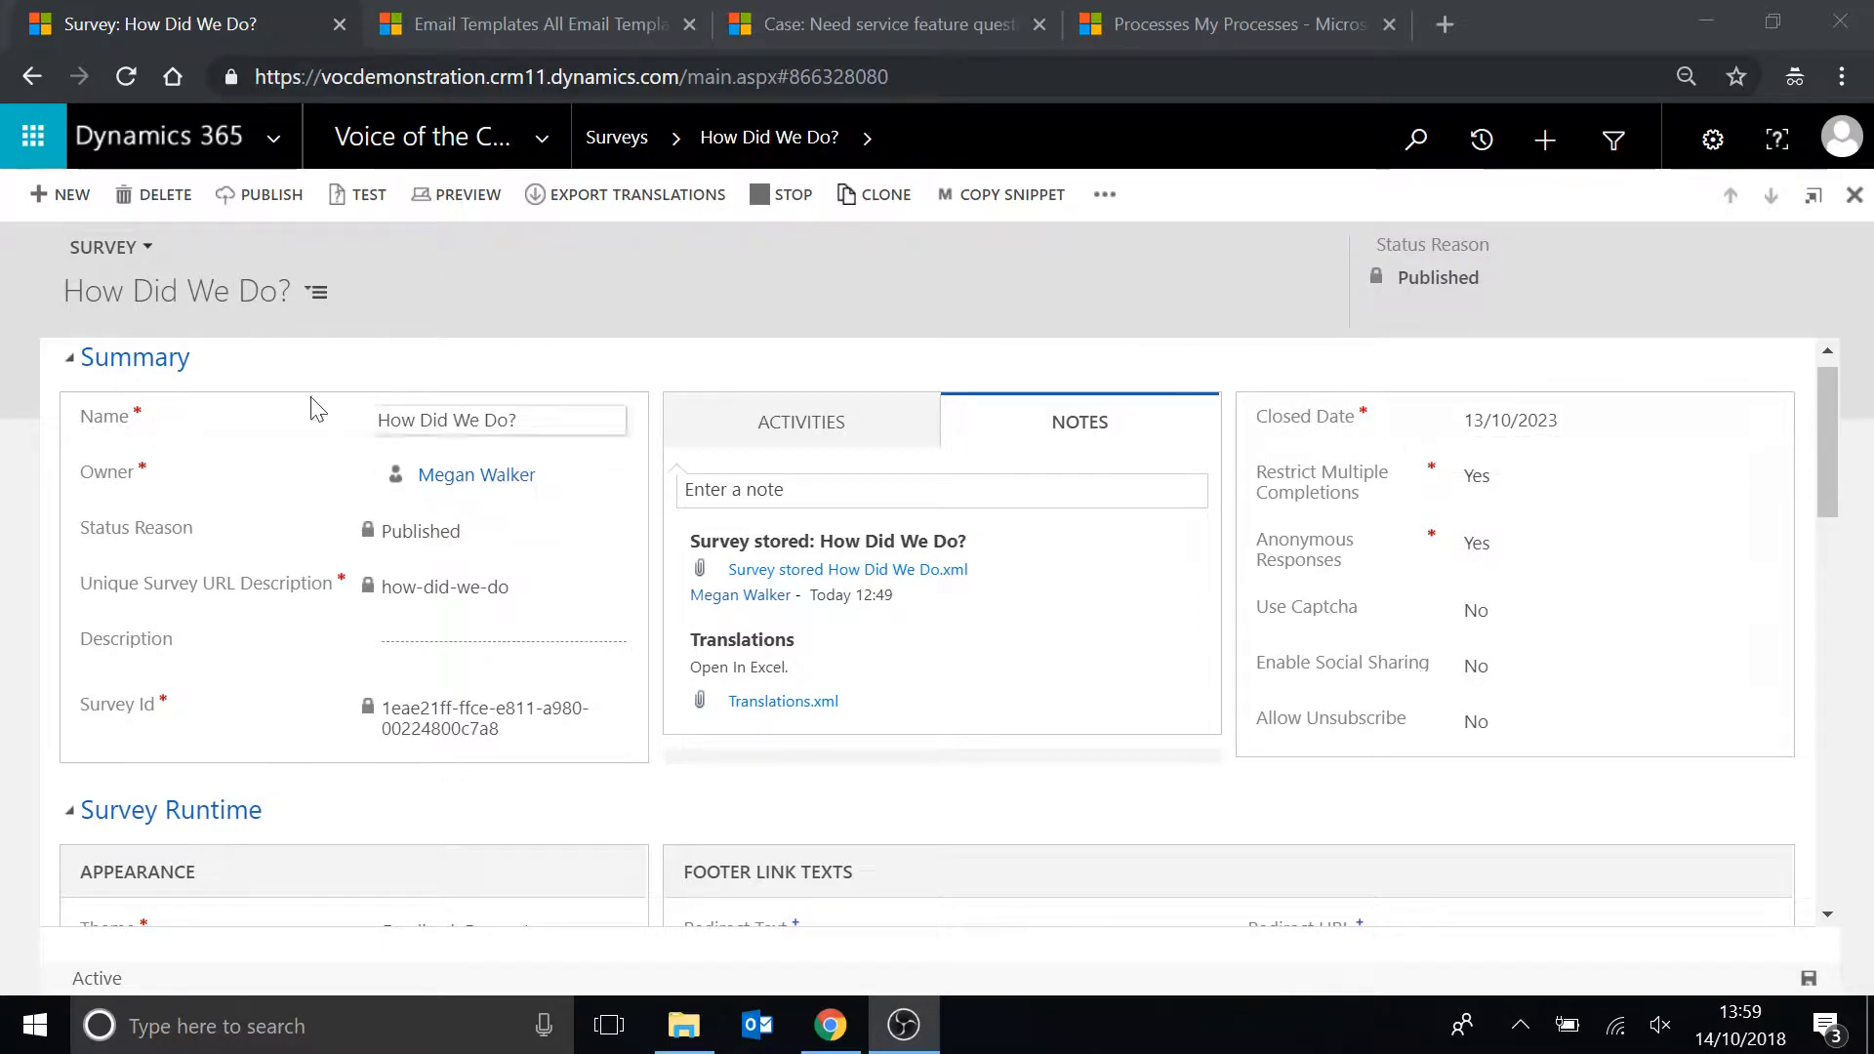
# Copy the How Did We Do? survey's email snippet from its invitation settings.
pyautogui.scroll(-10, 636, 585)
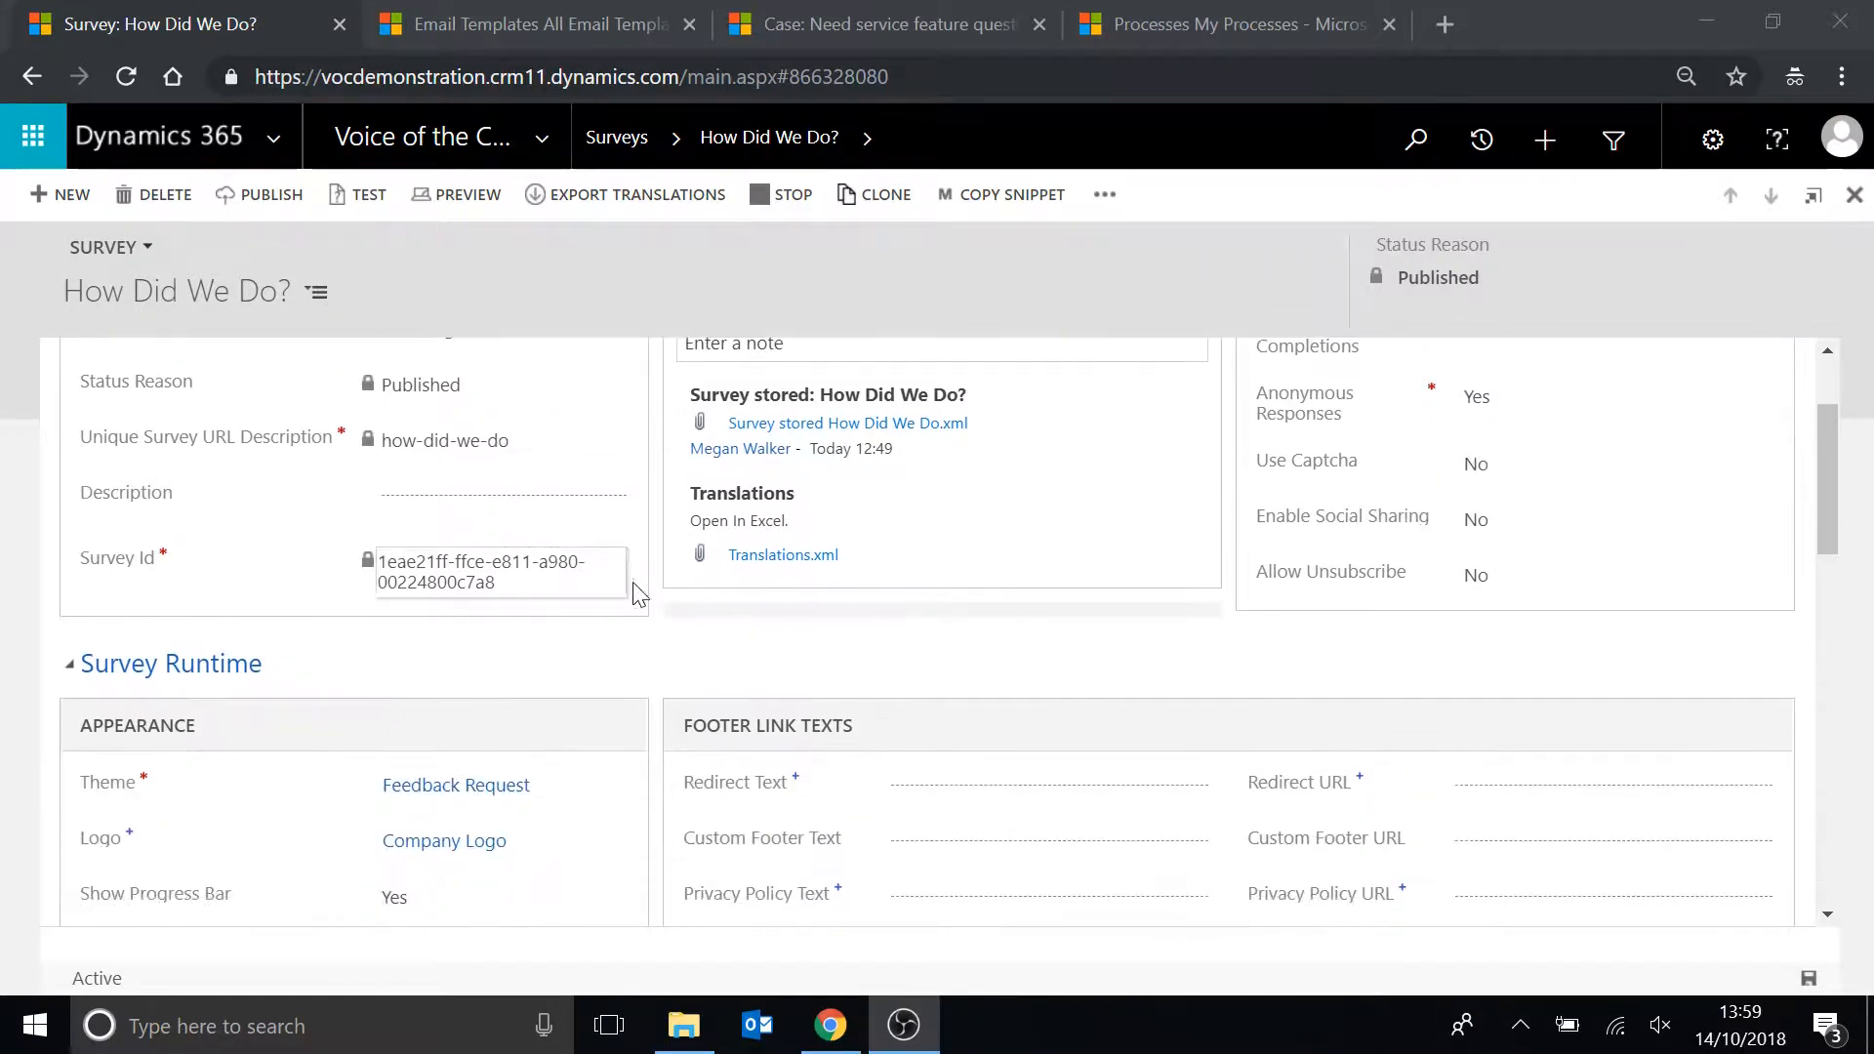
pyautogui.scroll(-3, 668, 597)
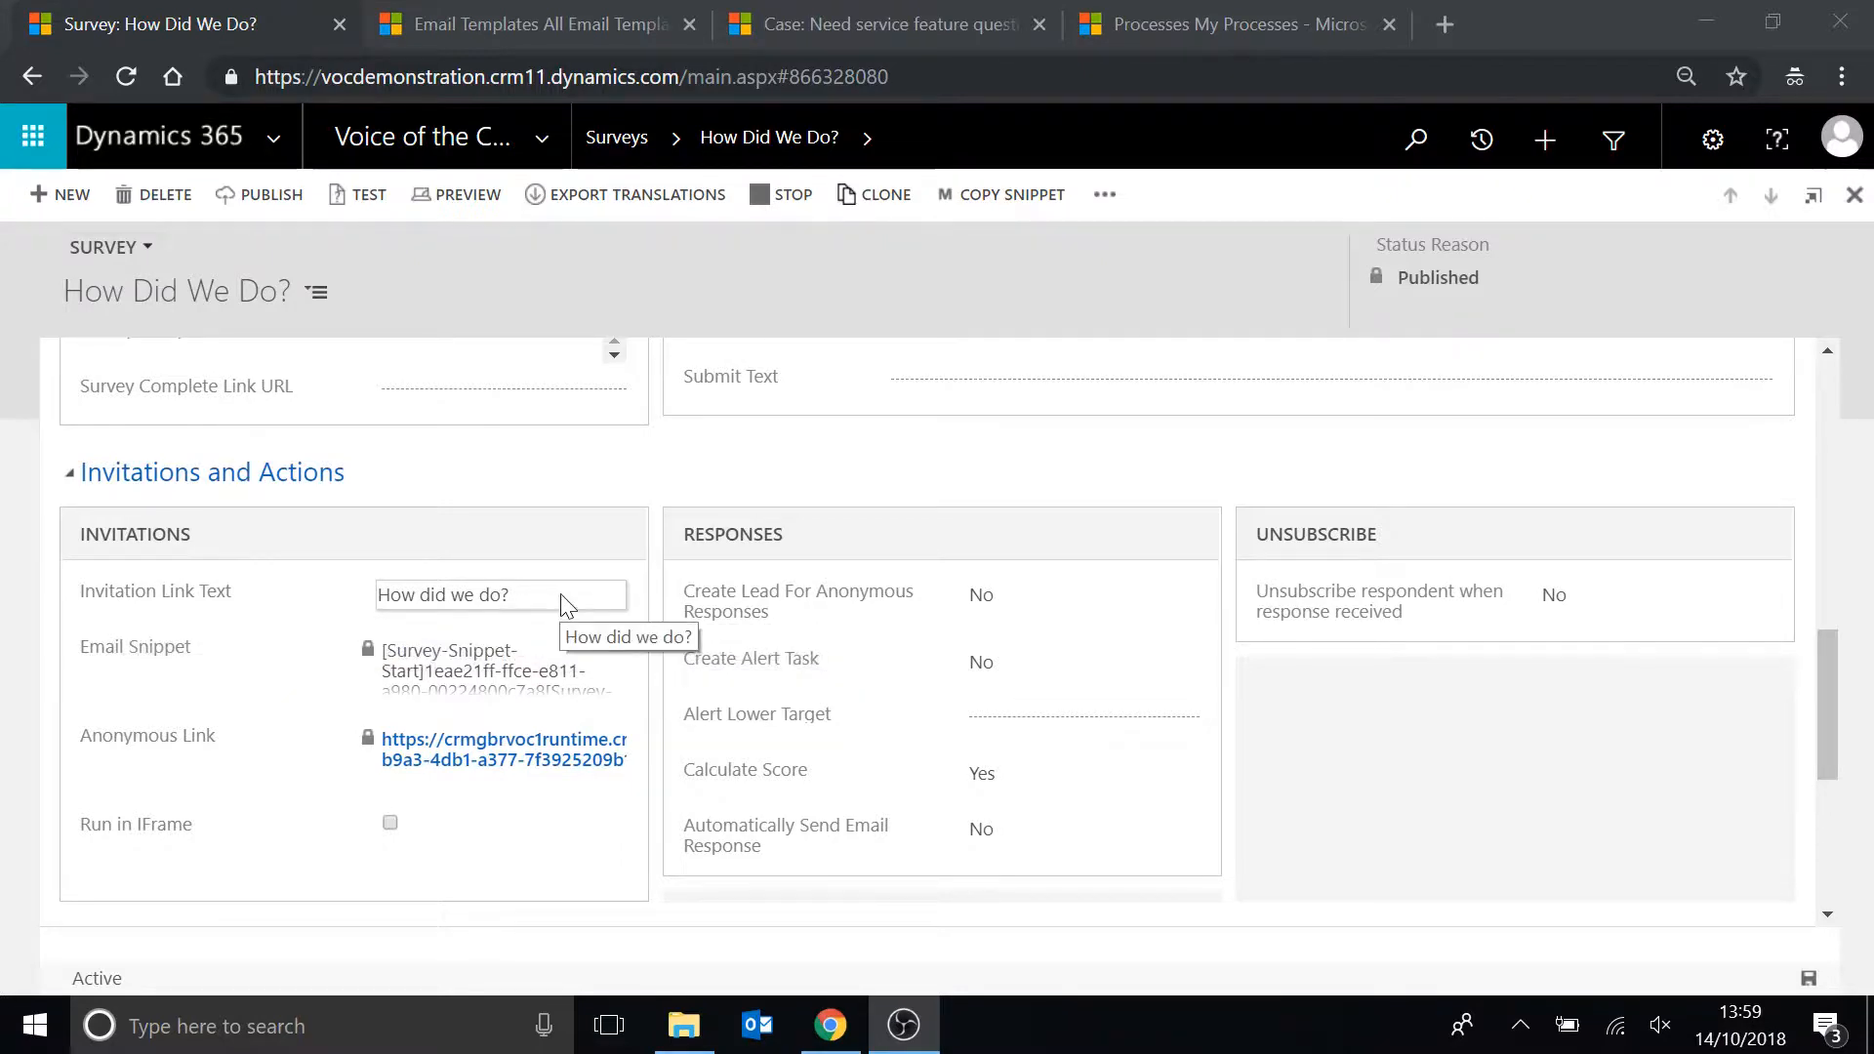
pyautogui.click(370, 602)
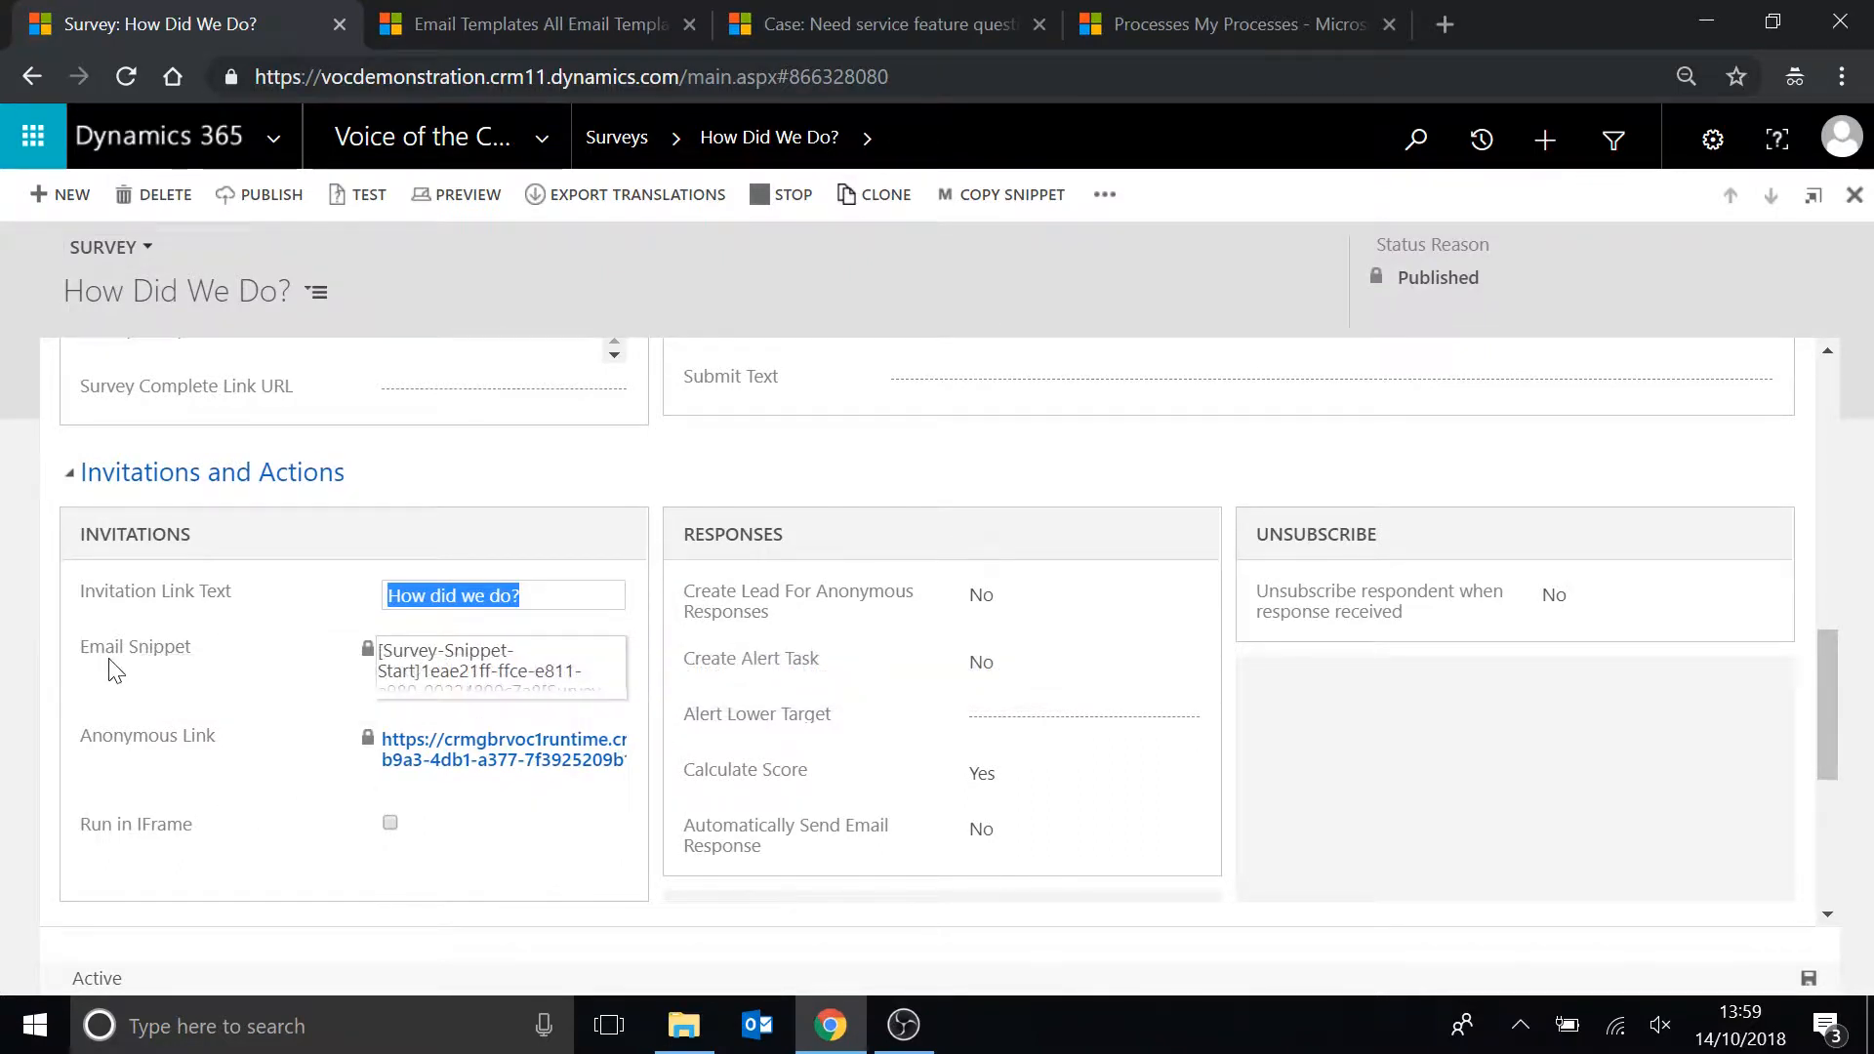
pyautogui.moveTo(565, 672); pyautogui.dragTo(394, 633)
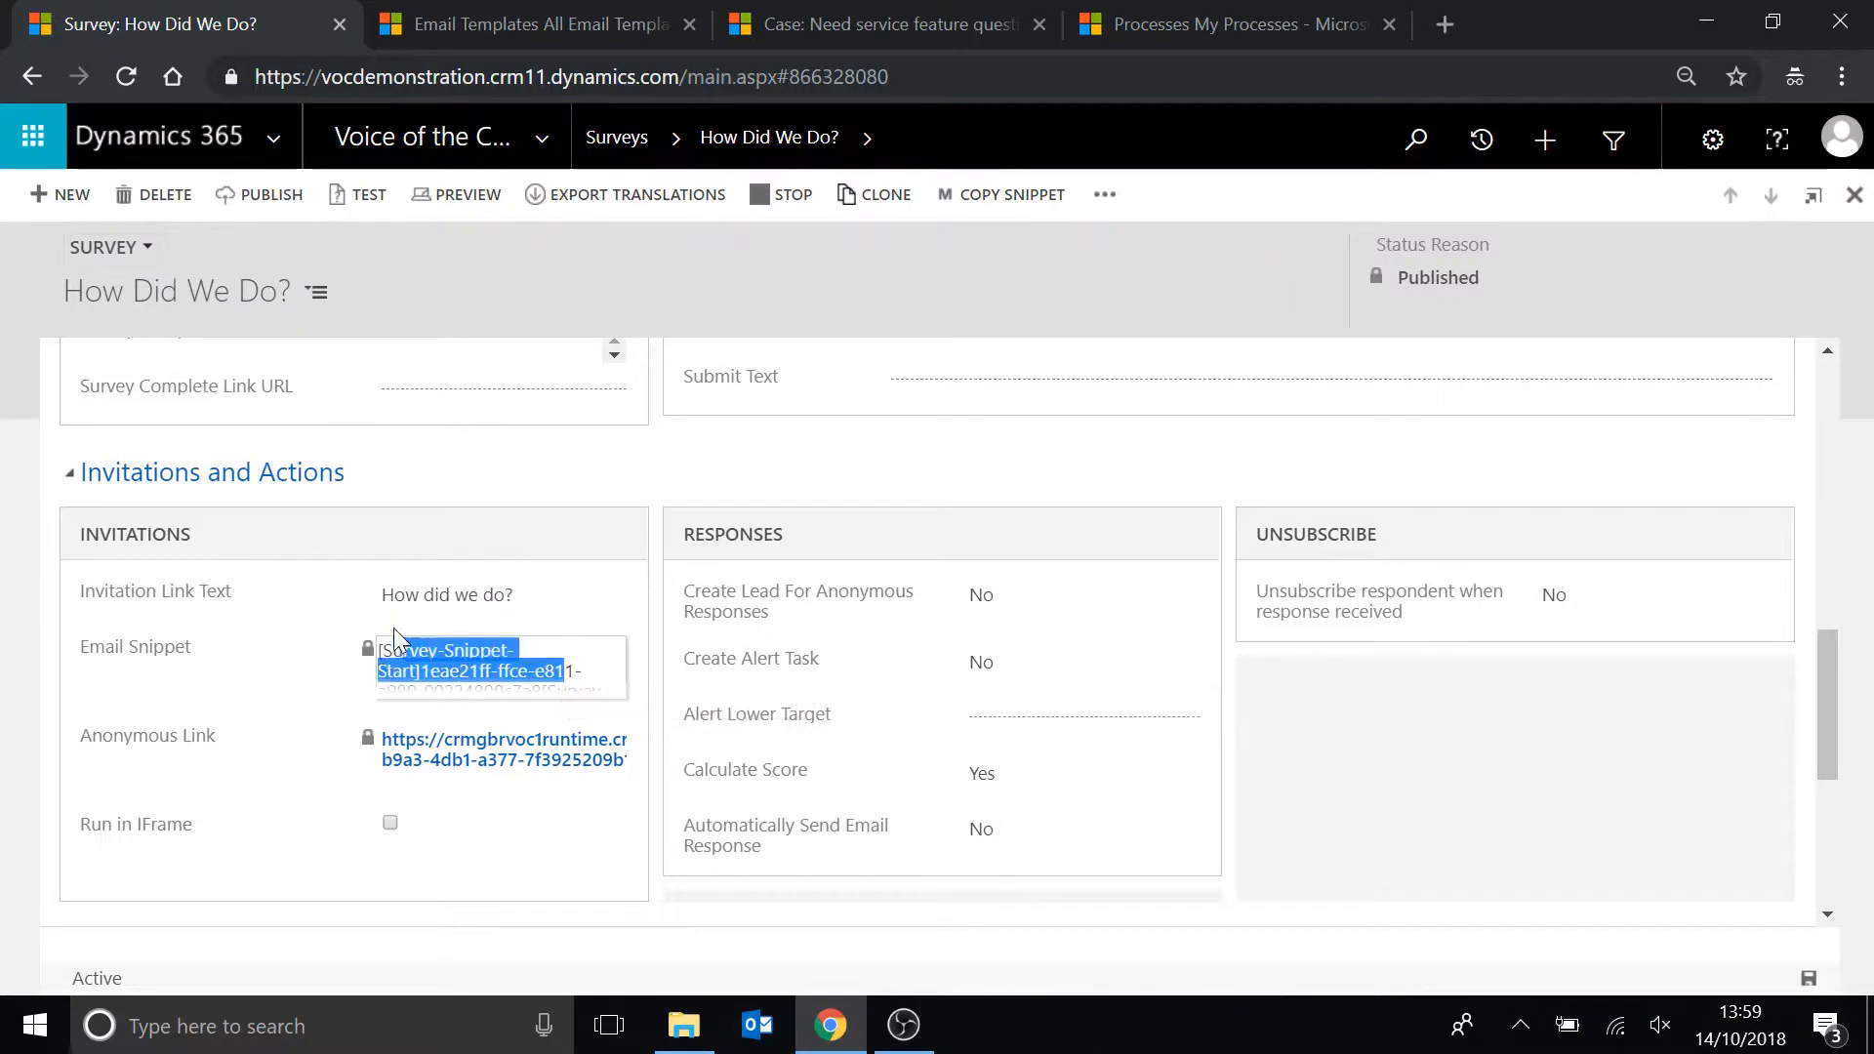
pyautogui.click(916, 295)
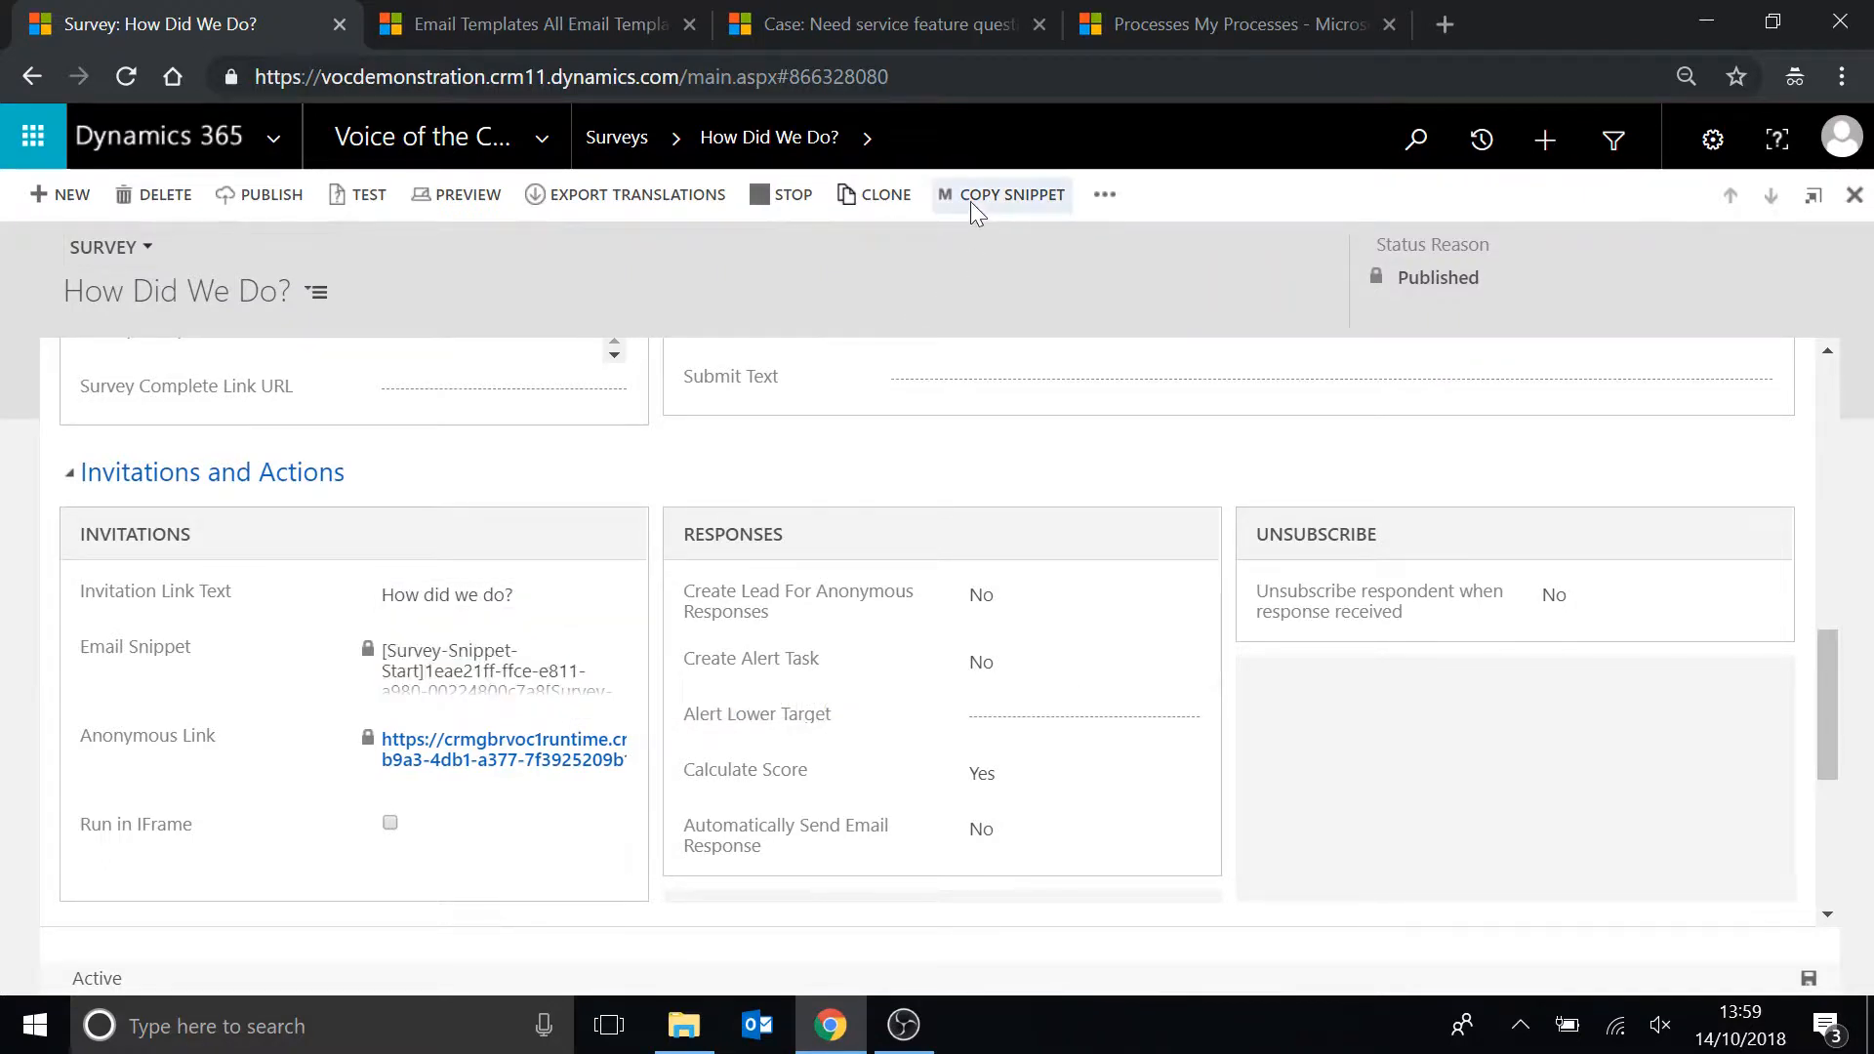
pyautogui.click(979, 194)
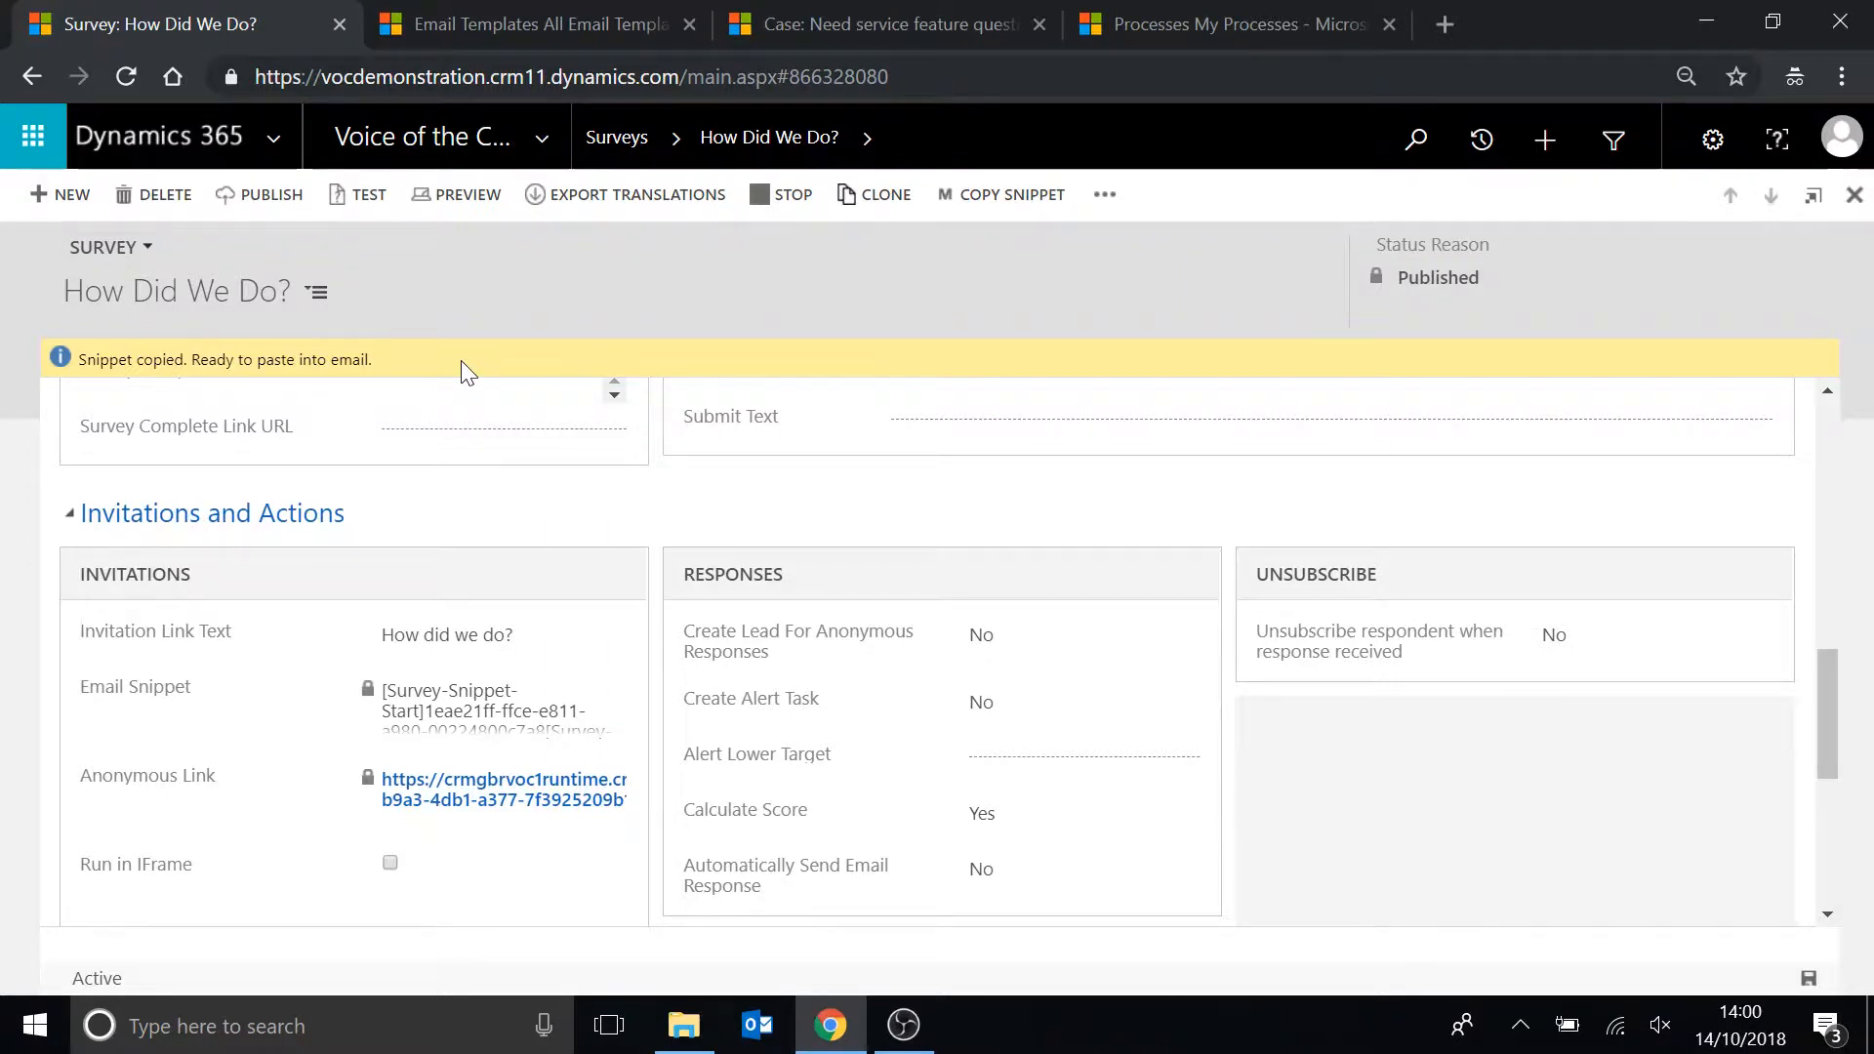
# Open the Case Feedback email template and paste the survey snippet on a new line below the first paragraph.
pyautogui.click(446, 18)
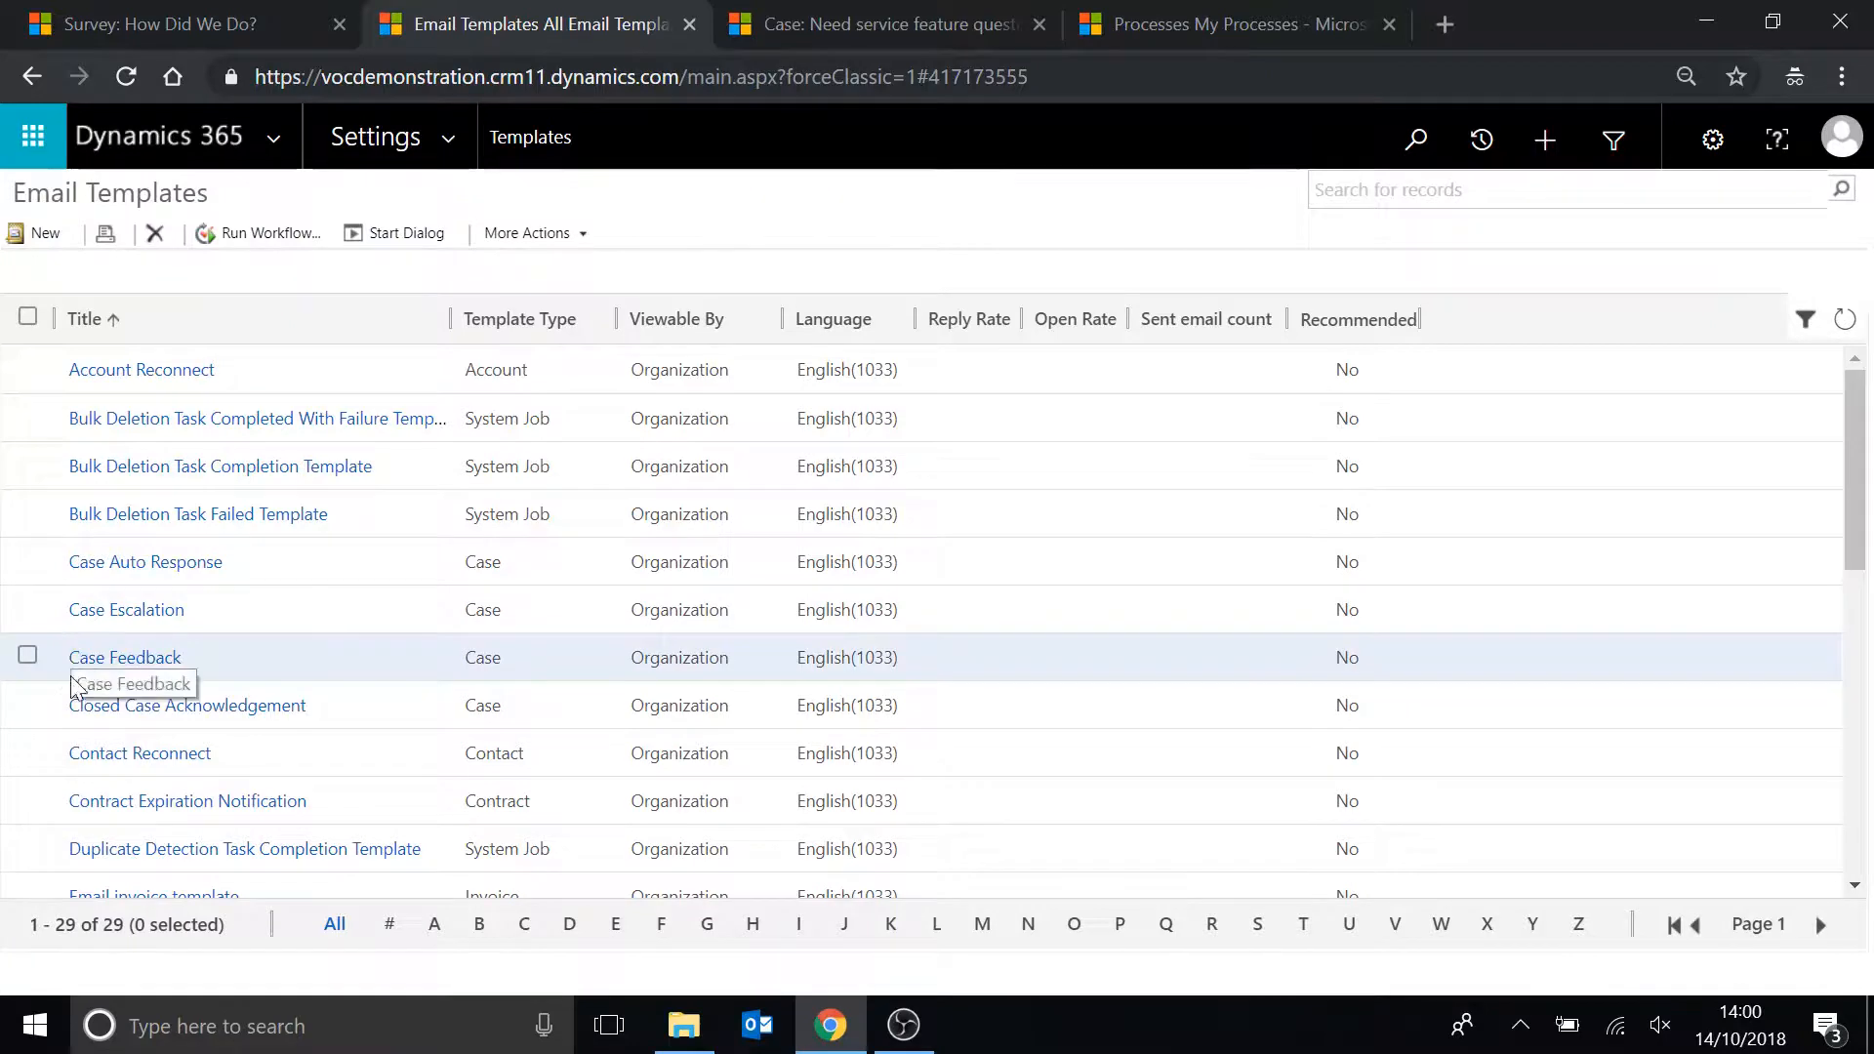
pyautogui.click(126, 666)
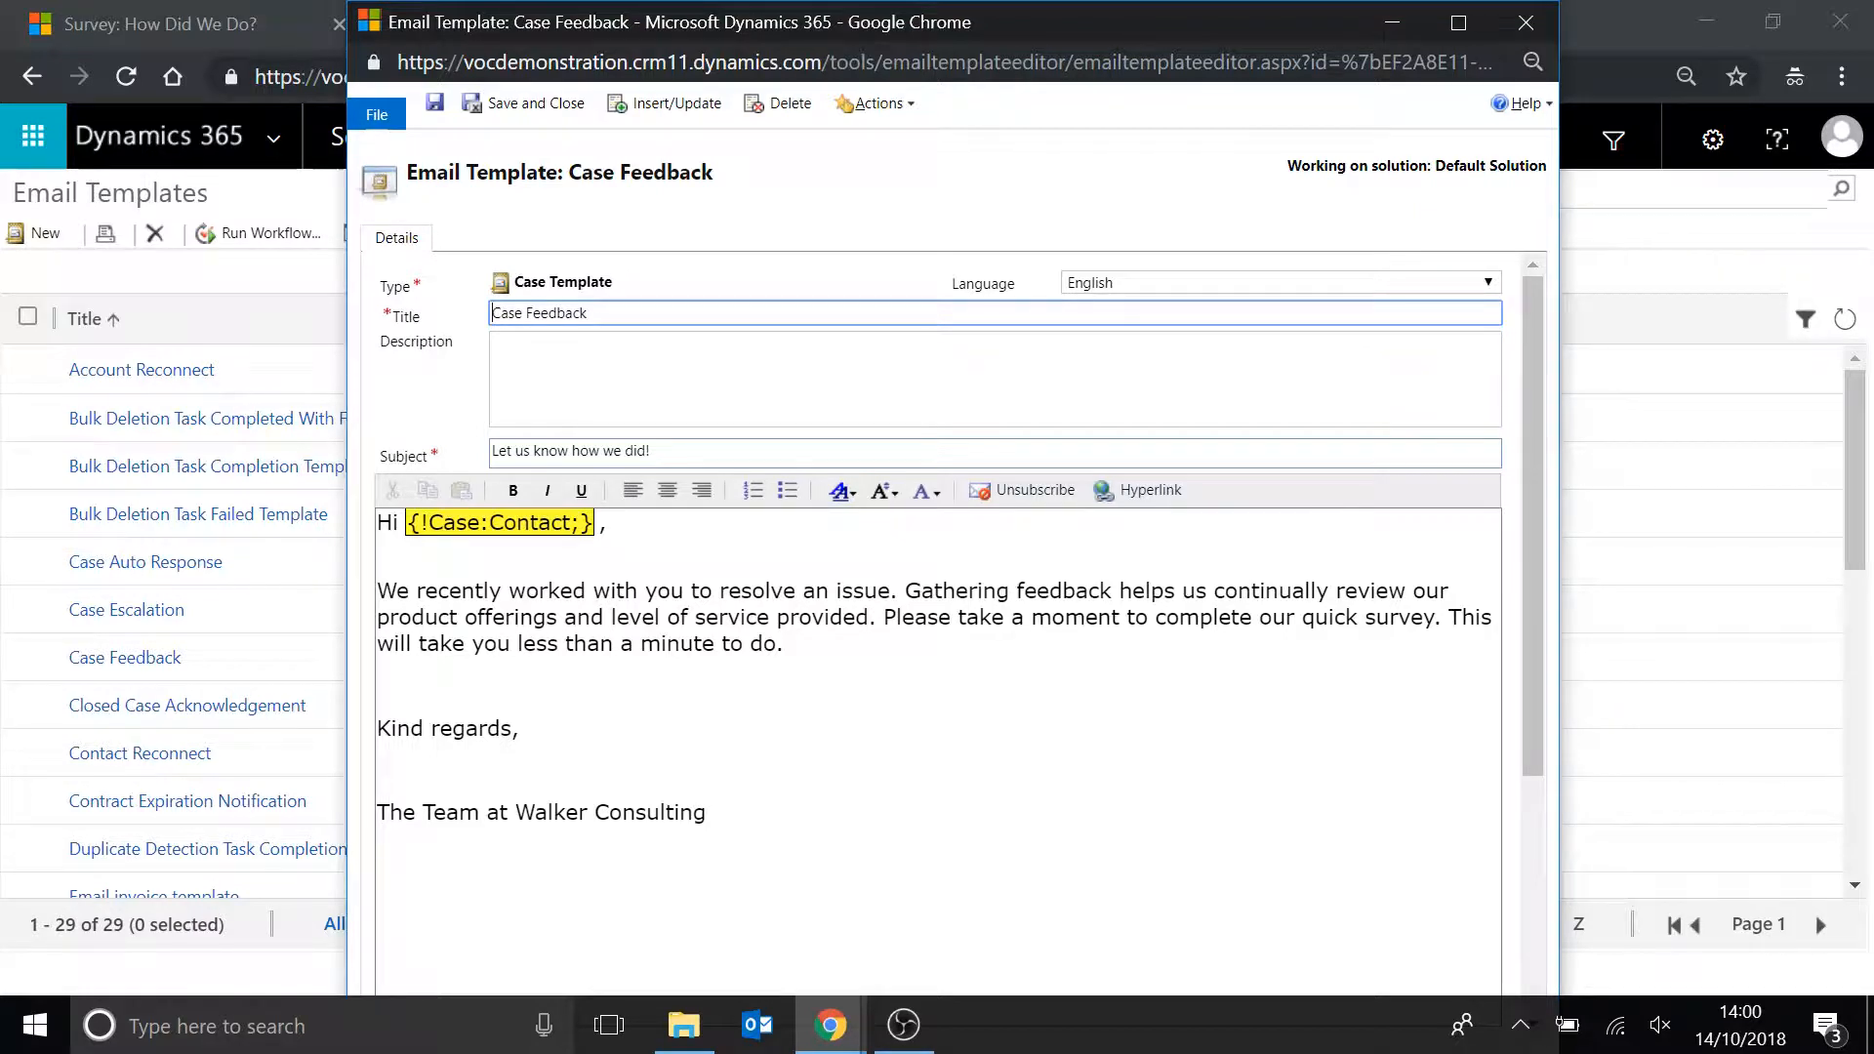
pyautogui.click(783, 644)
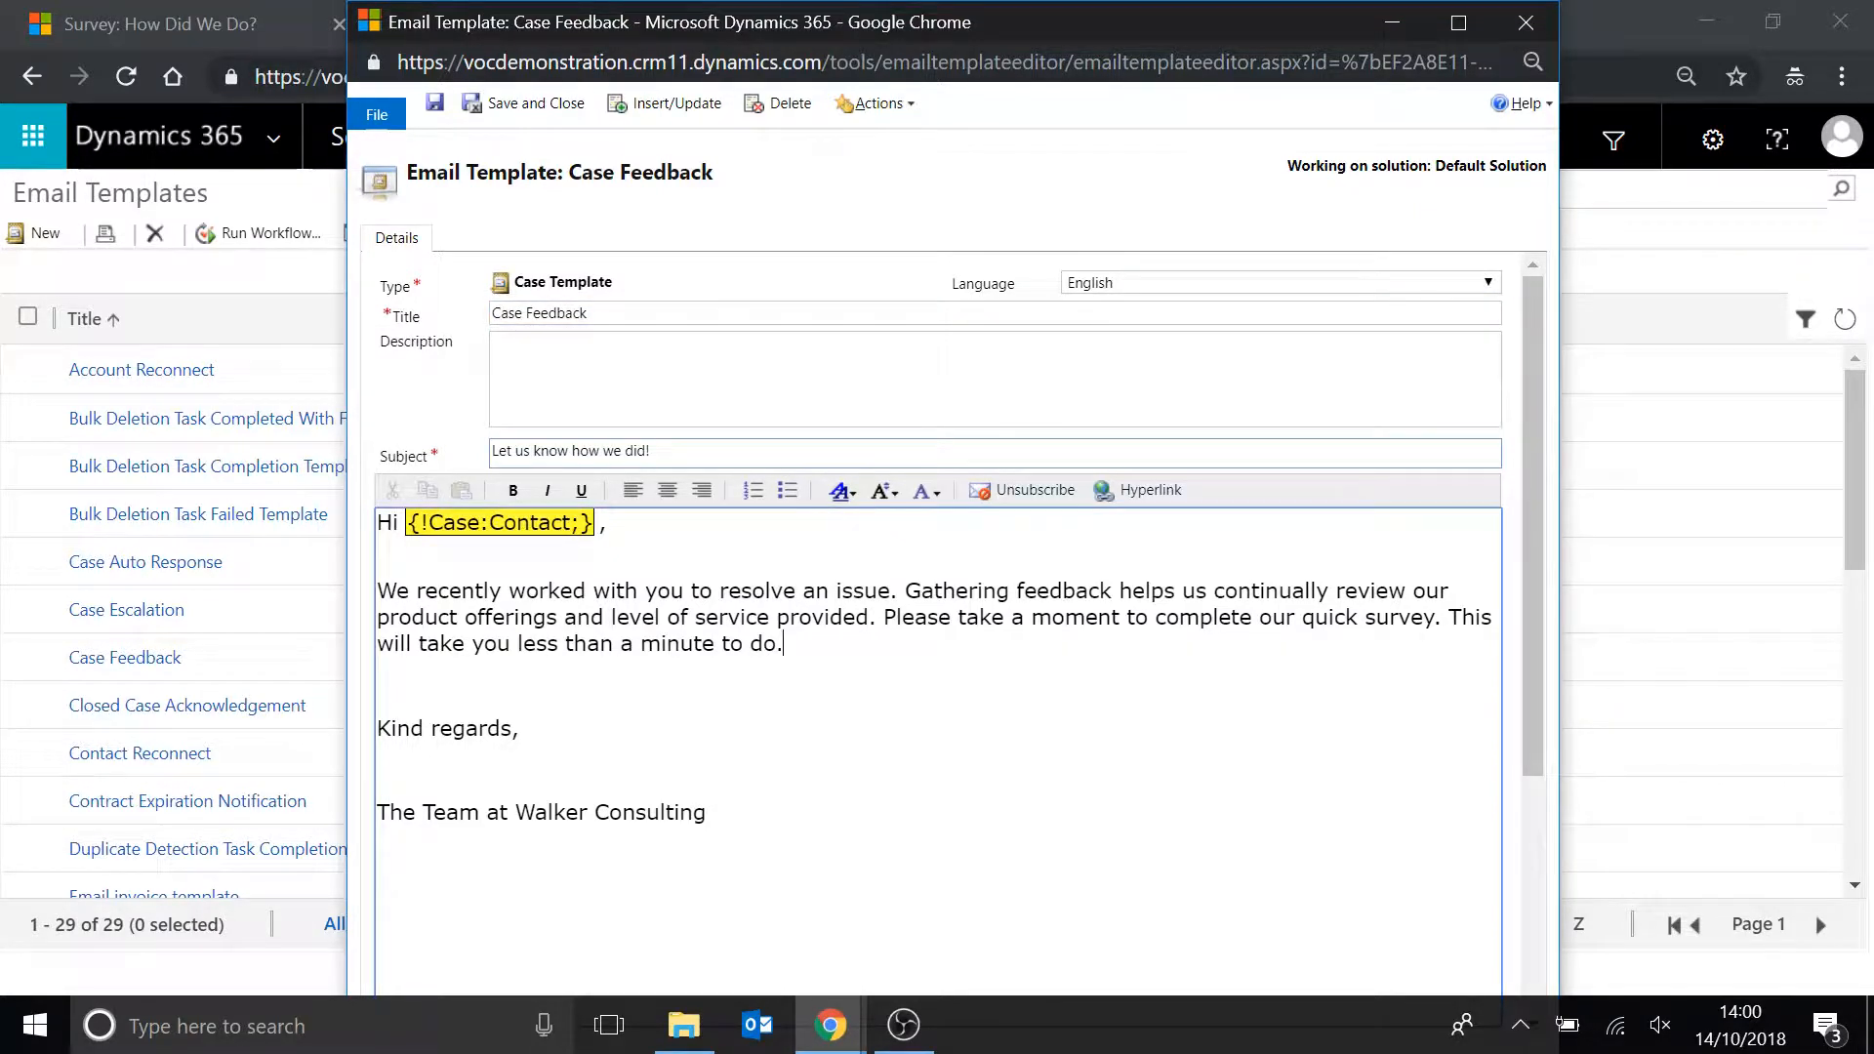
pyautogui.press('Return')
pyautogui.press('Return')
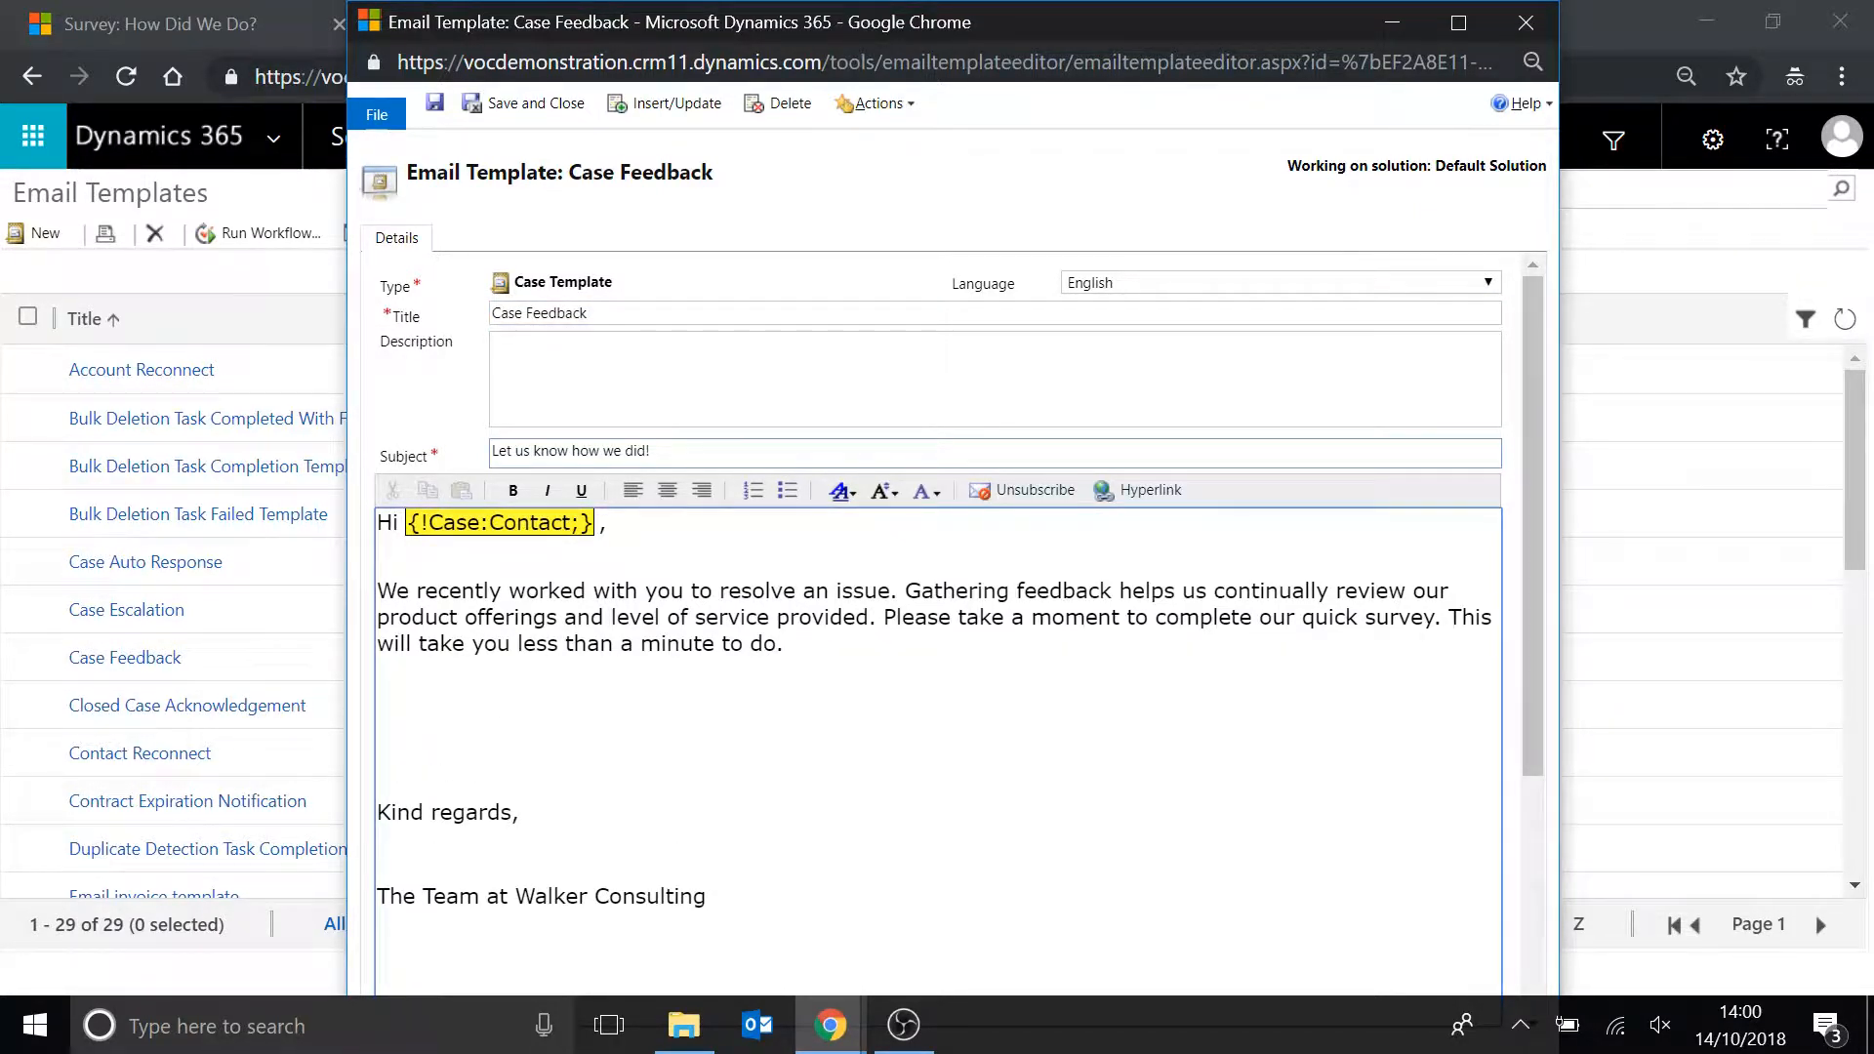
pyautogui.hotkey('ctrl', 'v')
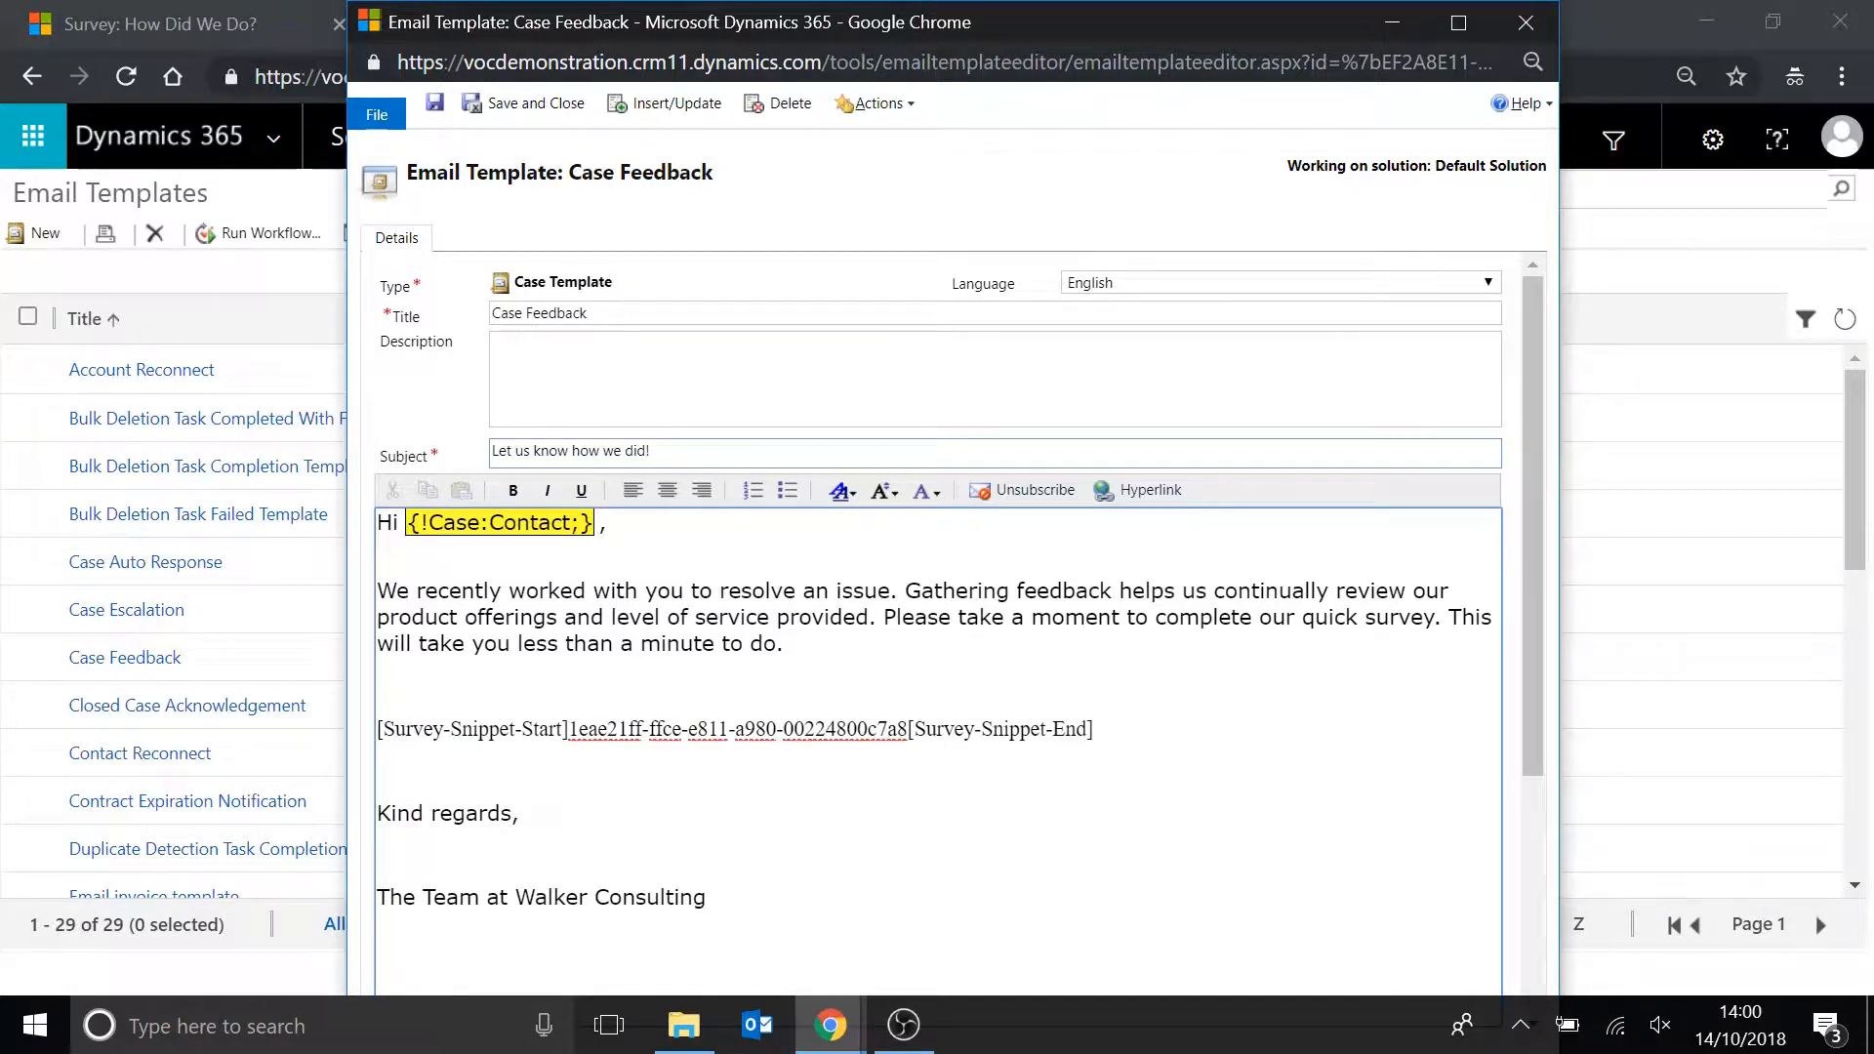
# Change the pasted snippet's font and set its size to 12 Point.
pyautogui.moveTo(1094, 730); pyautogui.dragTo(373, 728)
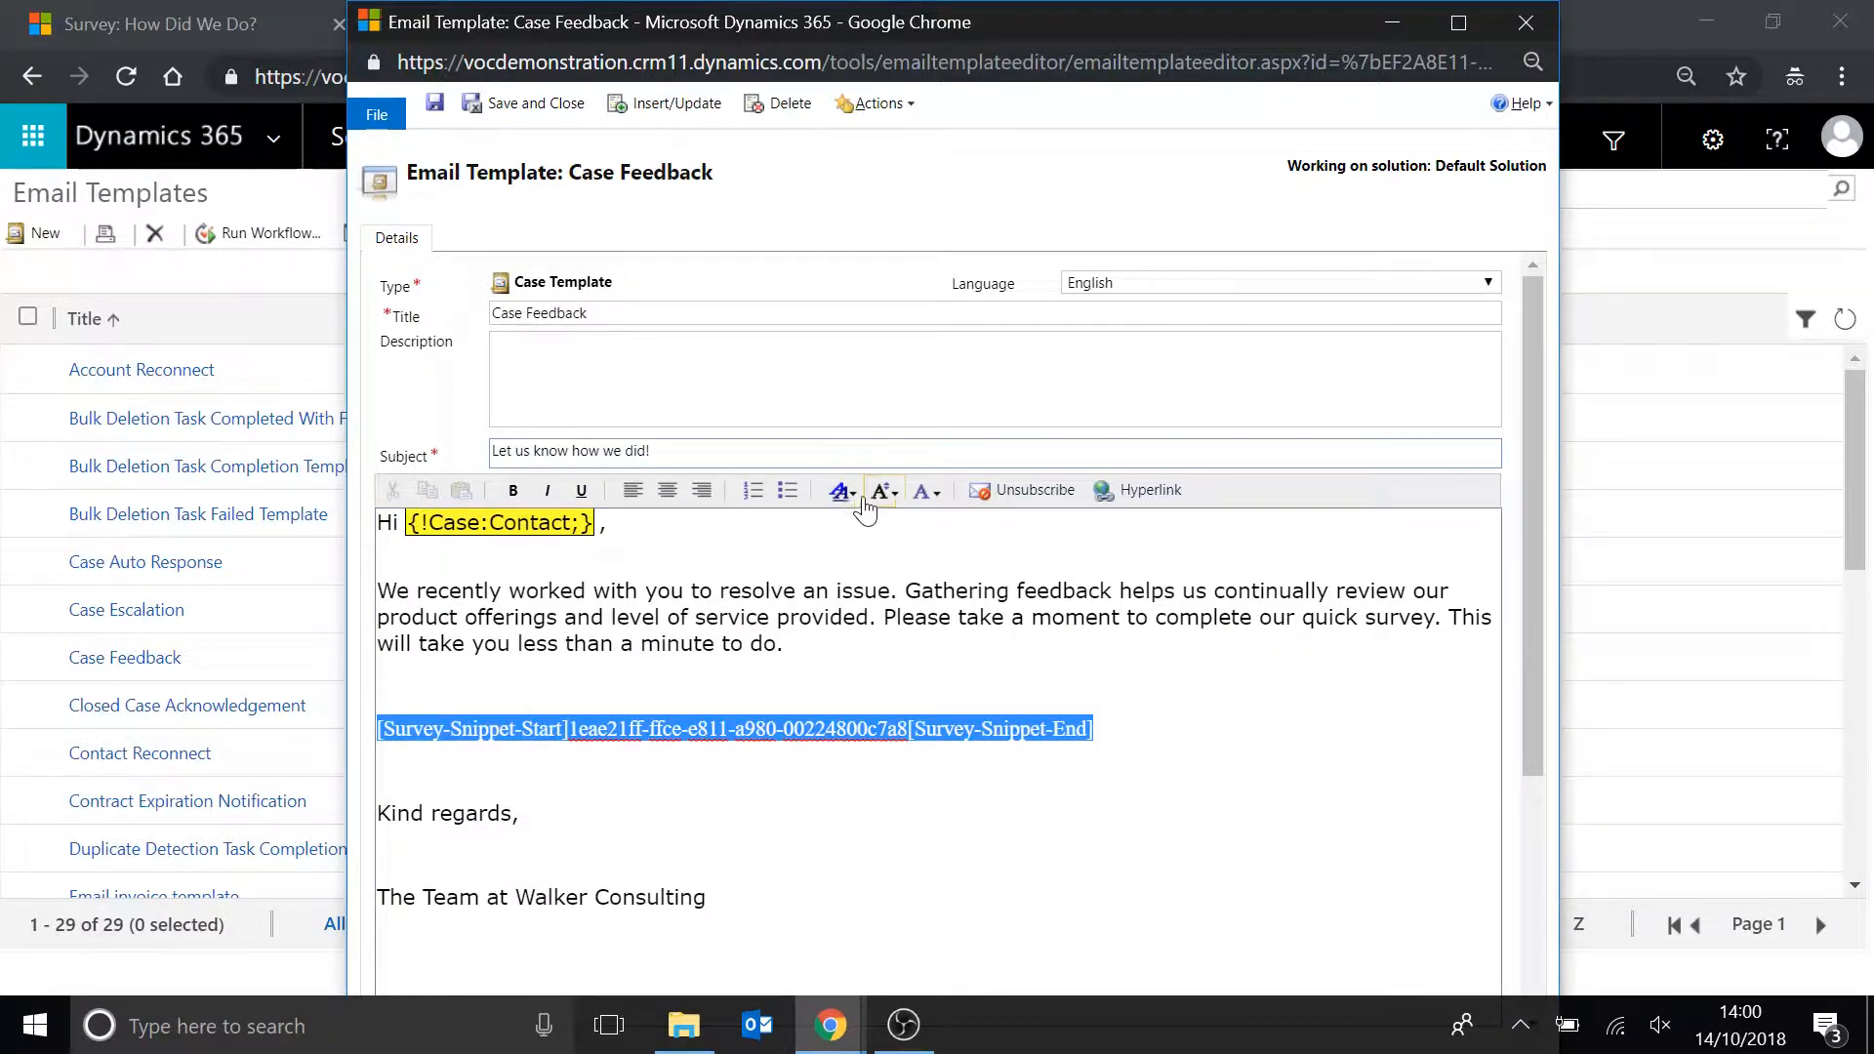
pyautogui.click(843, 492)
pyautogui.click(865, 606)
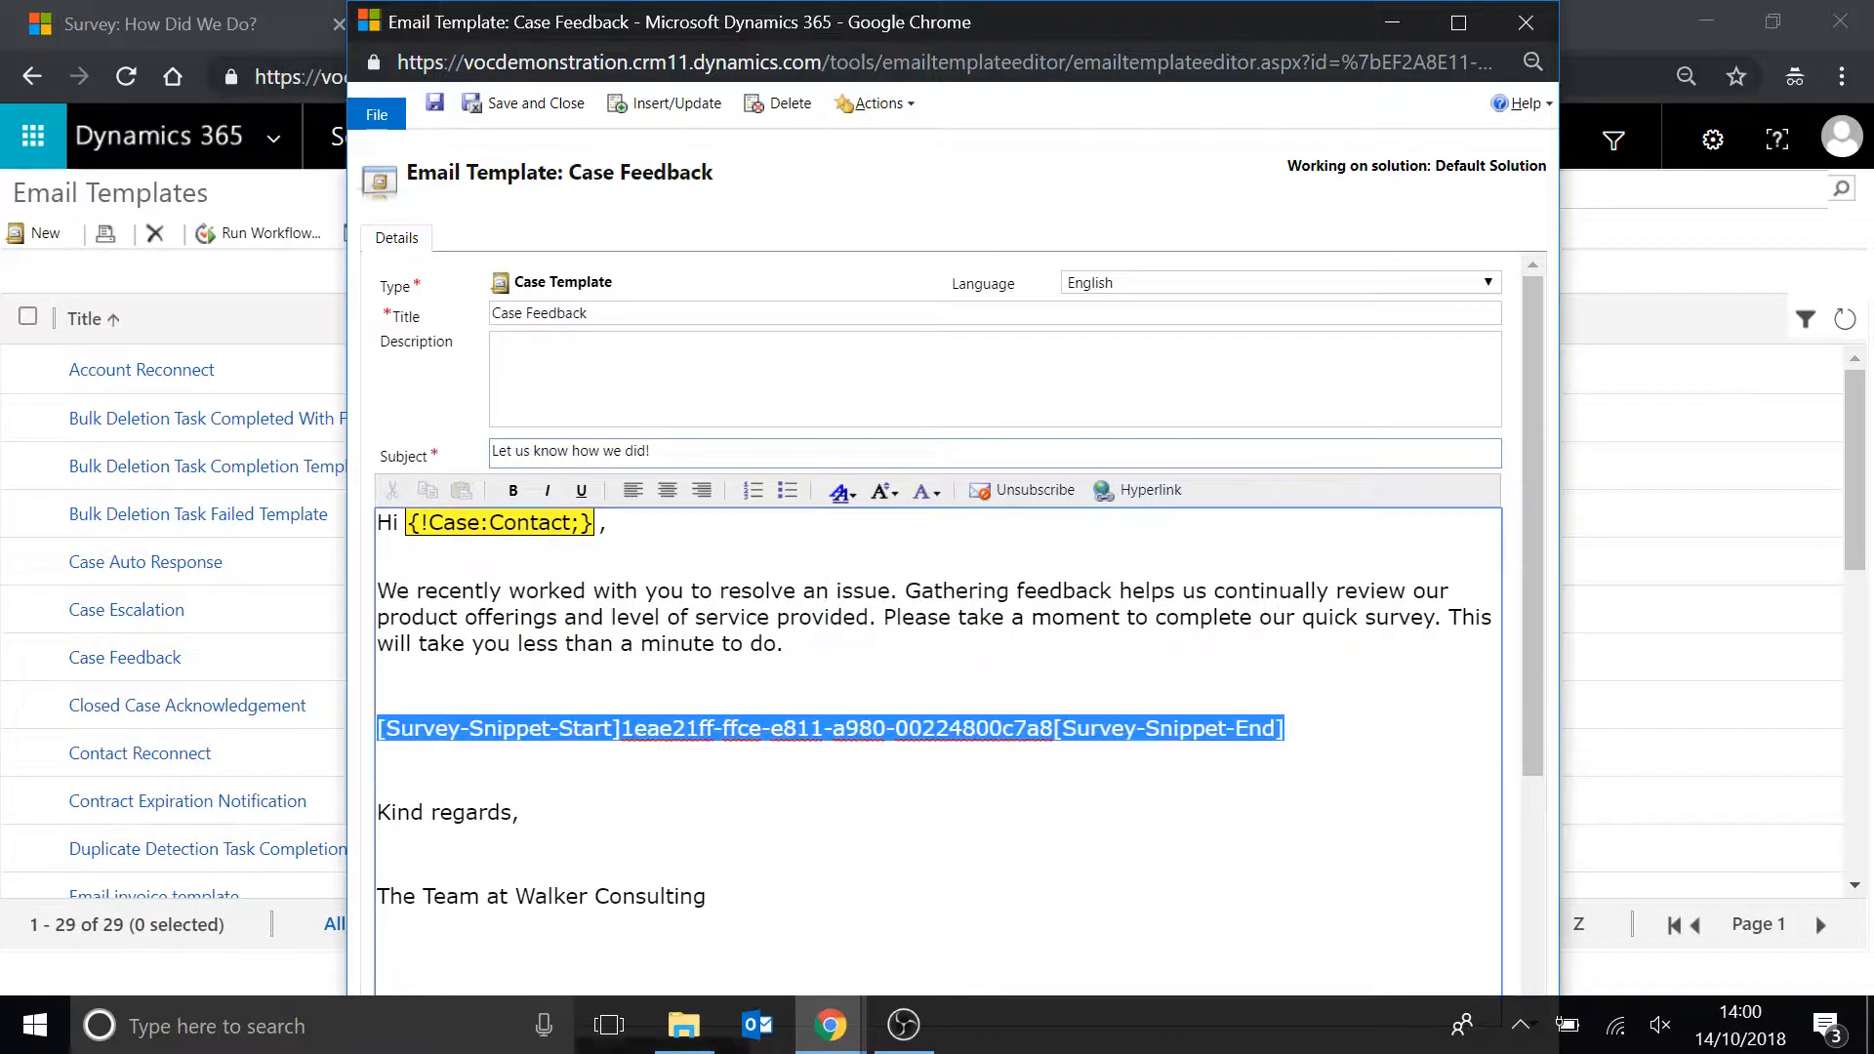
pyautogui.click(884, 492)
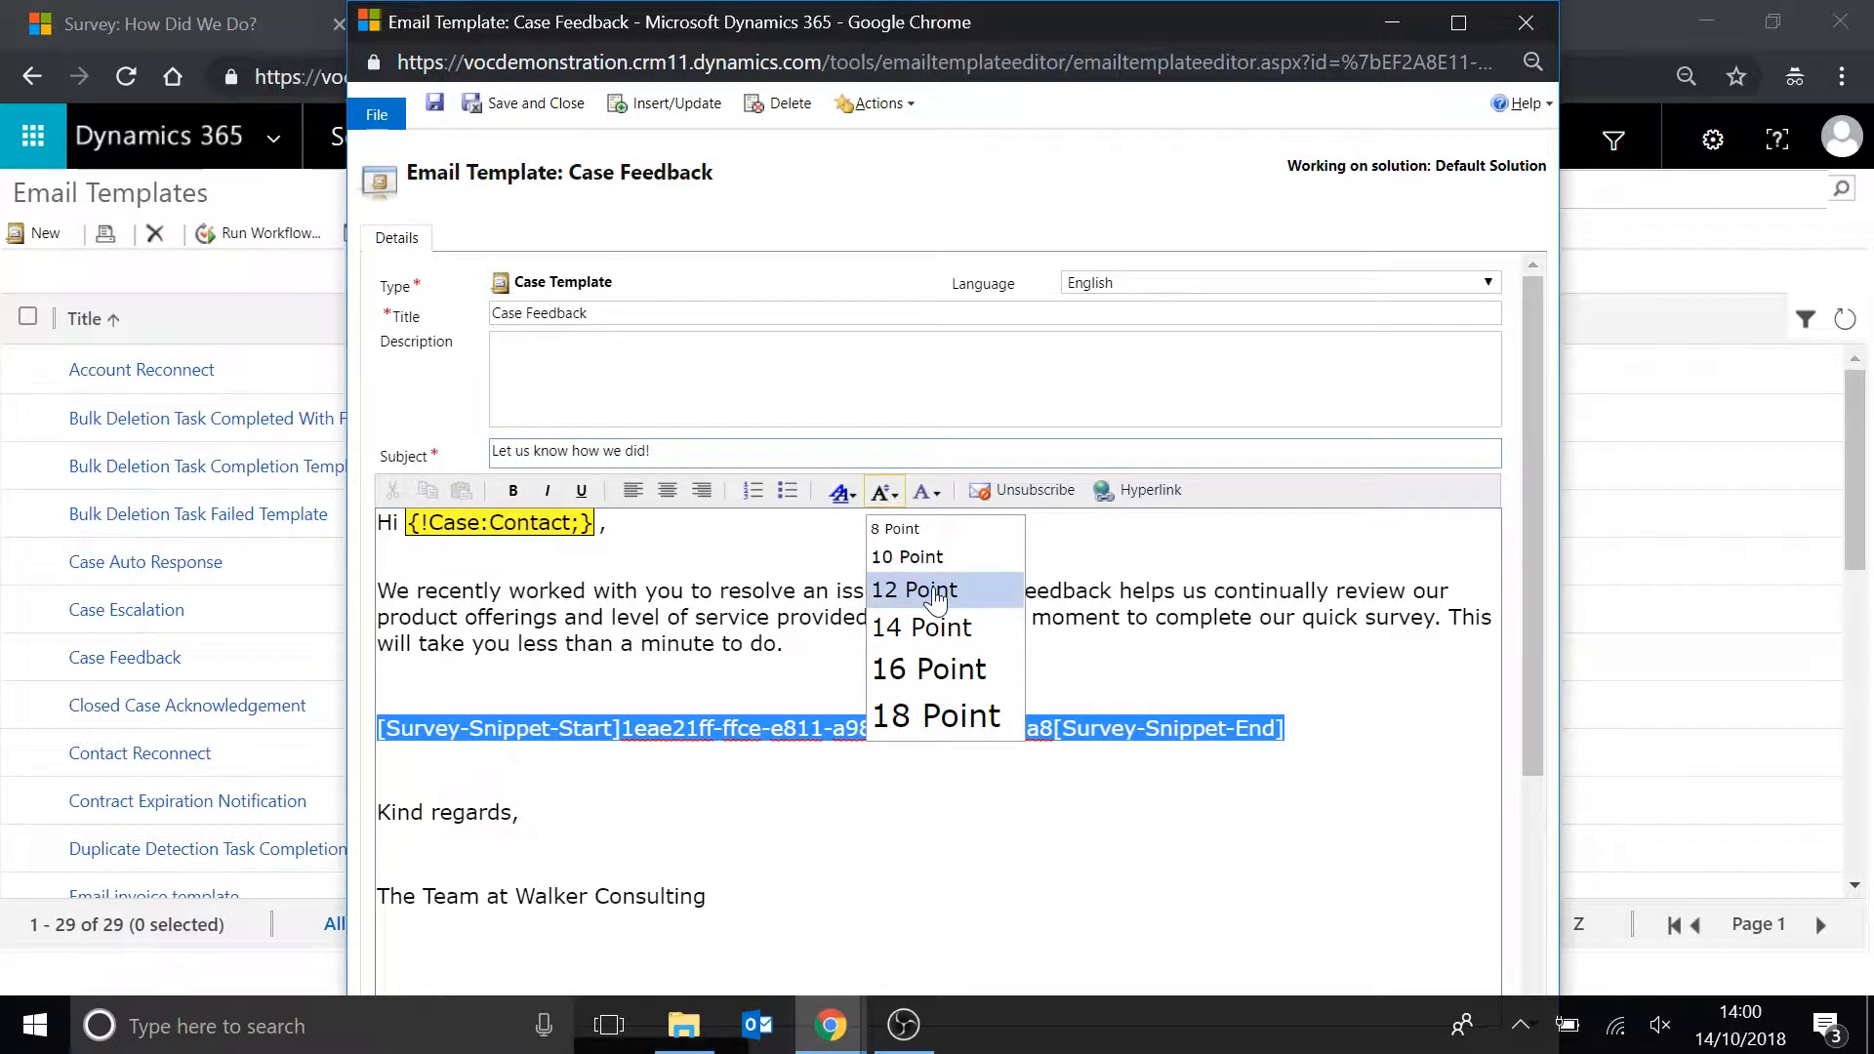
pyautogui.click(935, 595)
# Save and close the Case Feedback template.
pyautogui.click(378, 685)
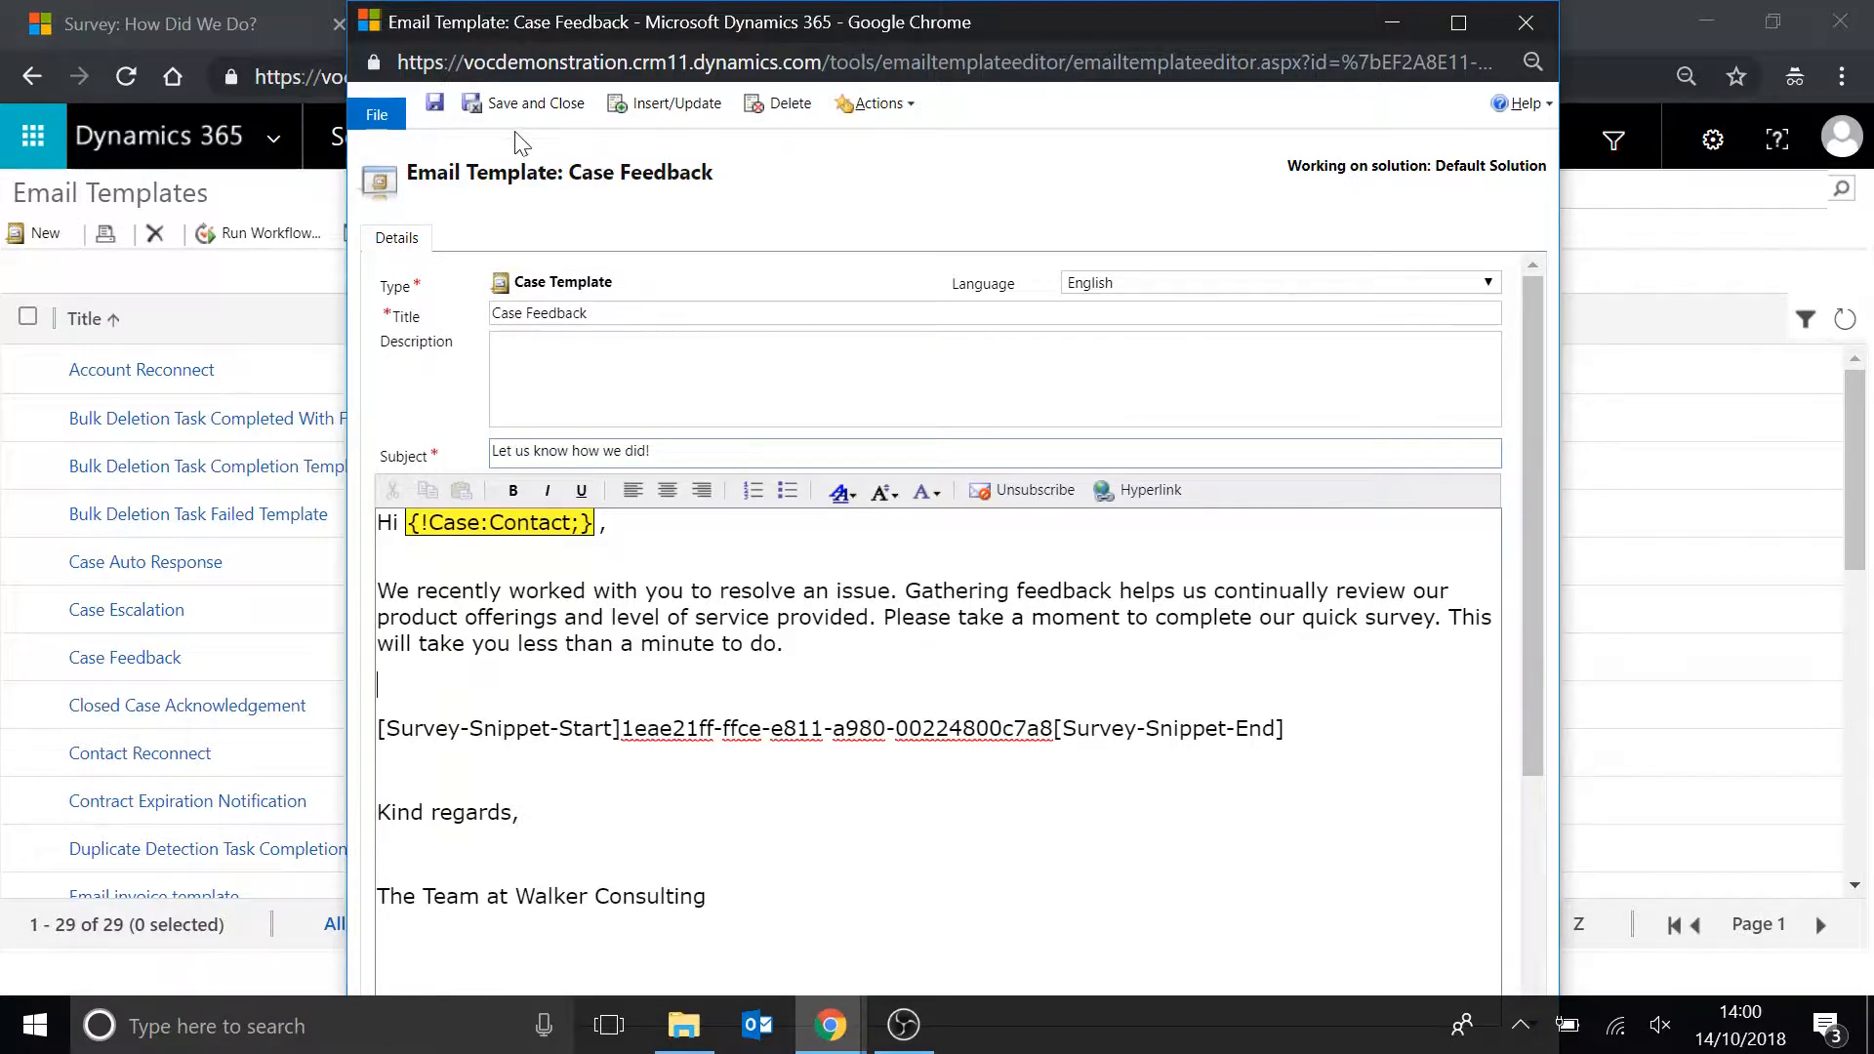
pyautogui.click(527, 103)
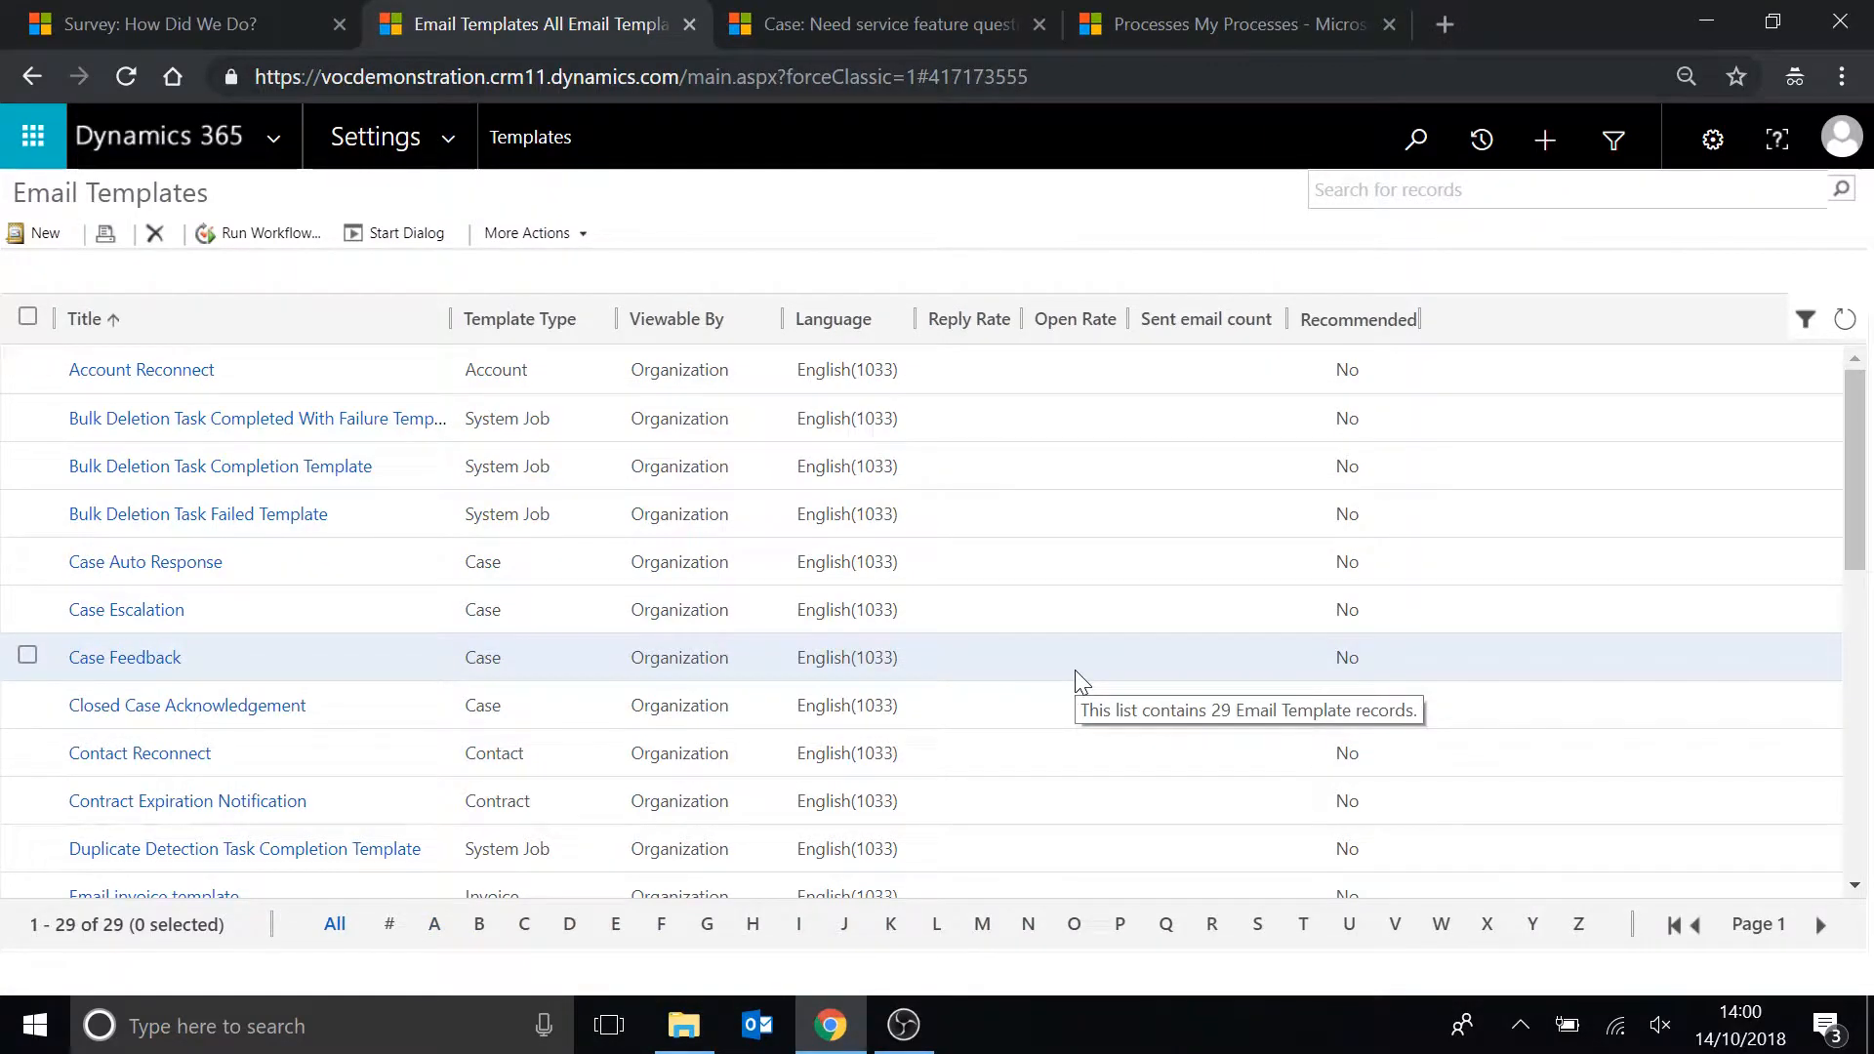
# Review the Case Resolution - Feedback Email workflow and its send email step's template settings.
pyautogui.click(1161, 27)
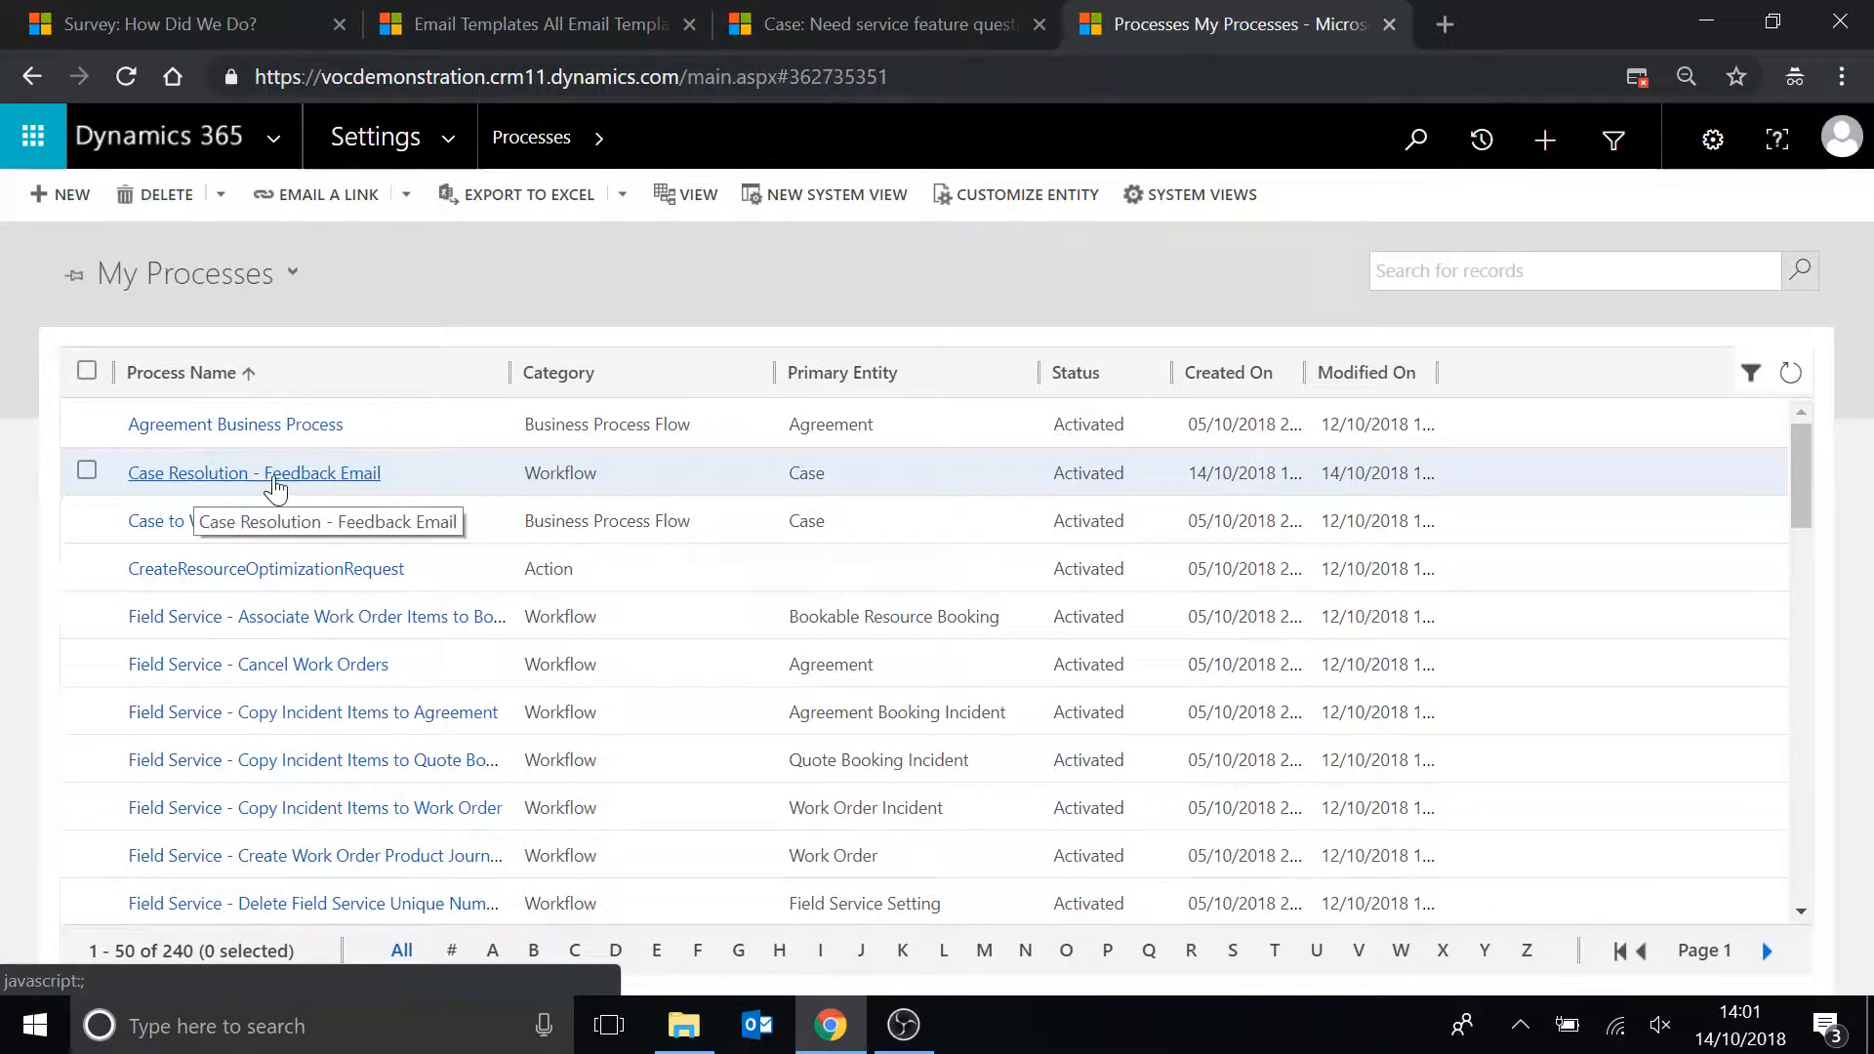
pyautogui.click(277, 478)
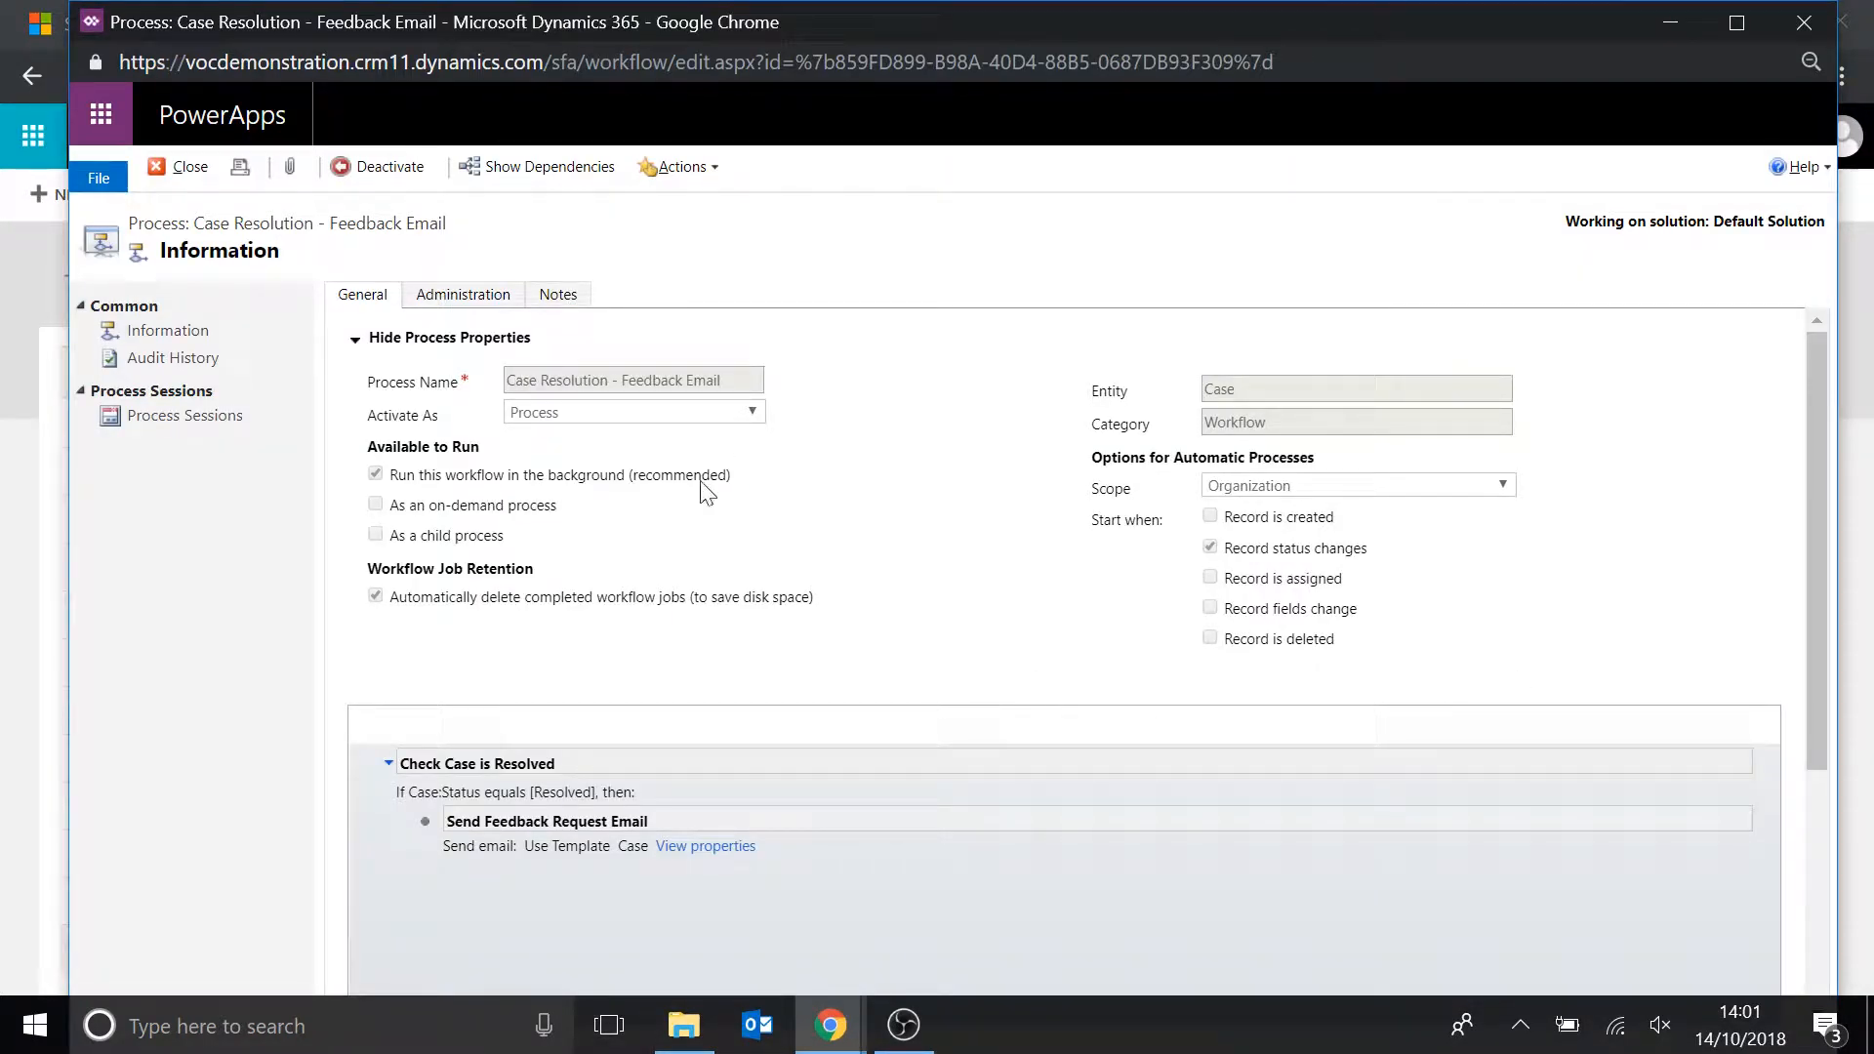
pyautogui.moveTo(1263, 388); pyautogui.dragTo(1186, 399)
pyautogui.scroll(-2, 1034, 573)
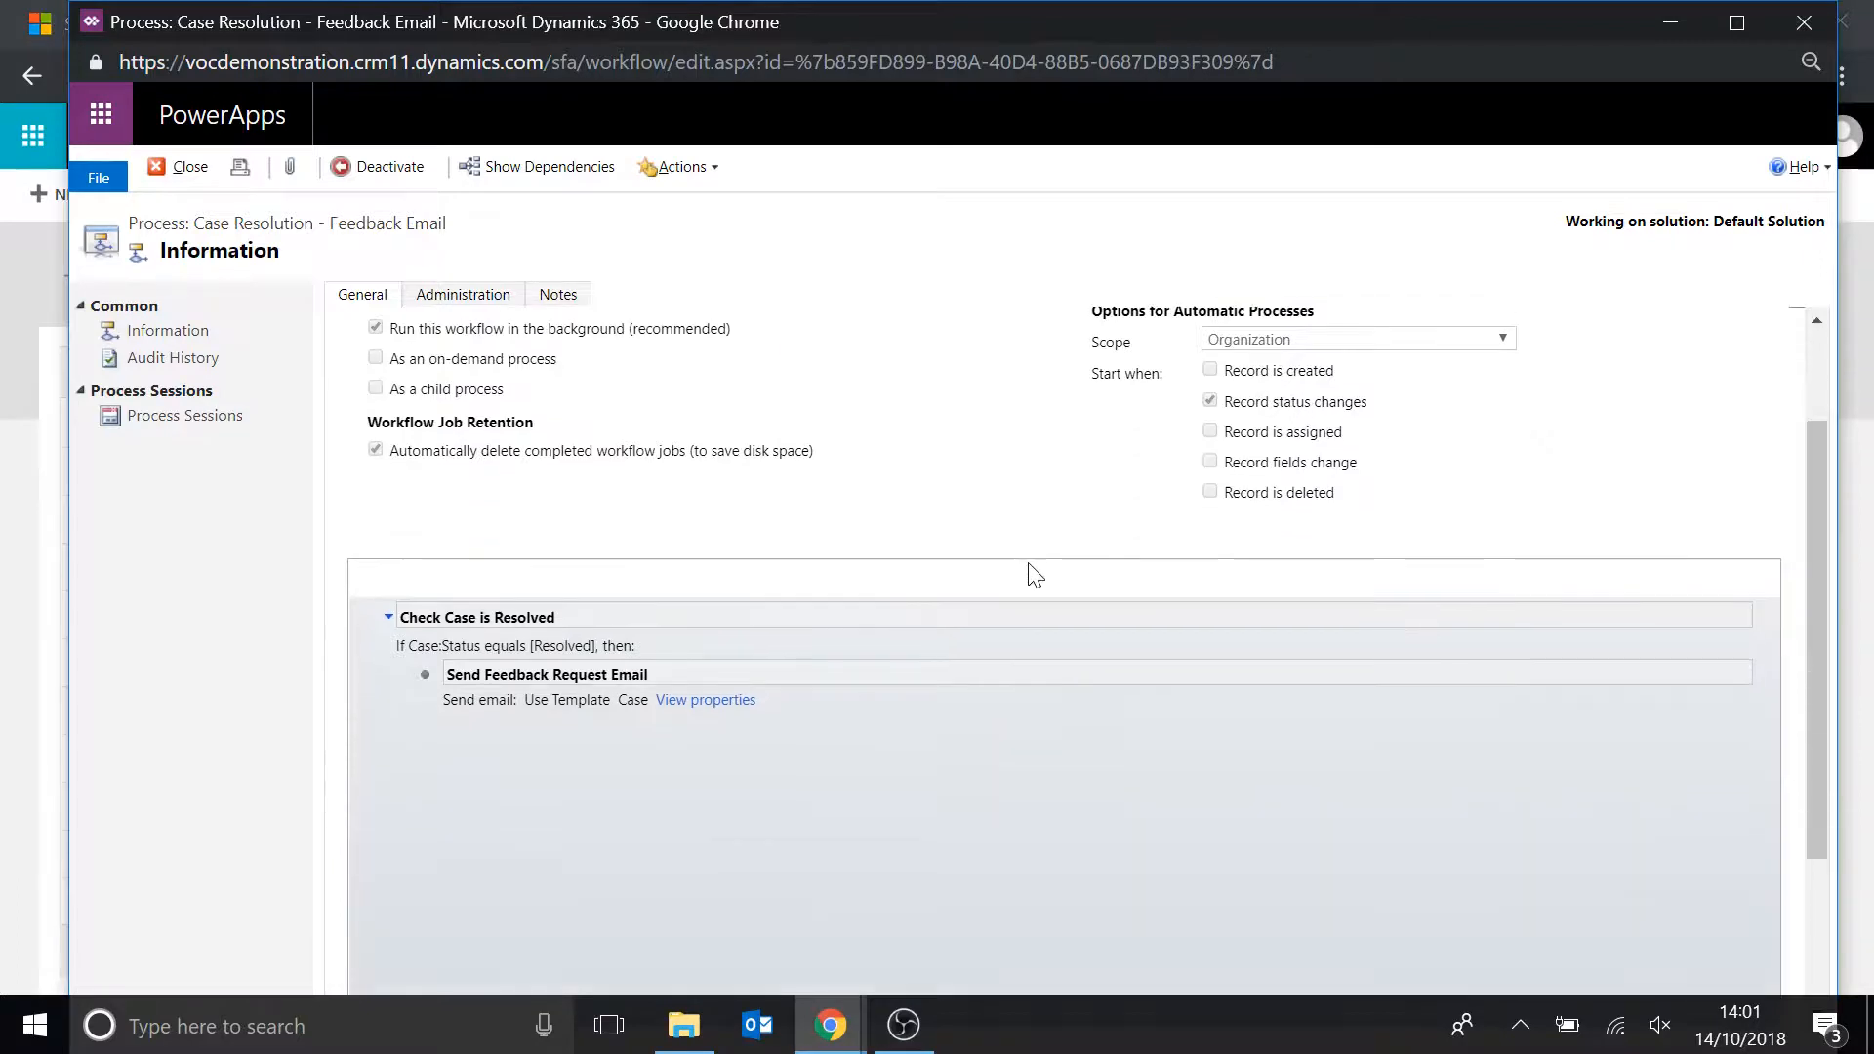
pyautogui.scroll(-2, 1022, 579)
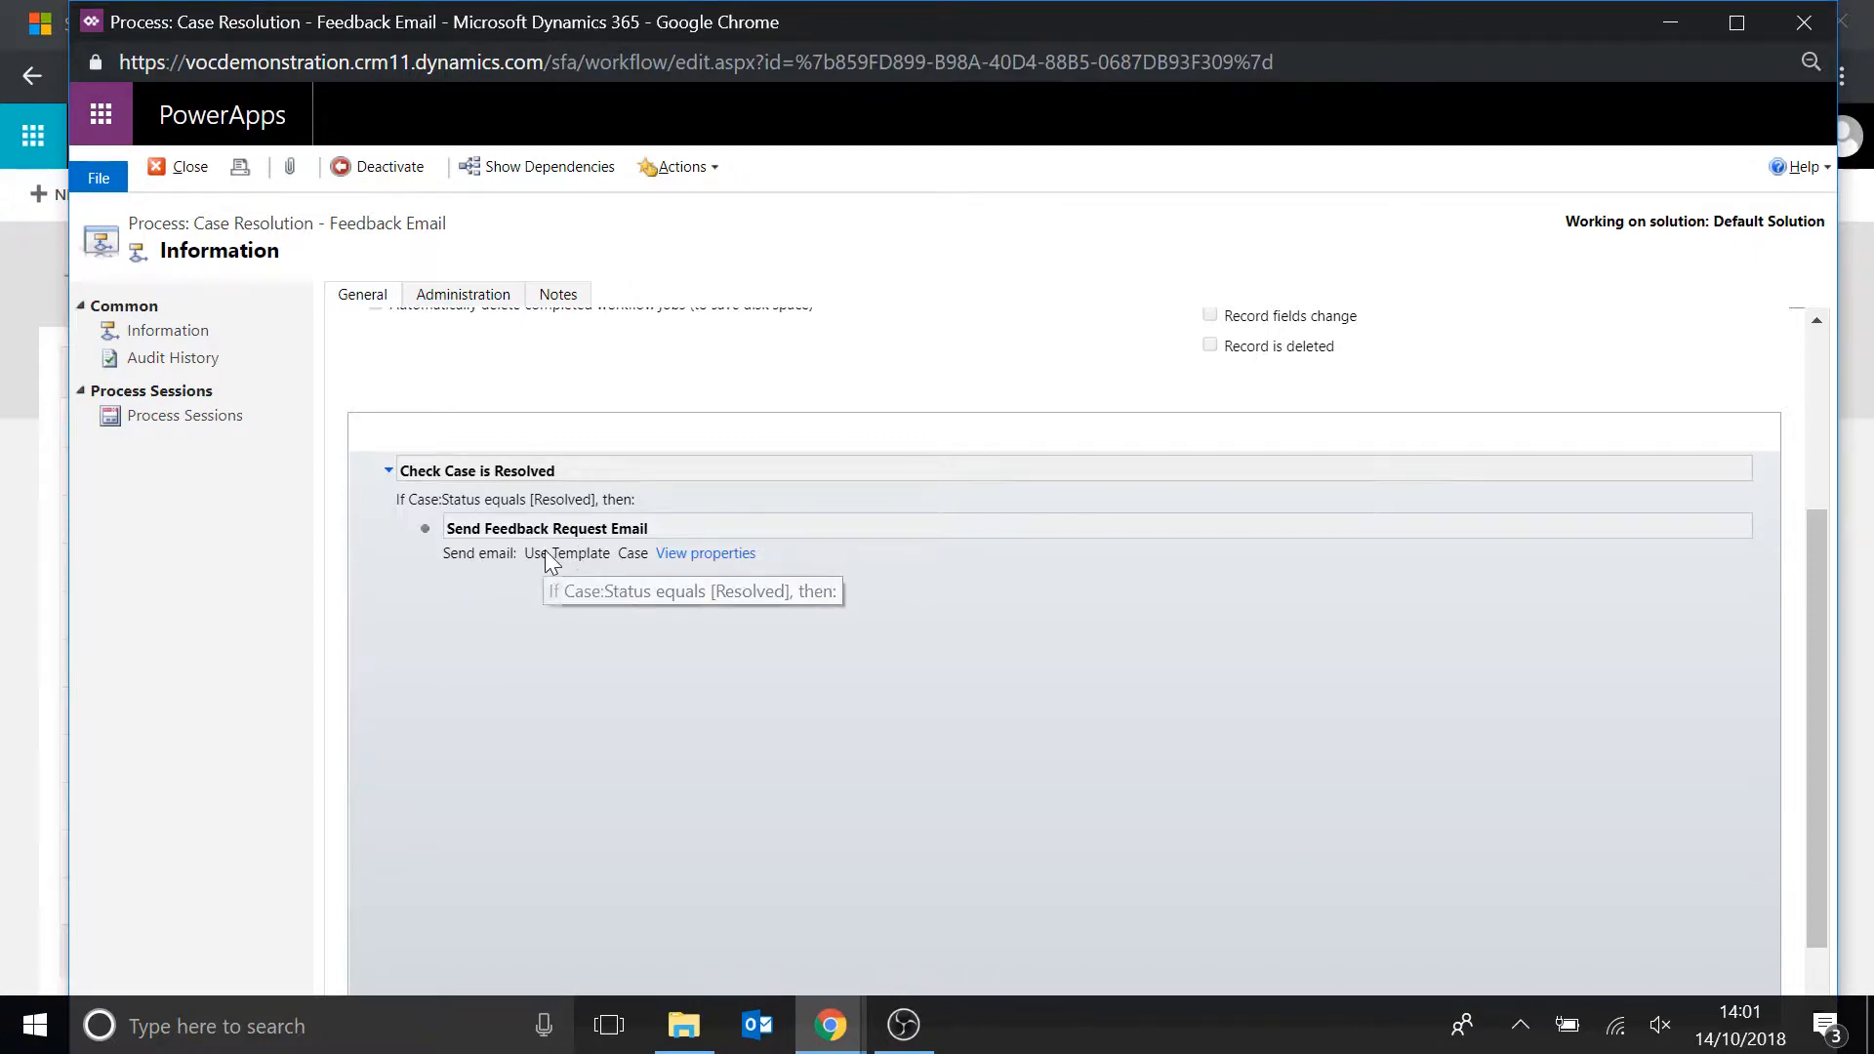
pyautogui.click(713, 554)
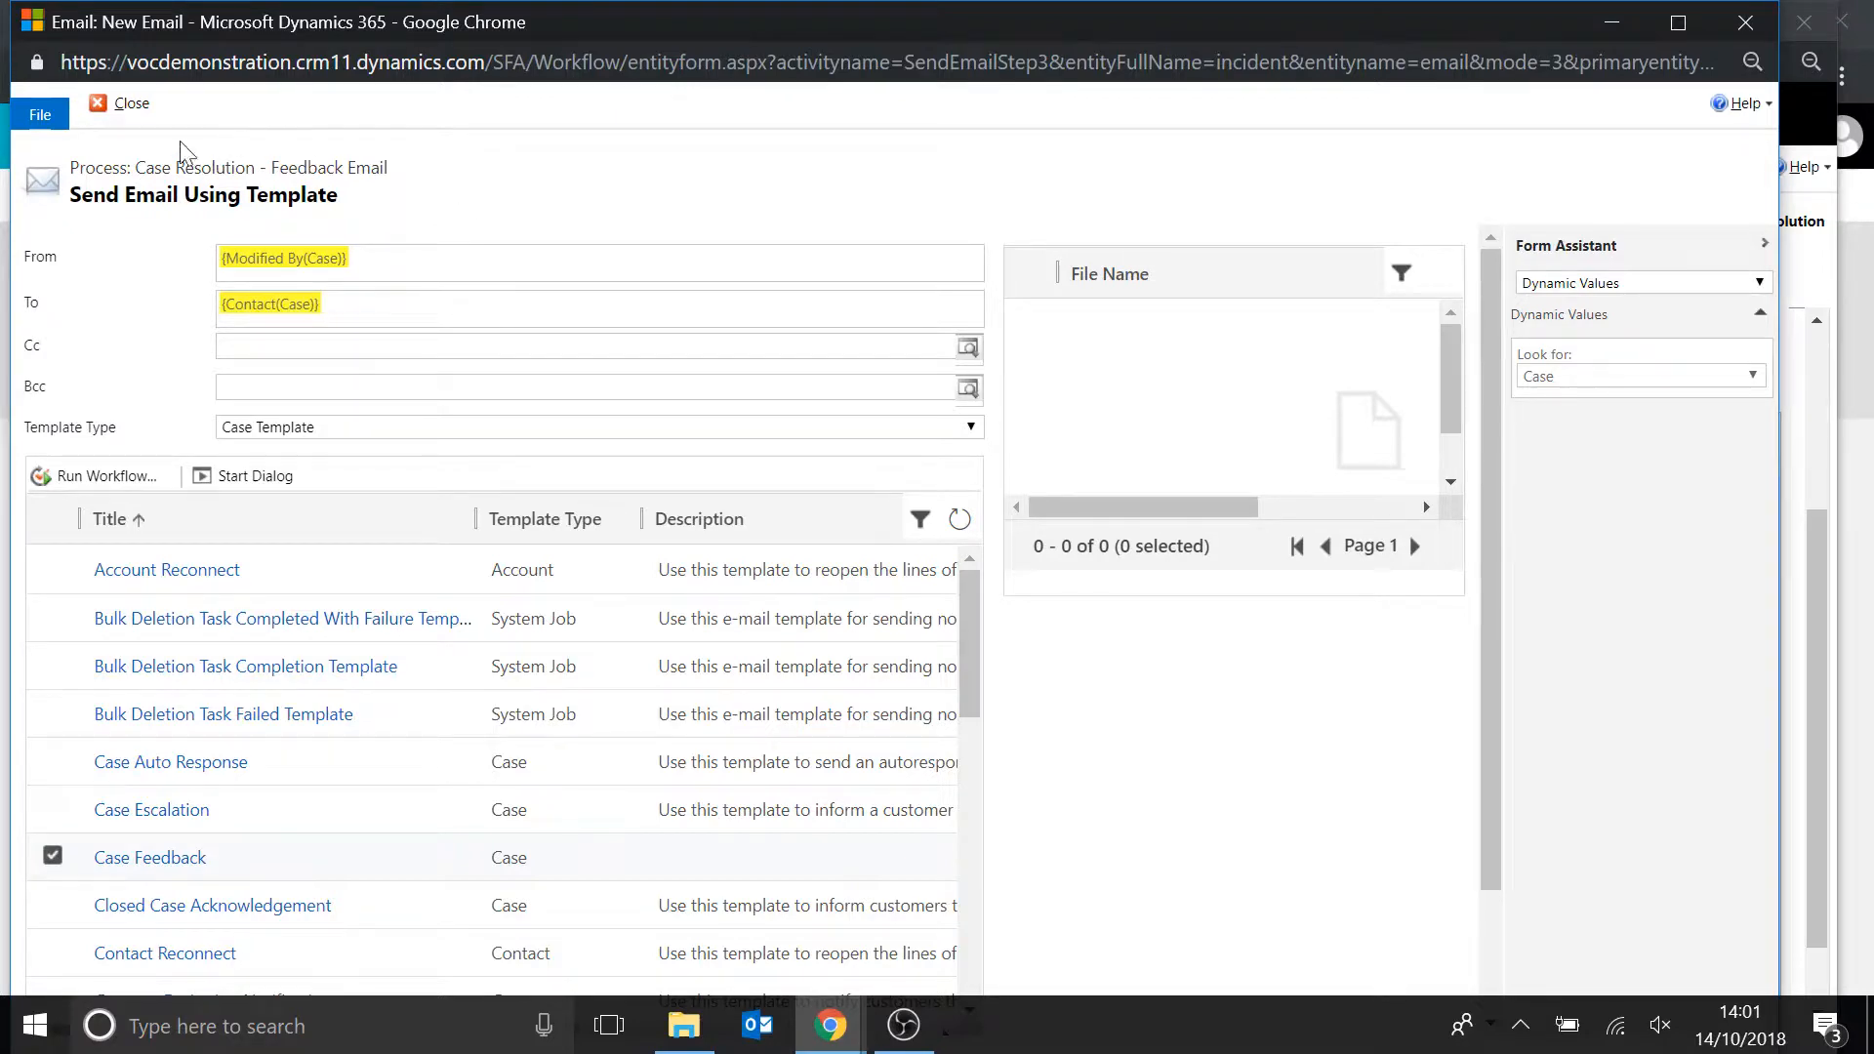
pyautogui.click(122, 103)
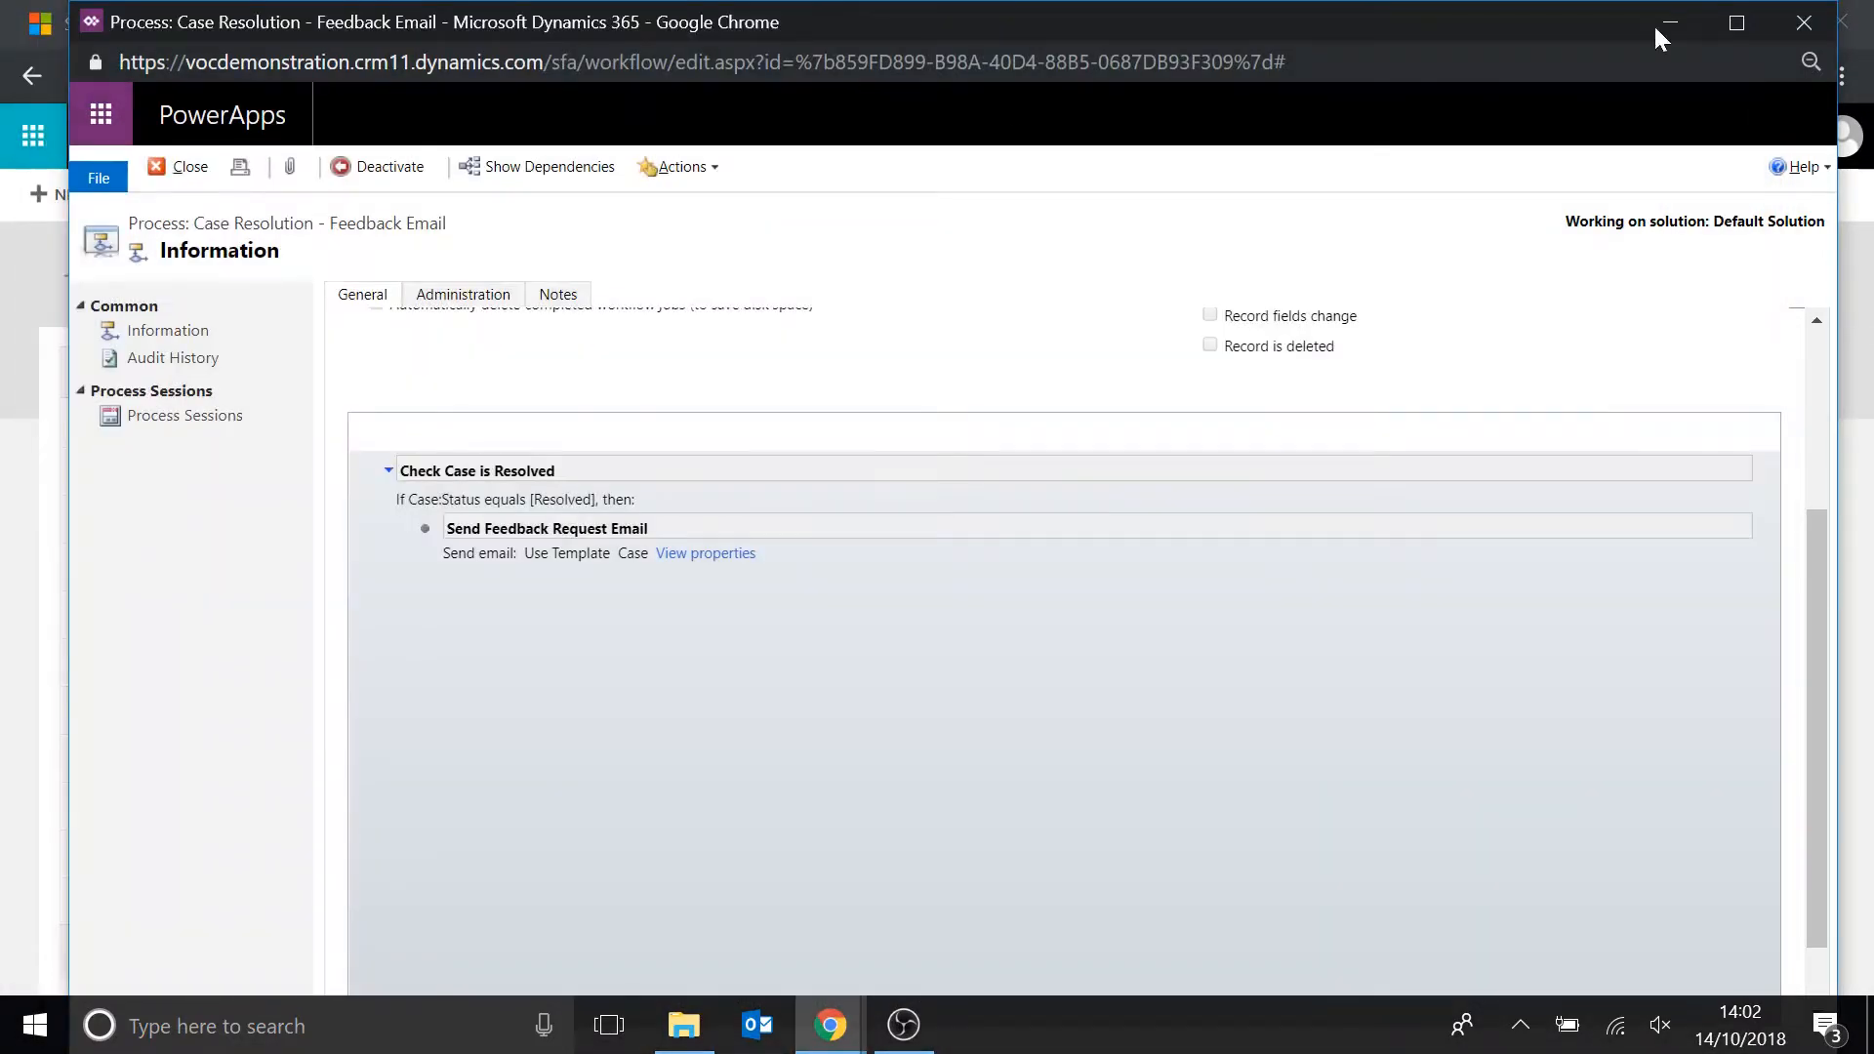
pyautogui.click(1802, 23)
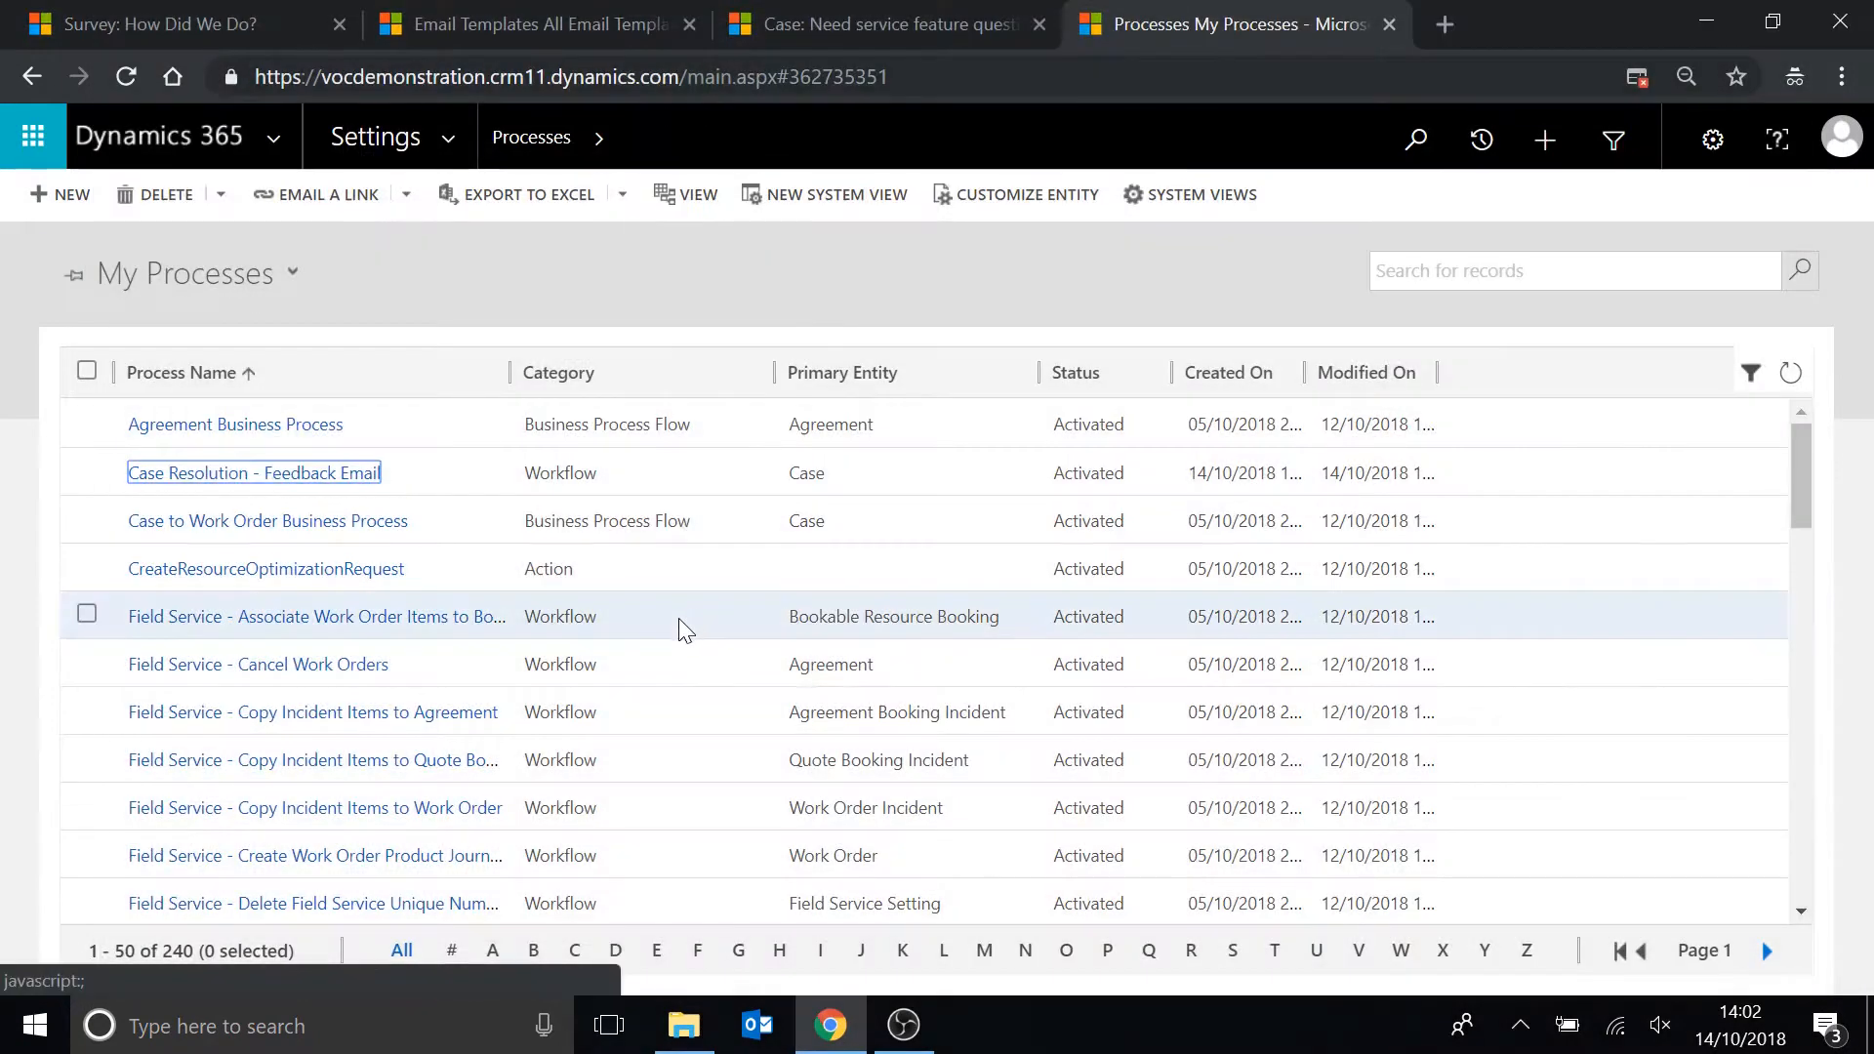
# Resolve the Need service feature question case with the resolution Complete.
pyautogui.click(810, 21)
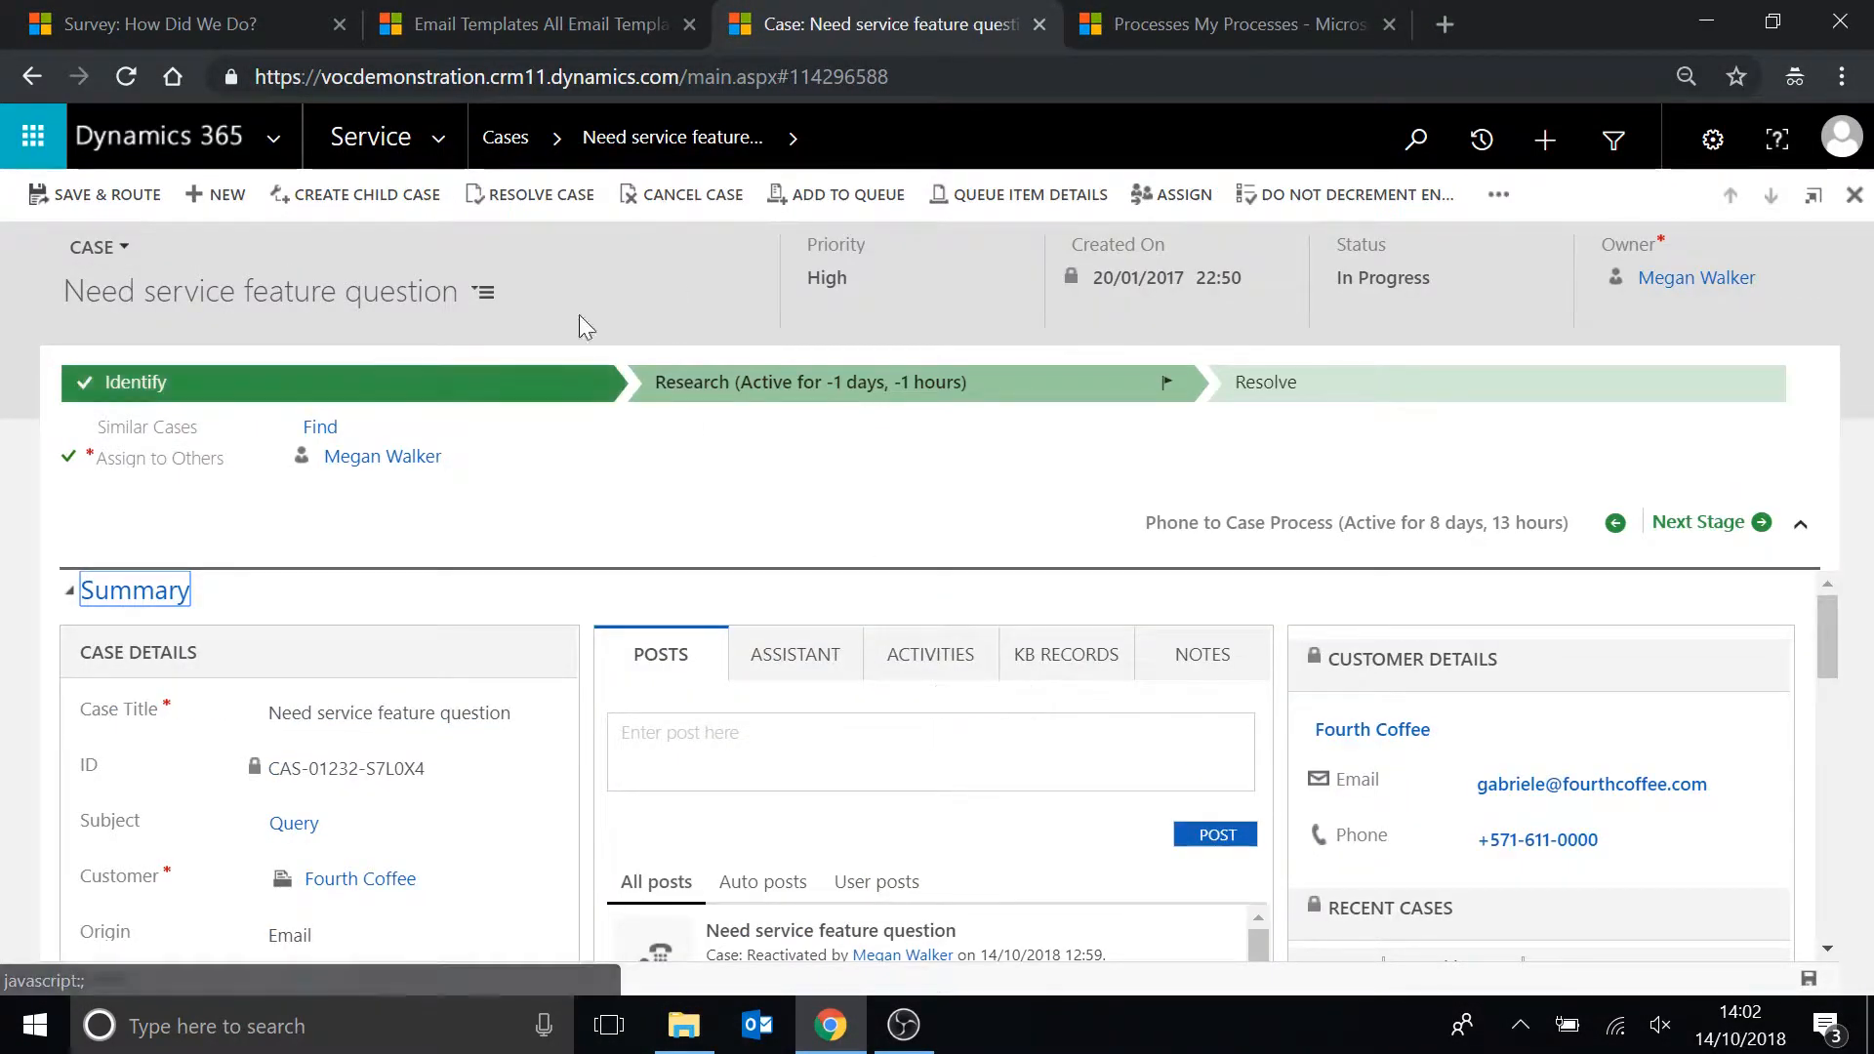
pyautogui.click(524, 197)
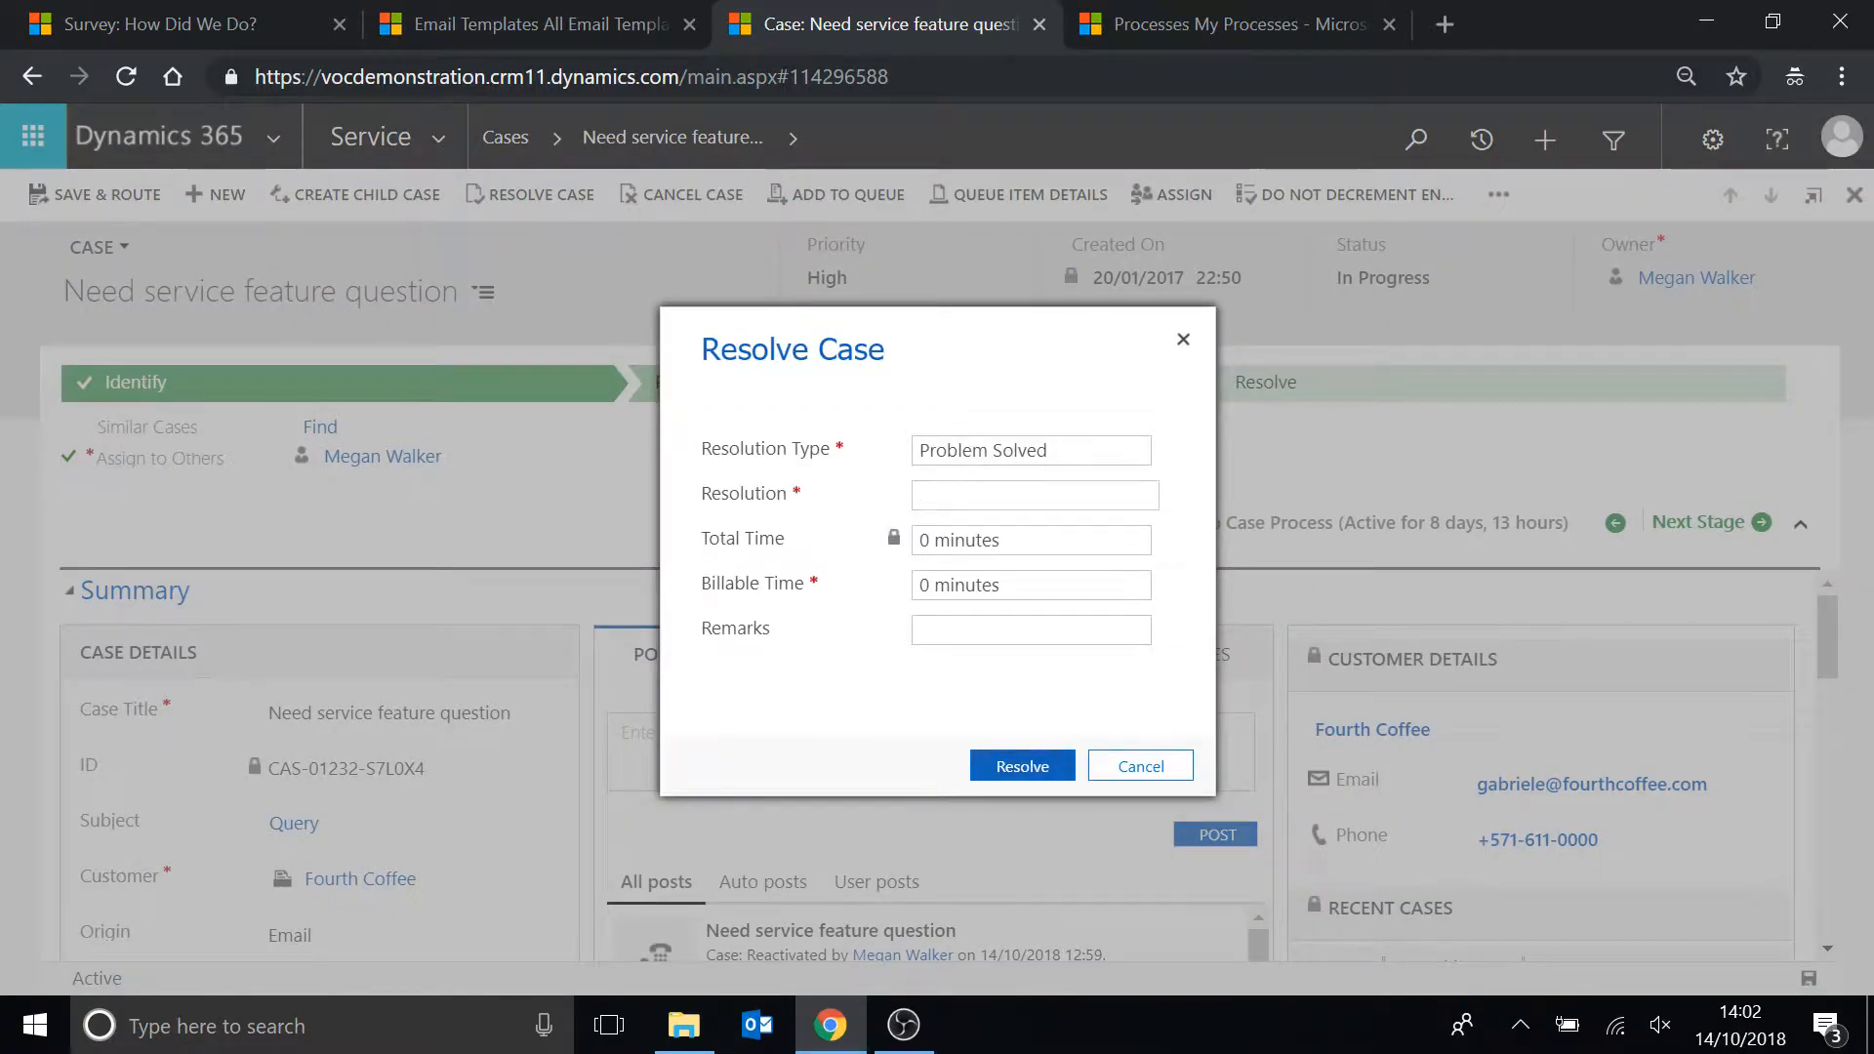
pyautogui.write('Complete')
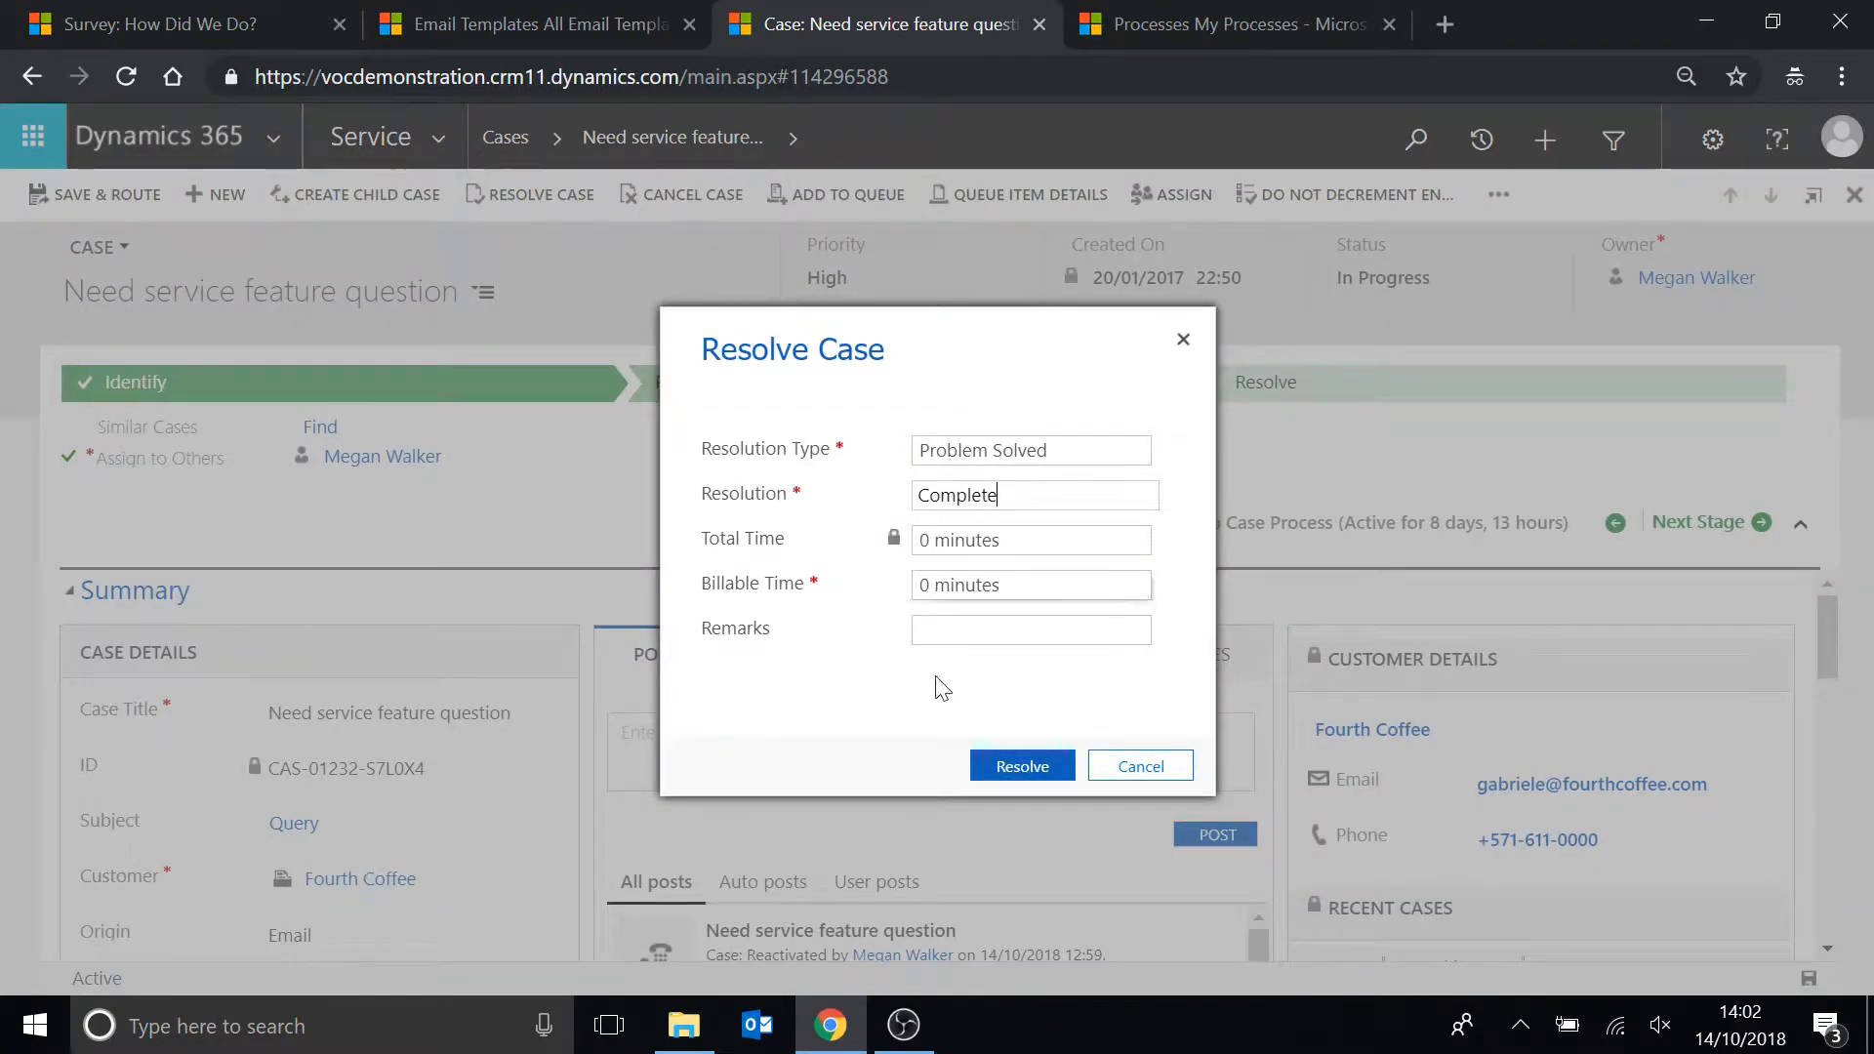
pyautogui.click(1003, 769)
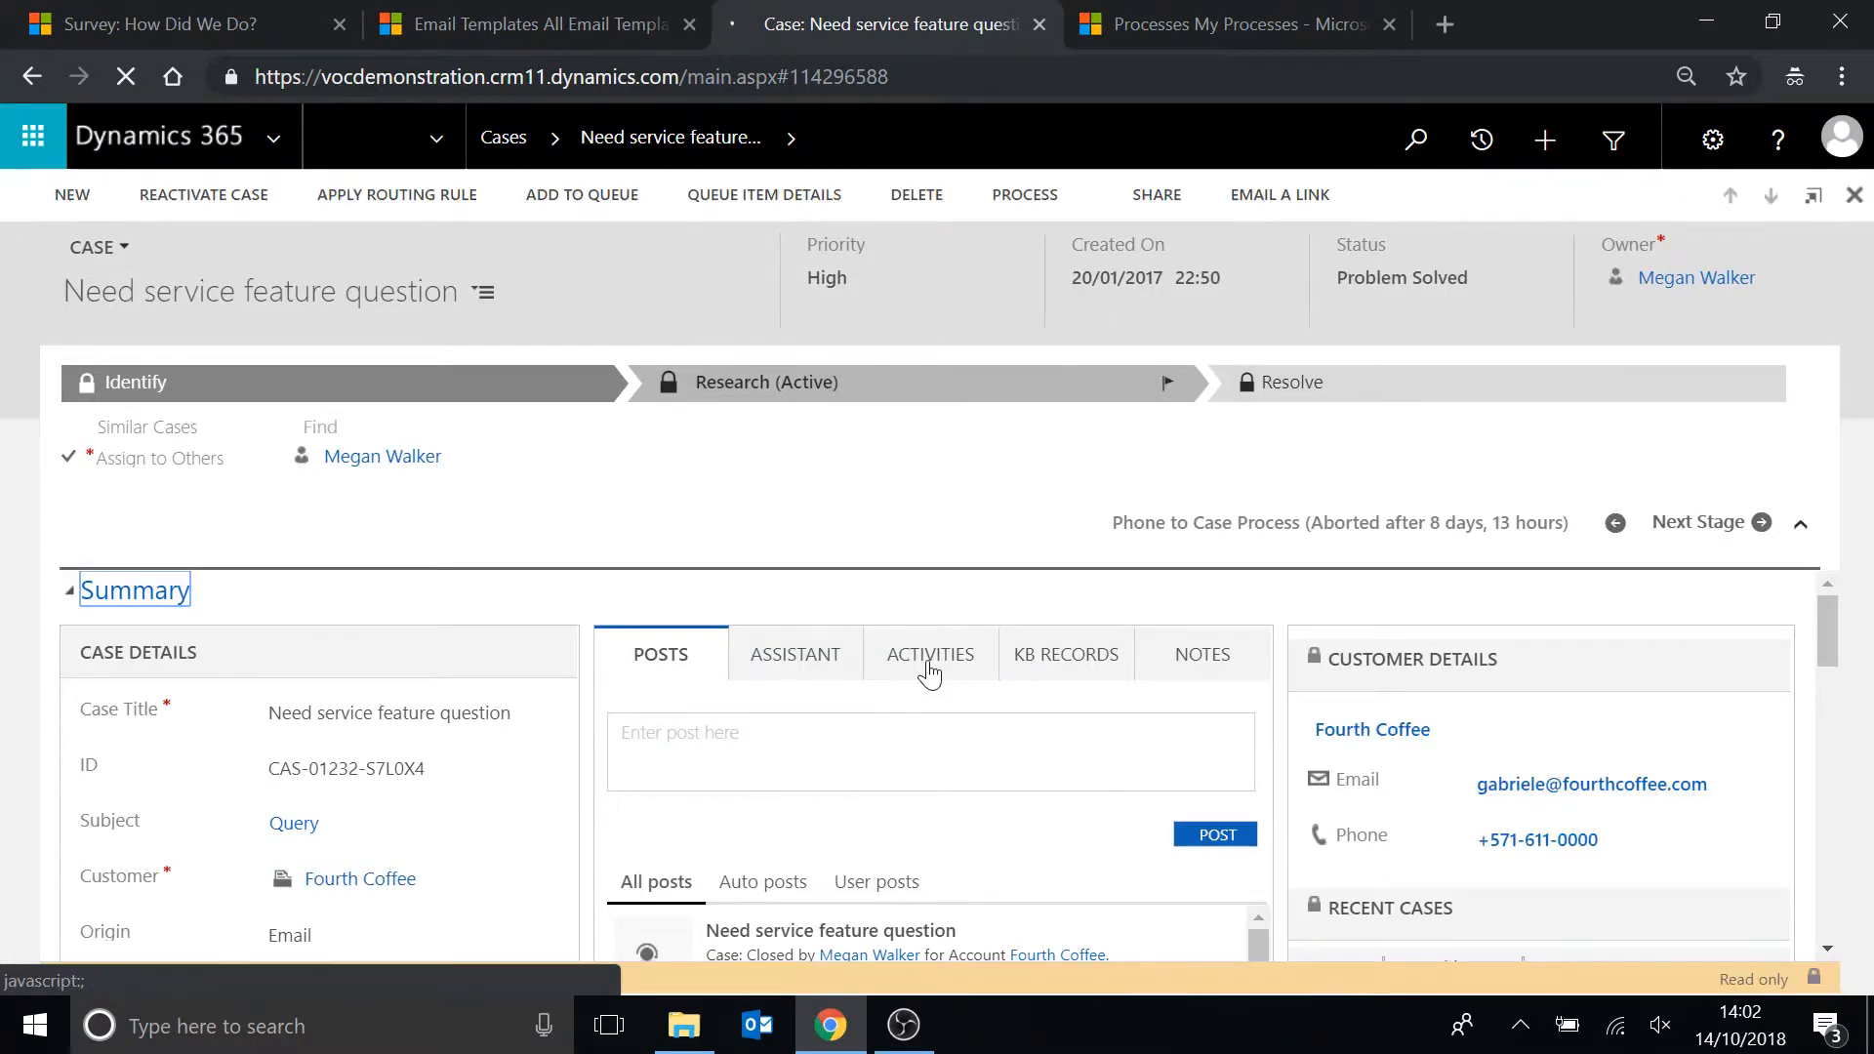
# Open the case's generated feedback email and follow its How did we do? survey link.
pyautogui.click(932, 656)
pyautogui.scroll(-2, 781, 795)
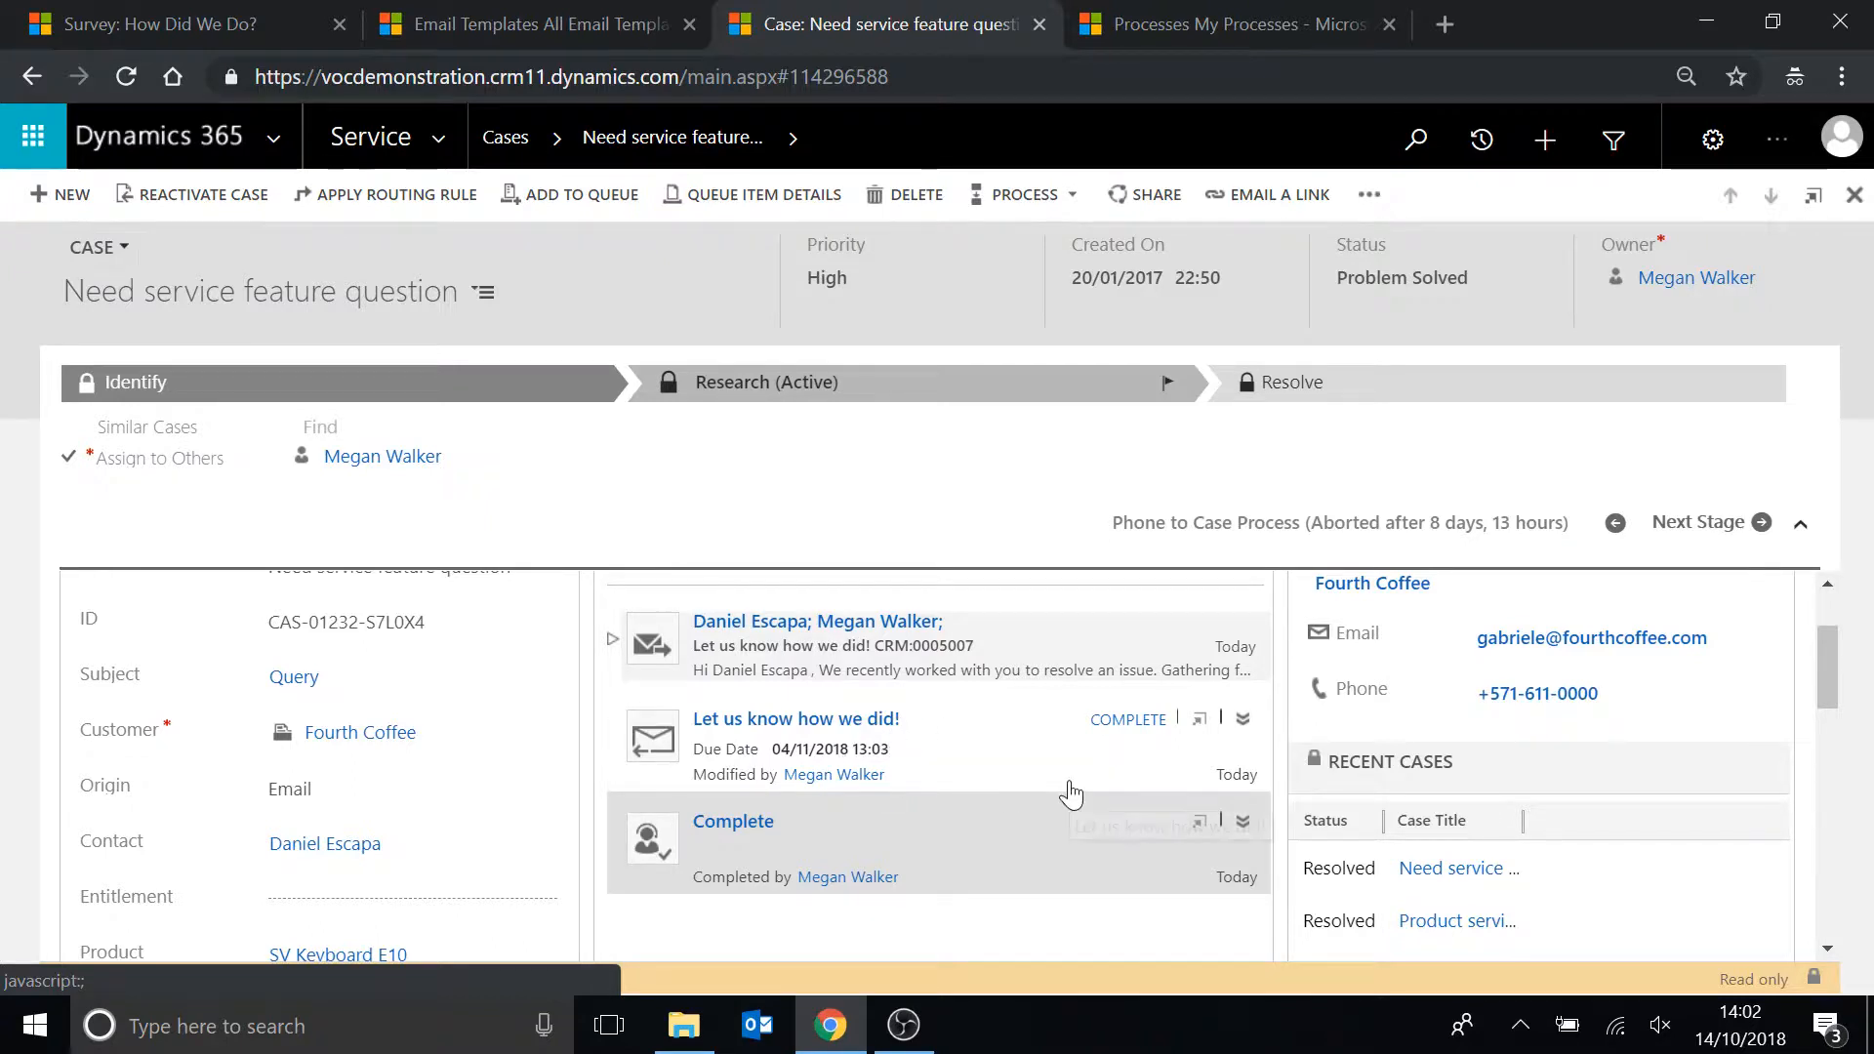
pyautogui.click(651, 646)
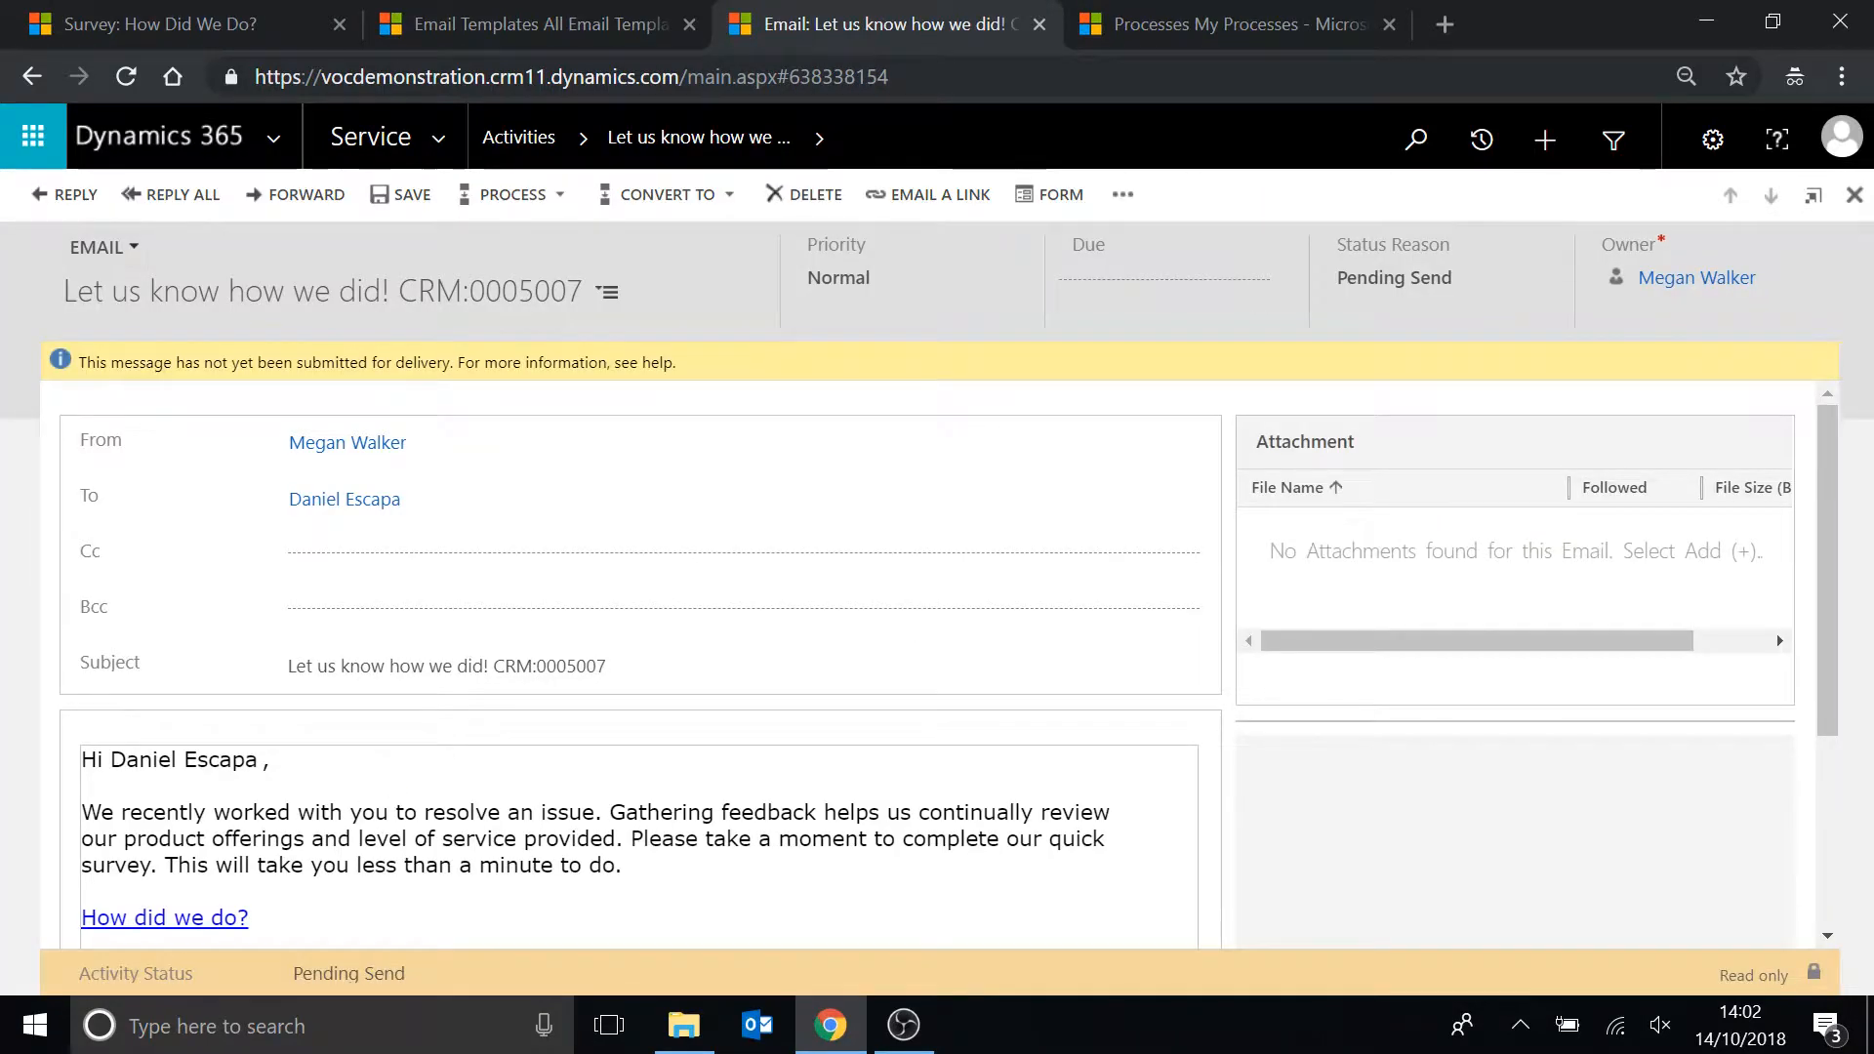
pyautogui.scroll(-2, 184, 791)
pyautogui.moveTo(124, 794); pyautogui.dragTo(47, 790)
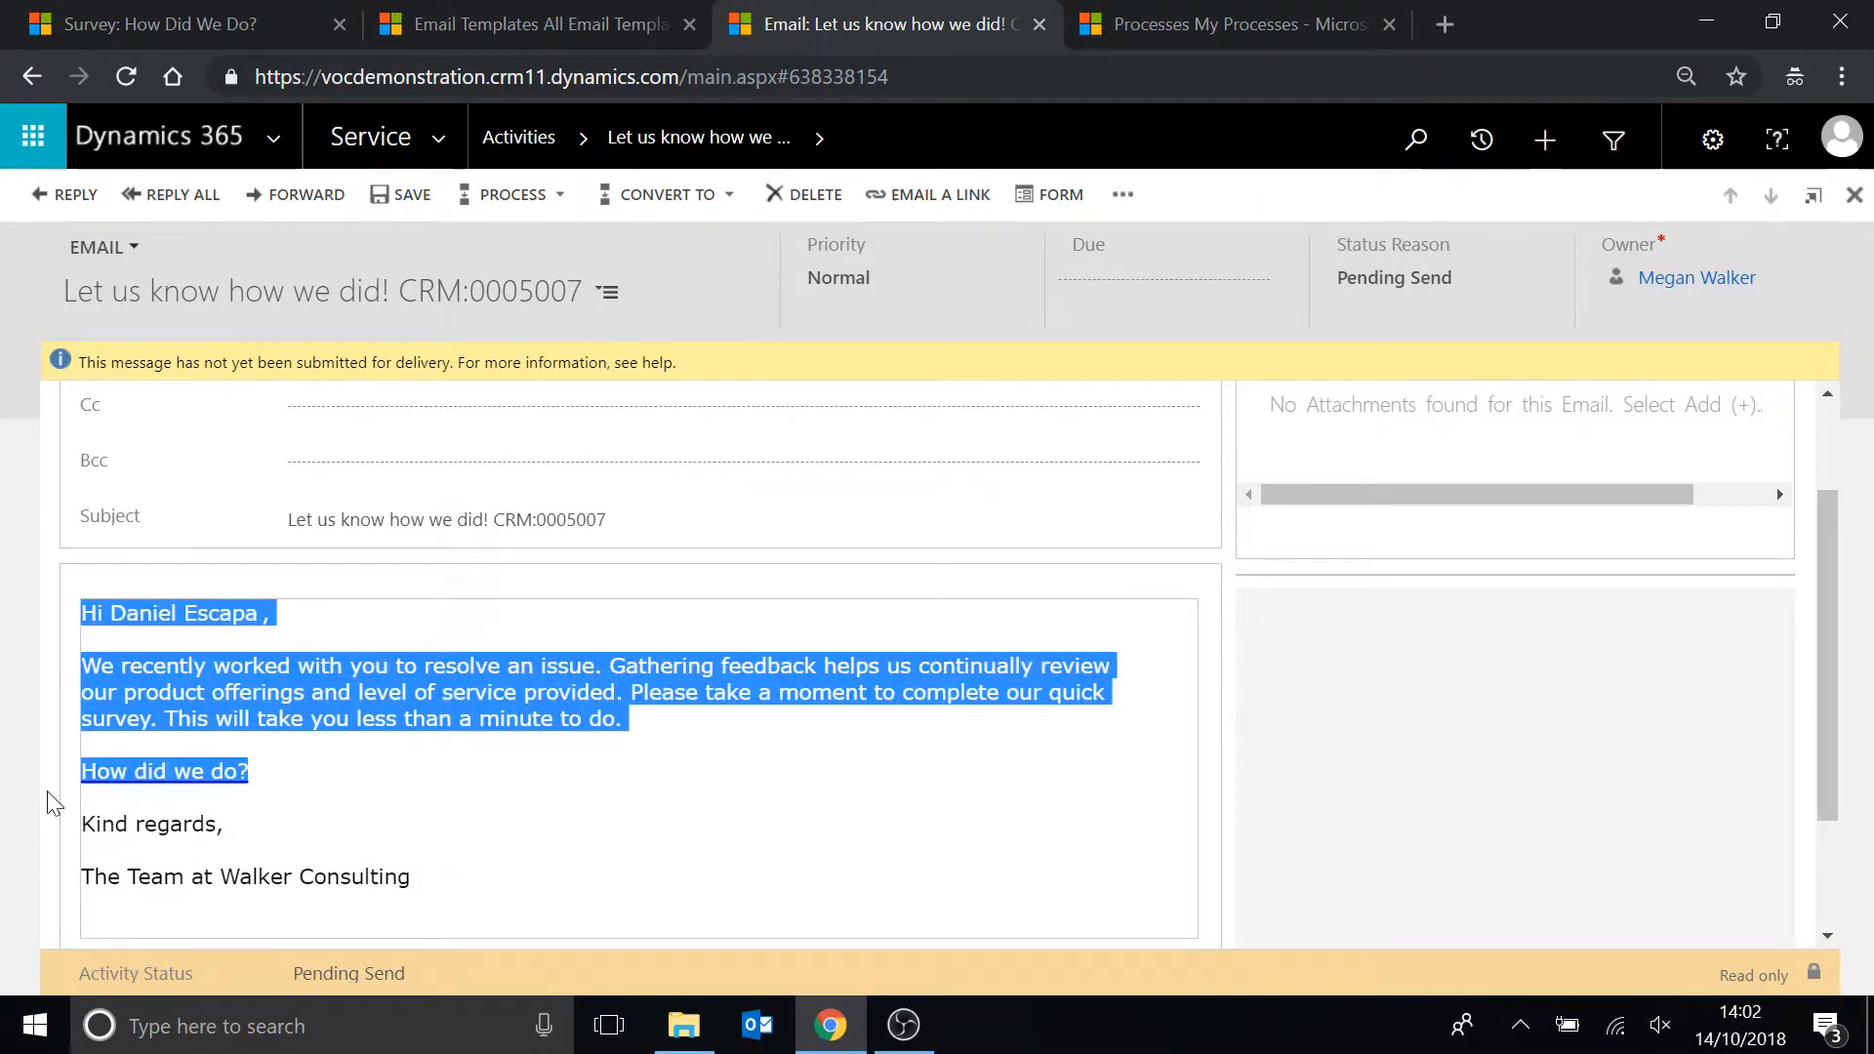
pyautogui.click(308, 783)
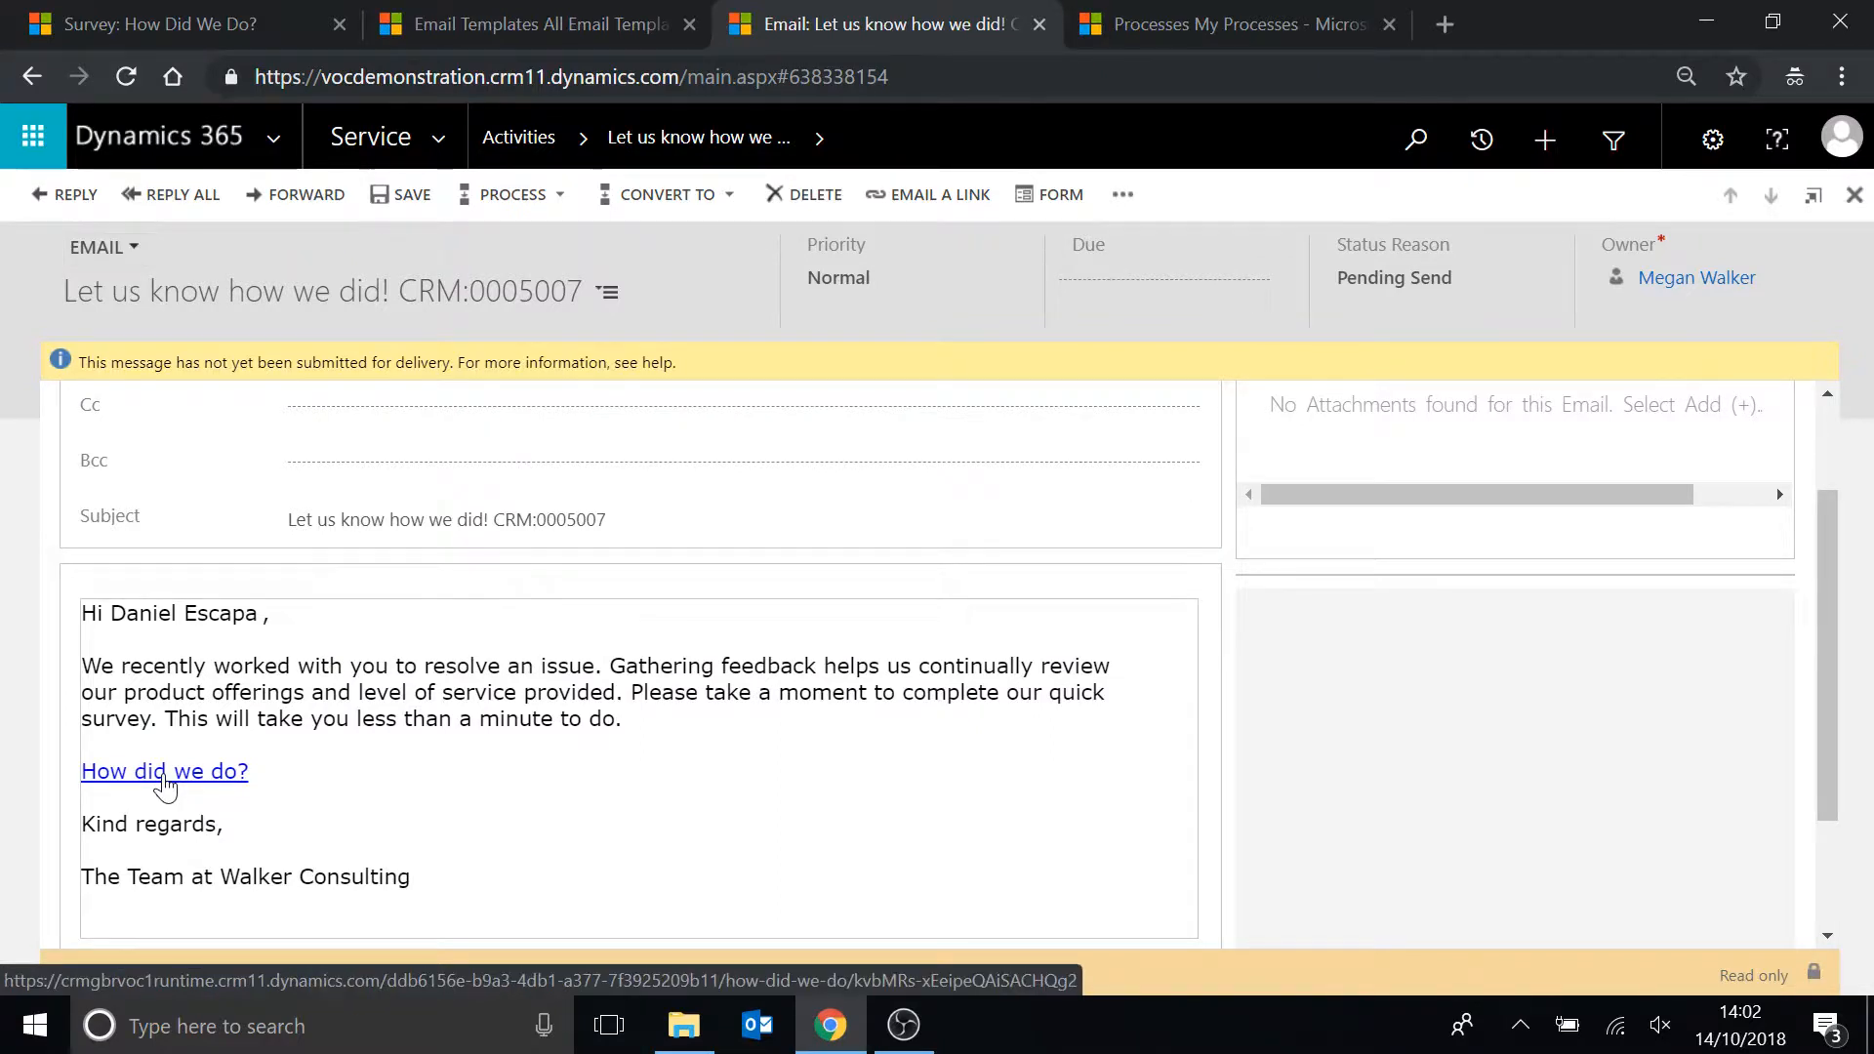
pyautogui.click(165, 773)
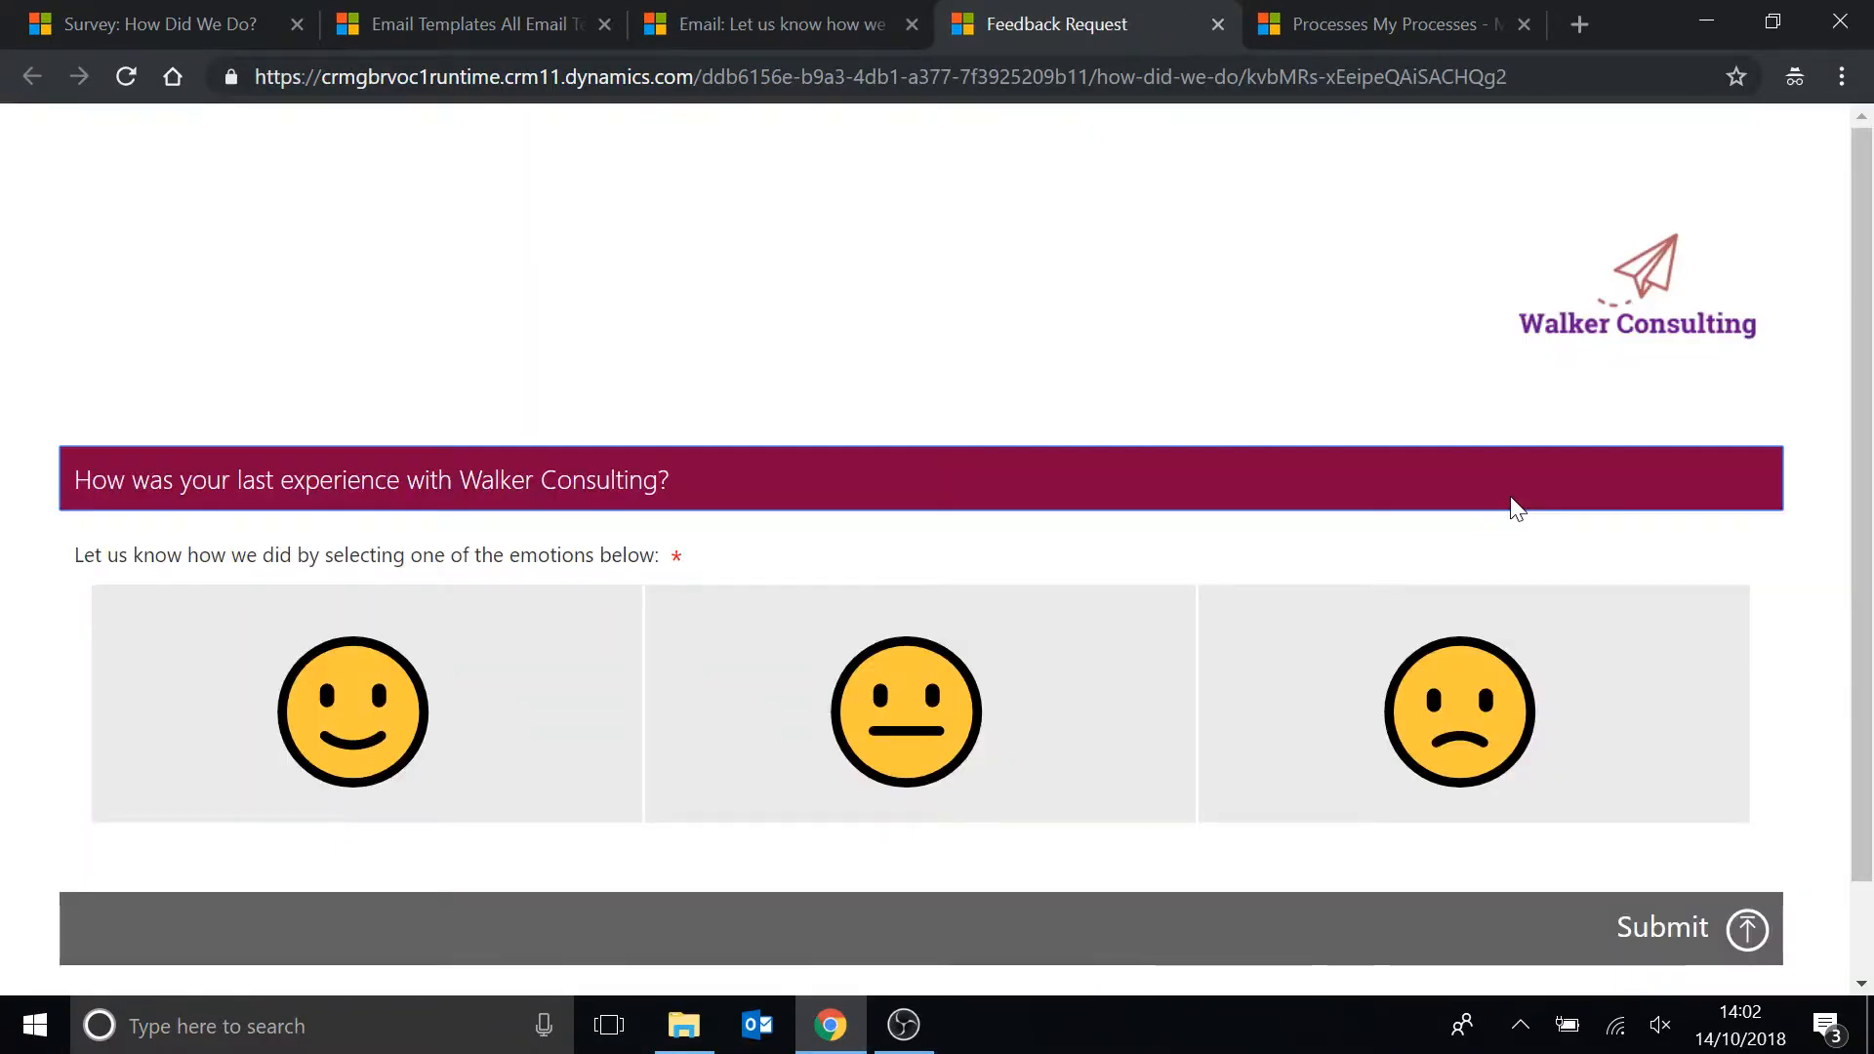
# Choose the happy face on the feedback survey and submit the response.
pyautogui.scroll(-1, 1512, 503)
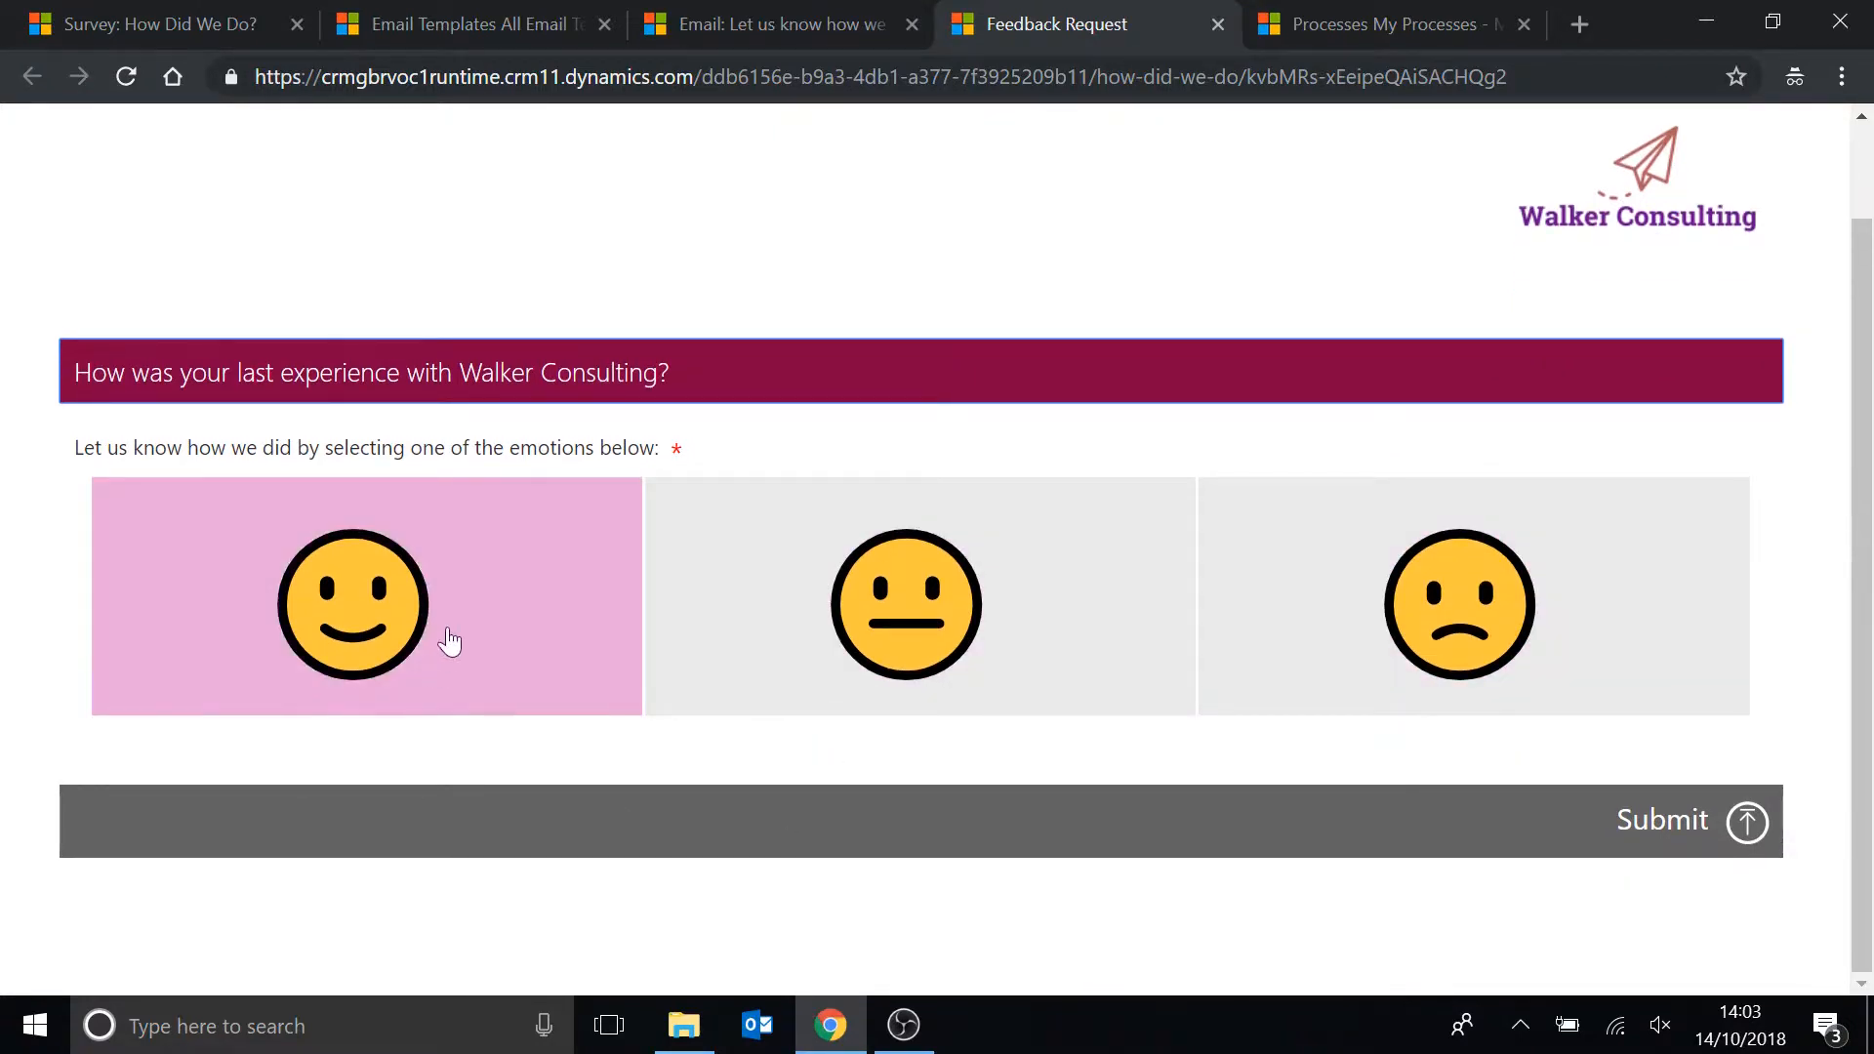
pyautogui.click(507, 610)
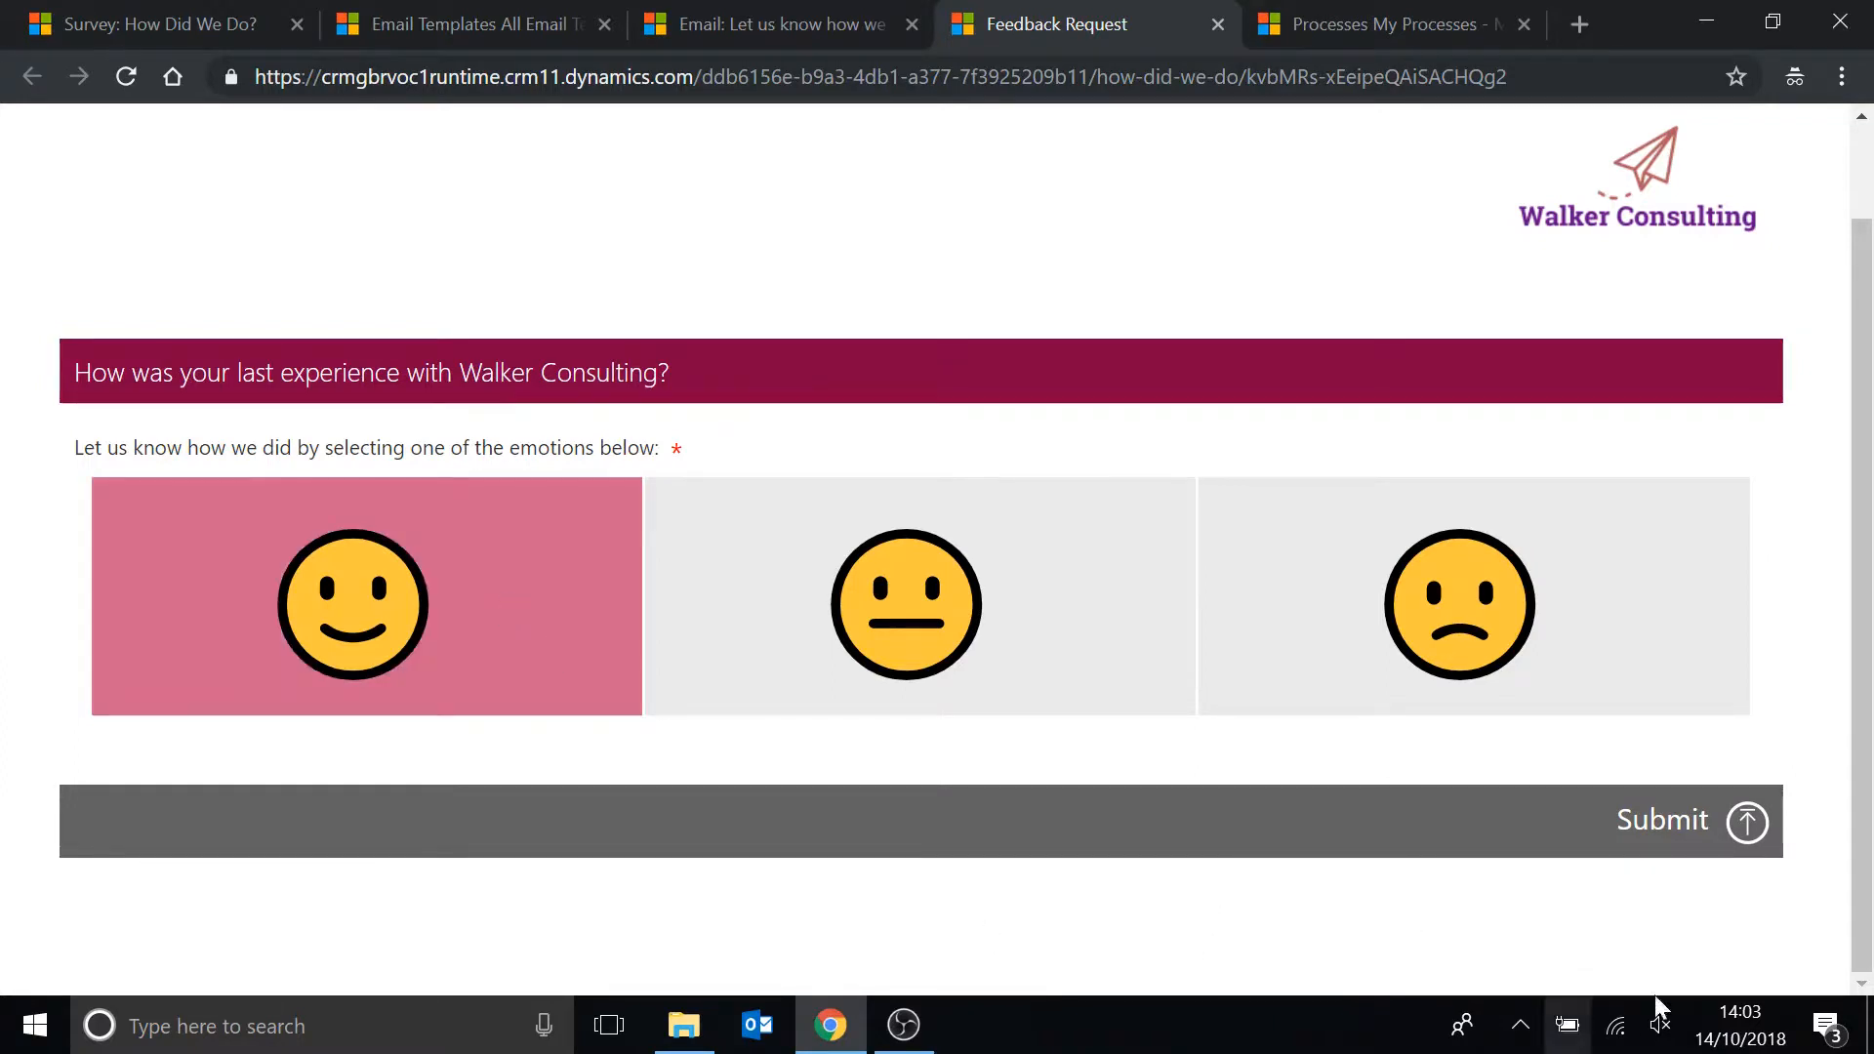
pyautogui.click(1753, 836)
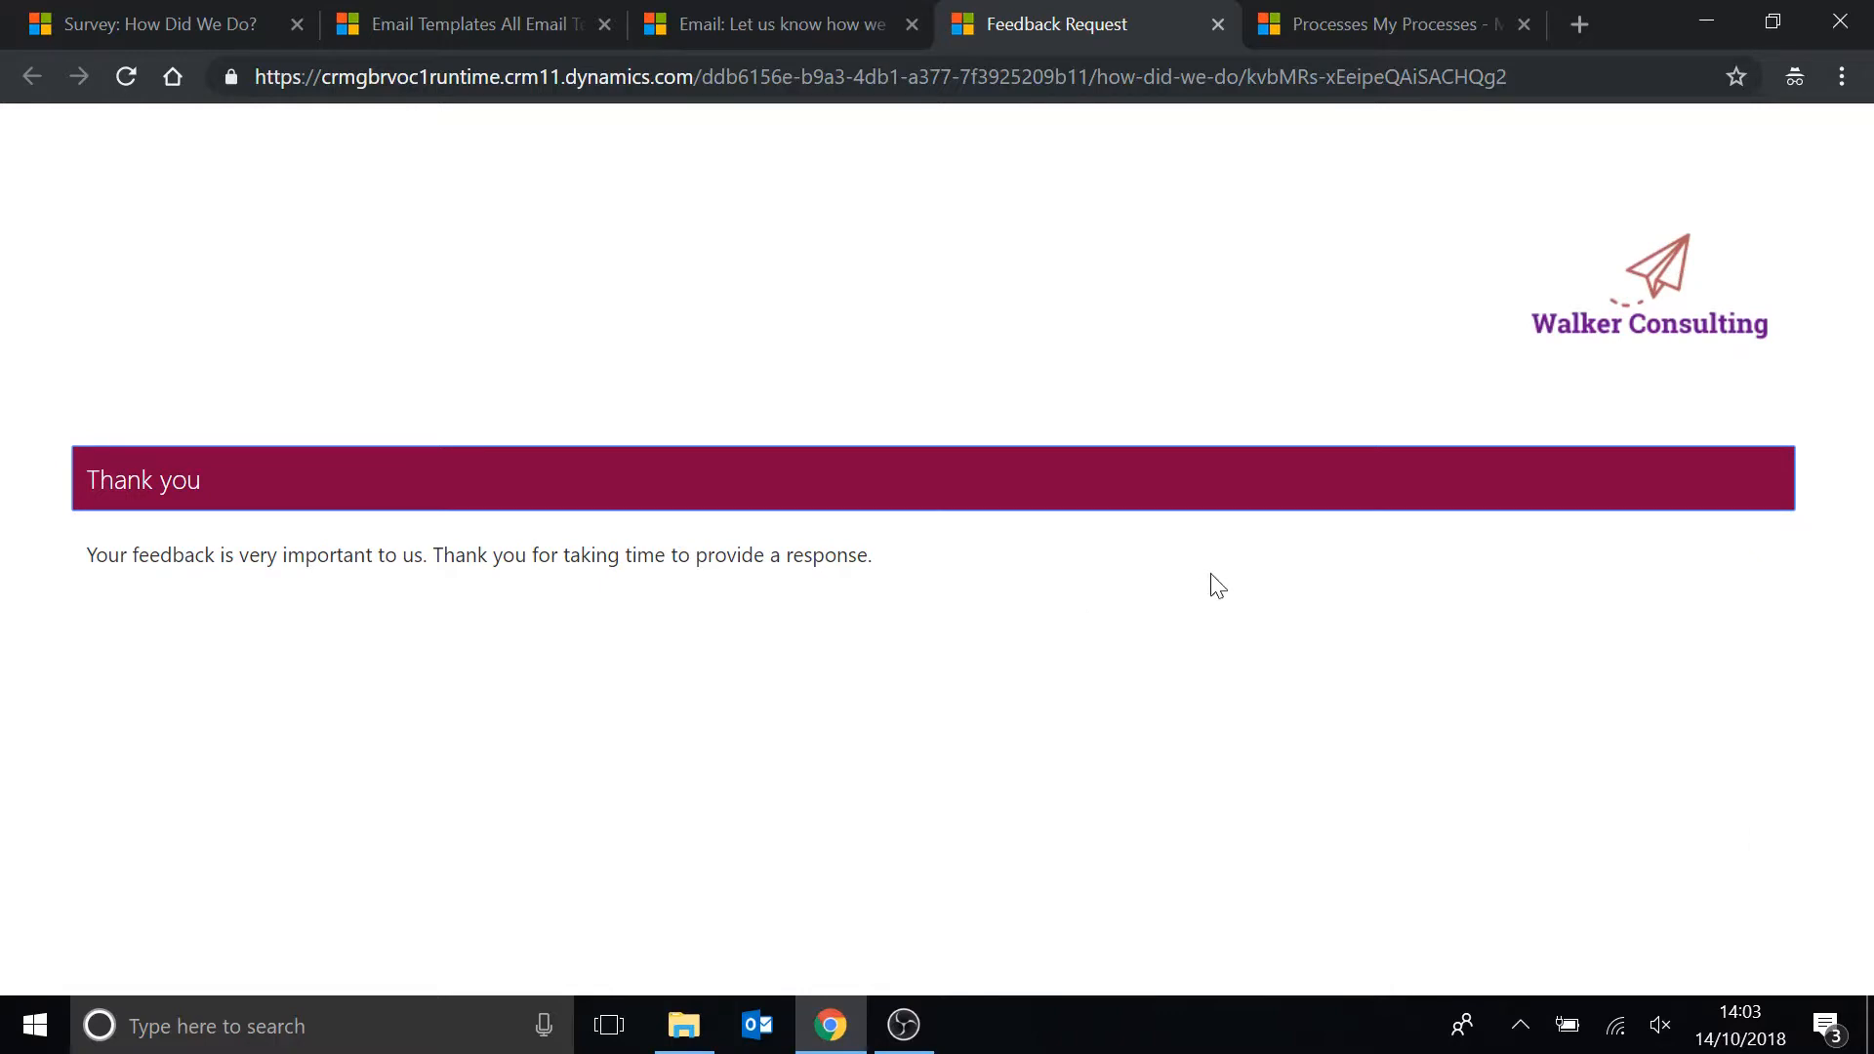
# Return to the resolved case and open its Let us know how we did! survey activity, expanding the General section.
pyautogui.click(1217, 23)
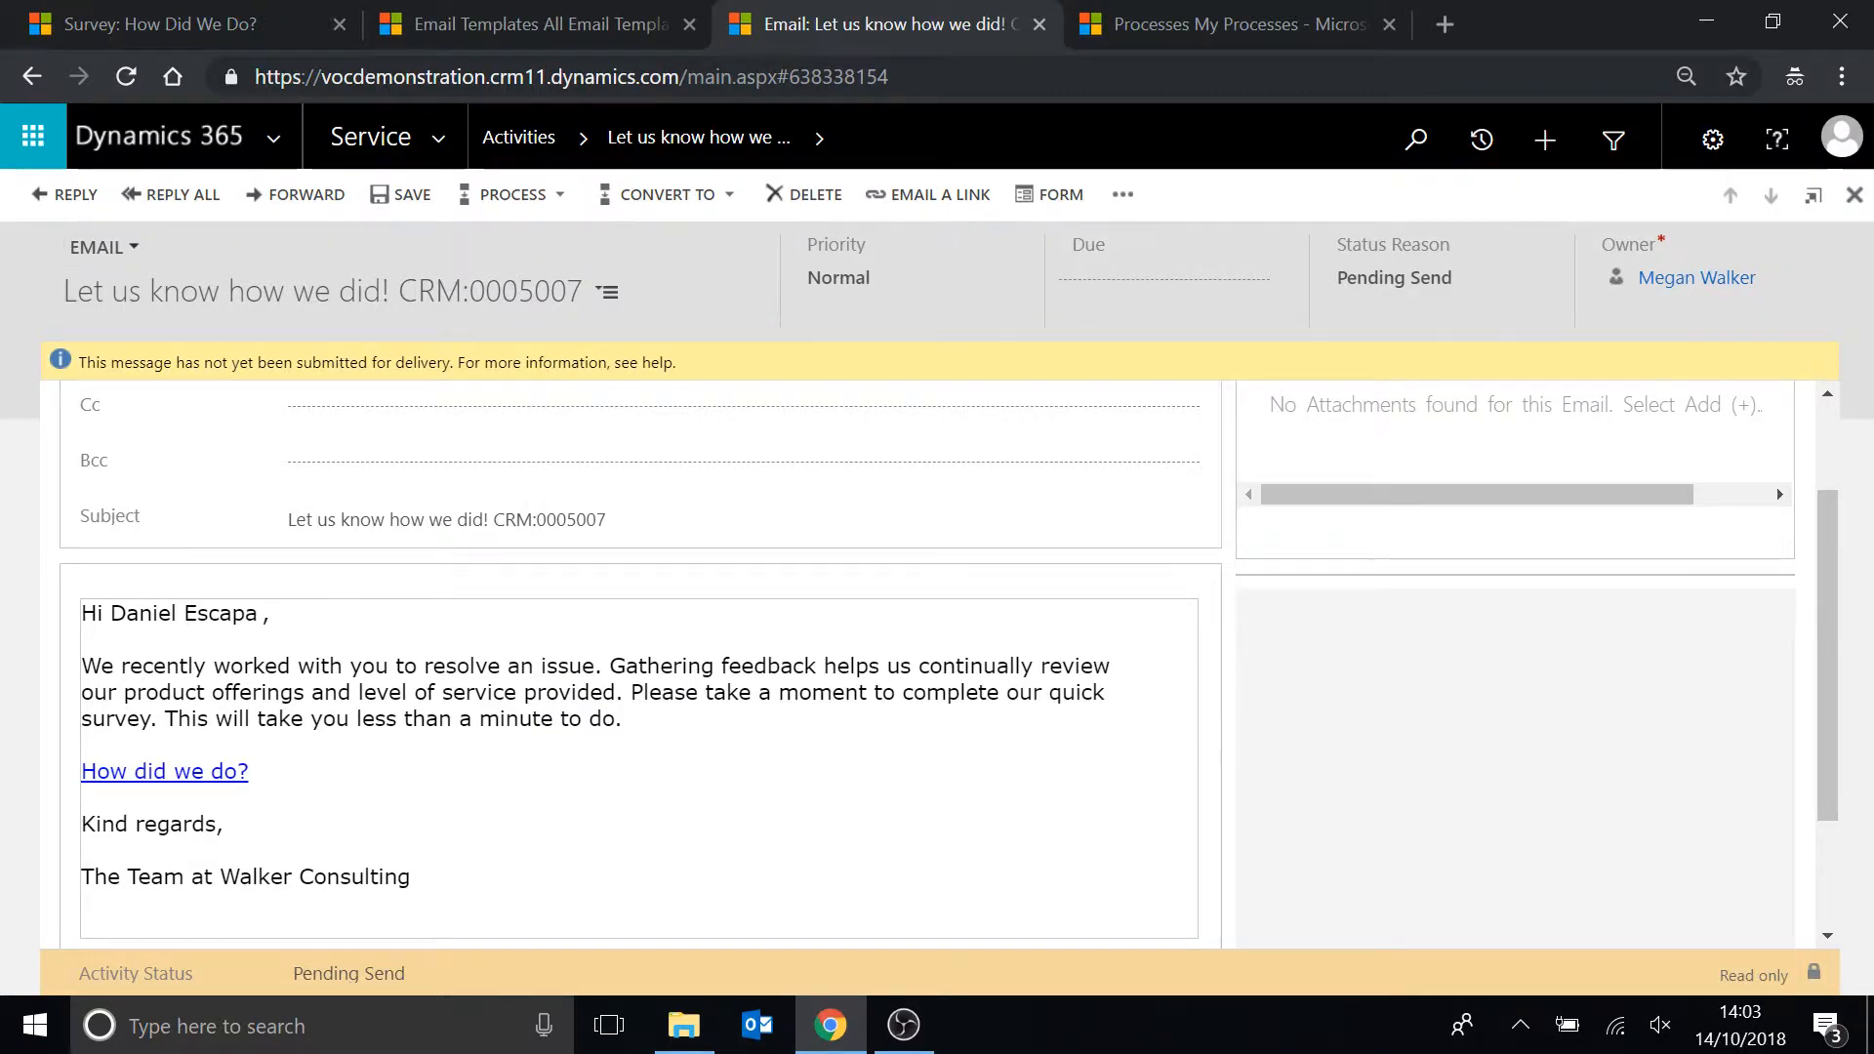
pyautogui.click(1854, 194)
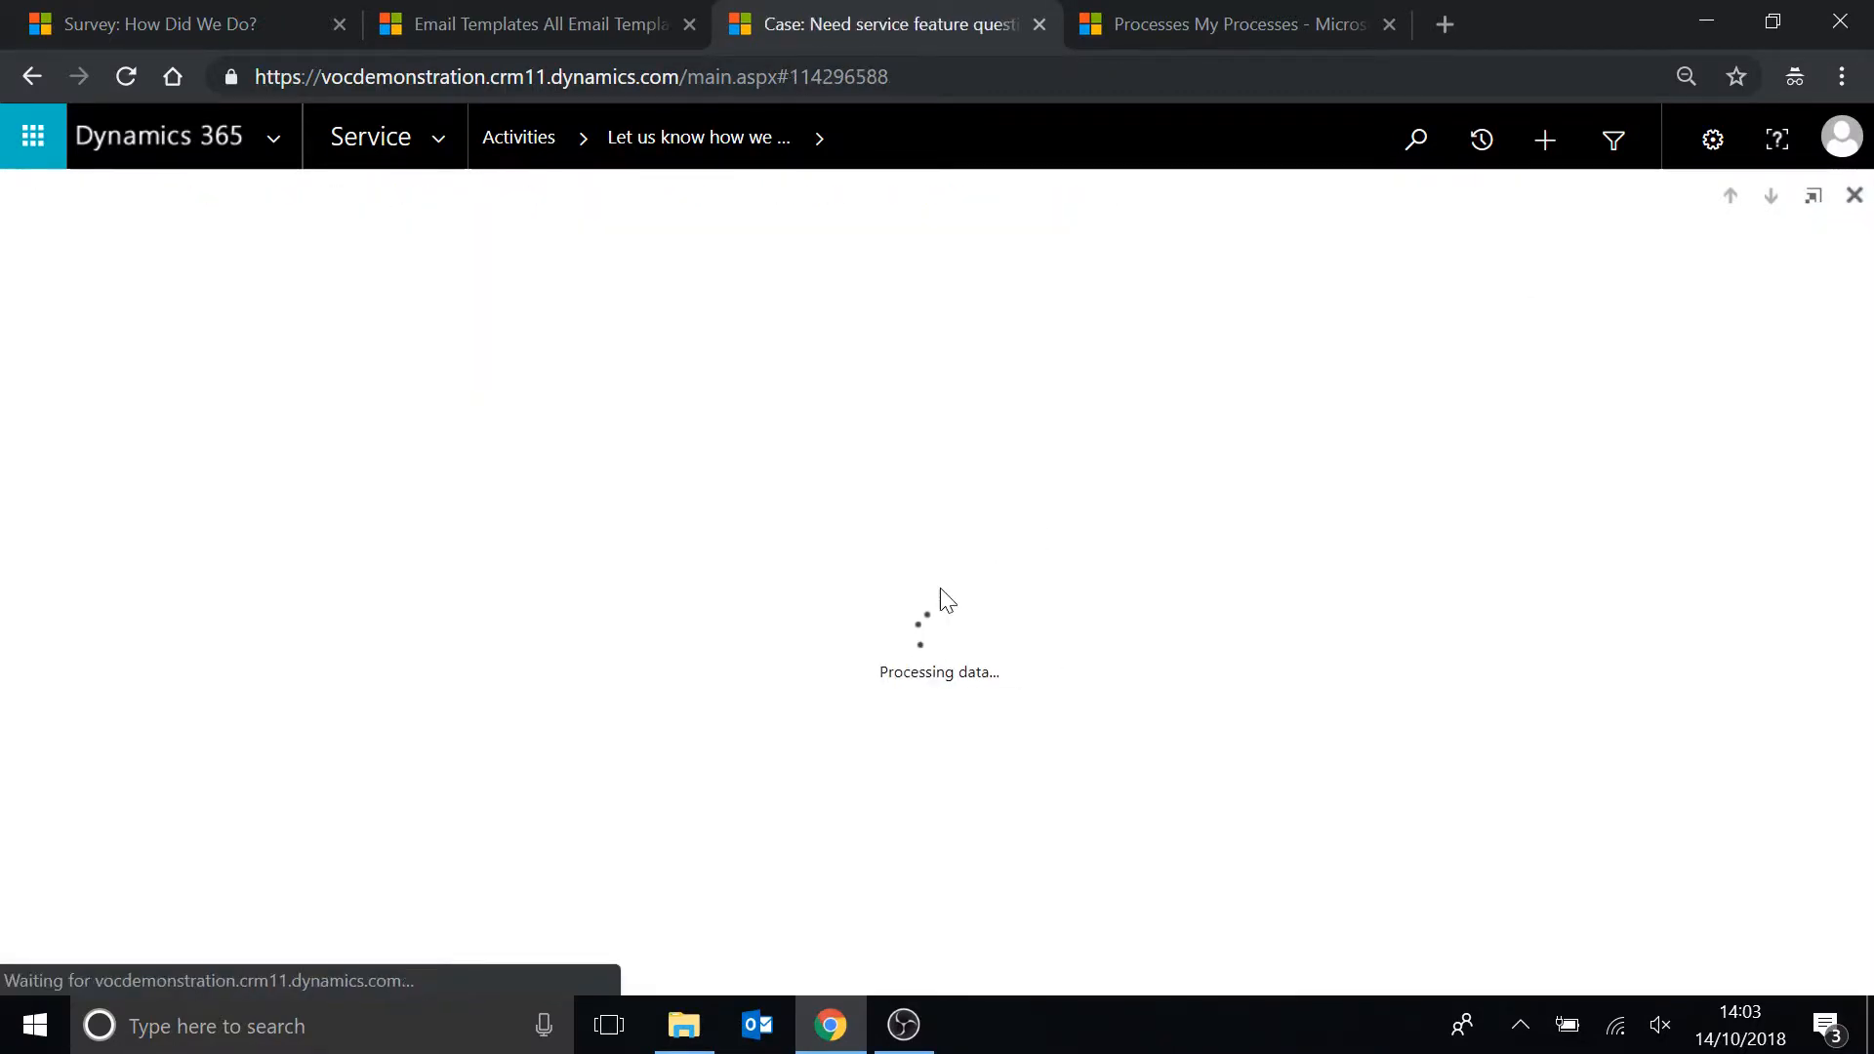
pyautogui.scroll(-1, 968, 616)
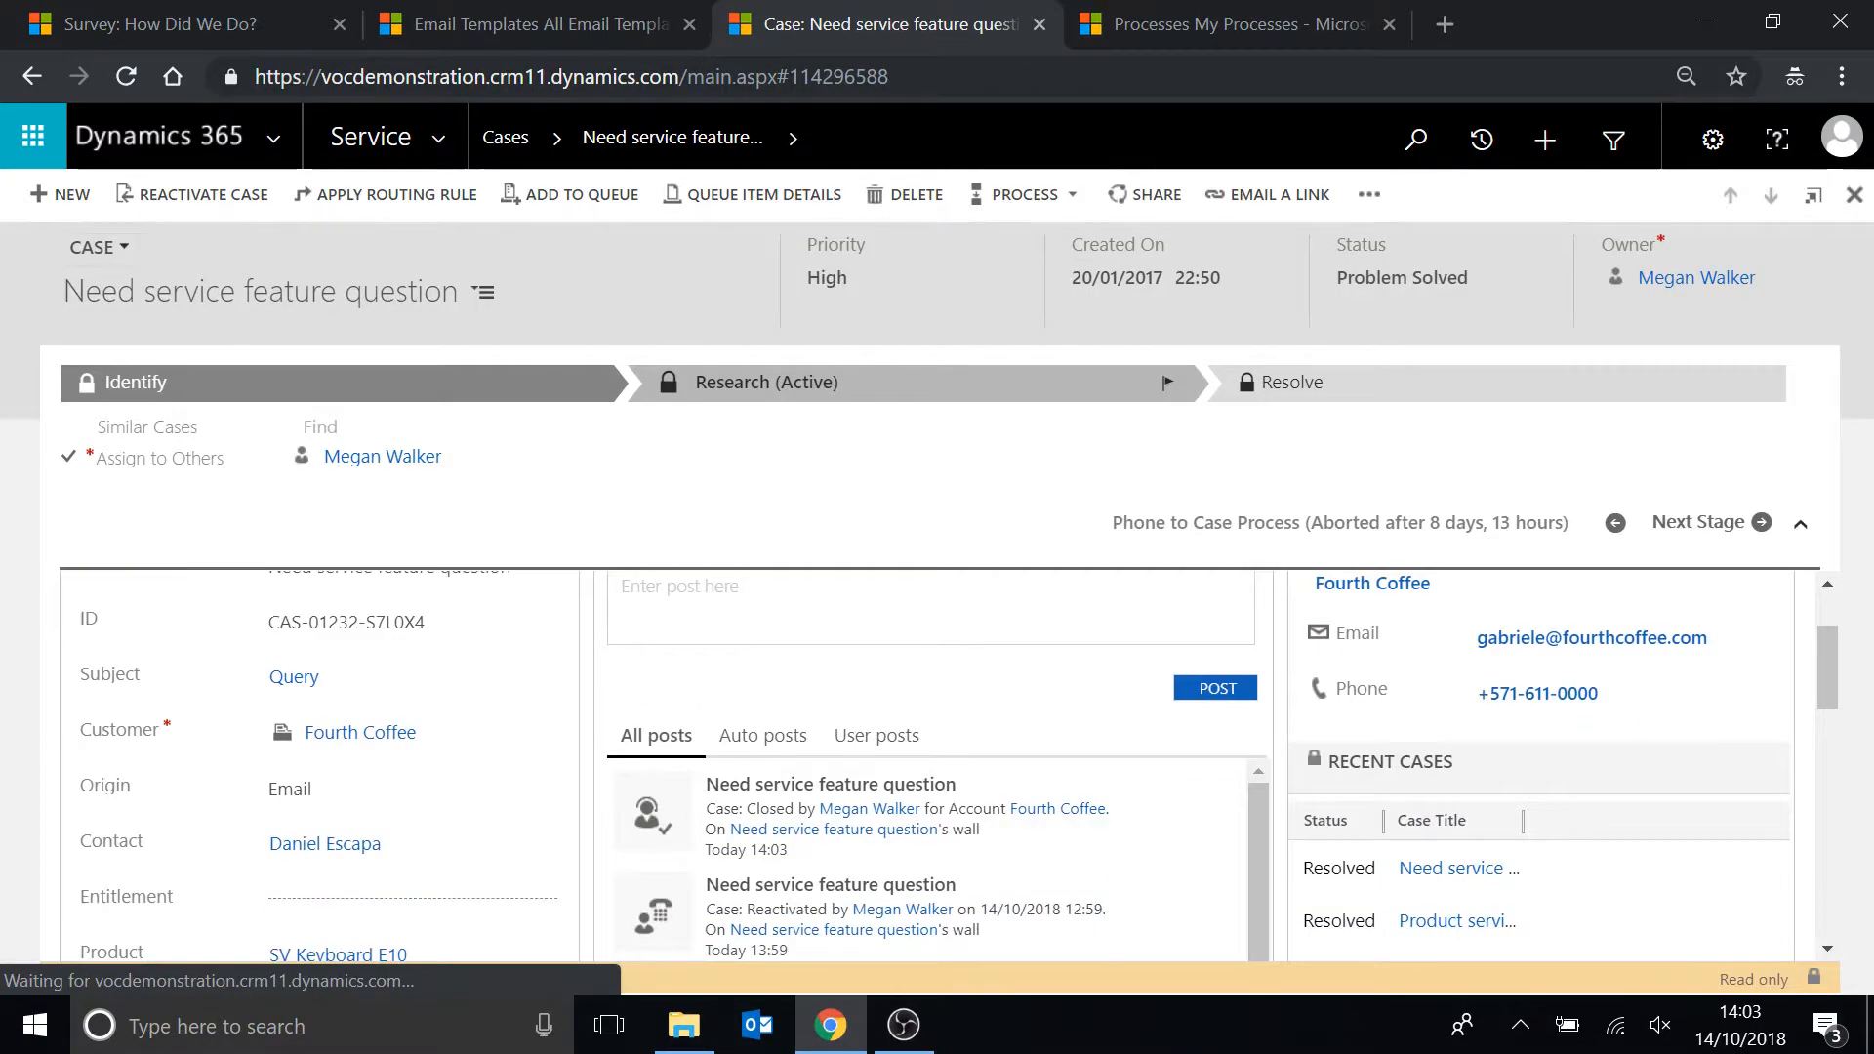
pyautogui.click(935, 656)
pyautogui.scroll(-1, 751, 715)
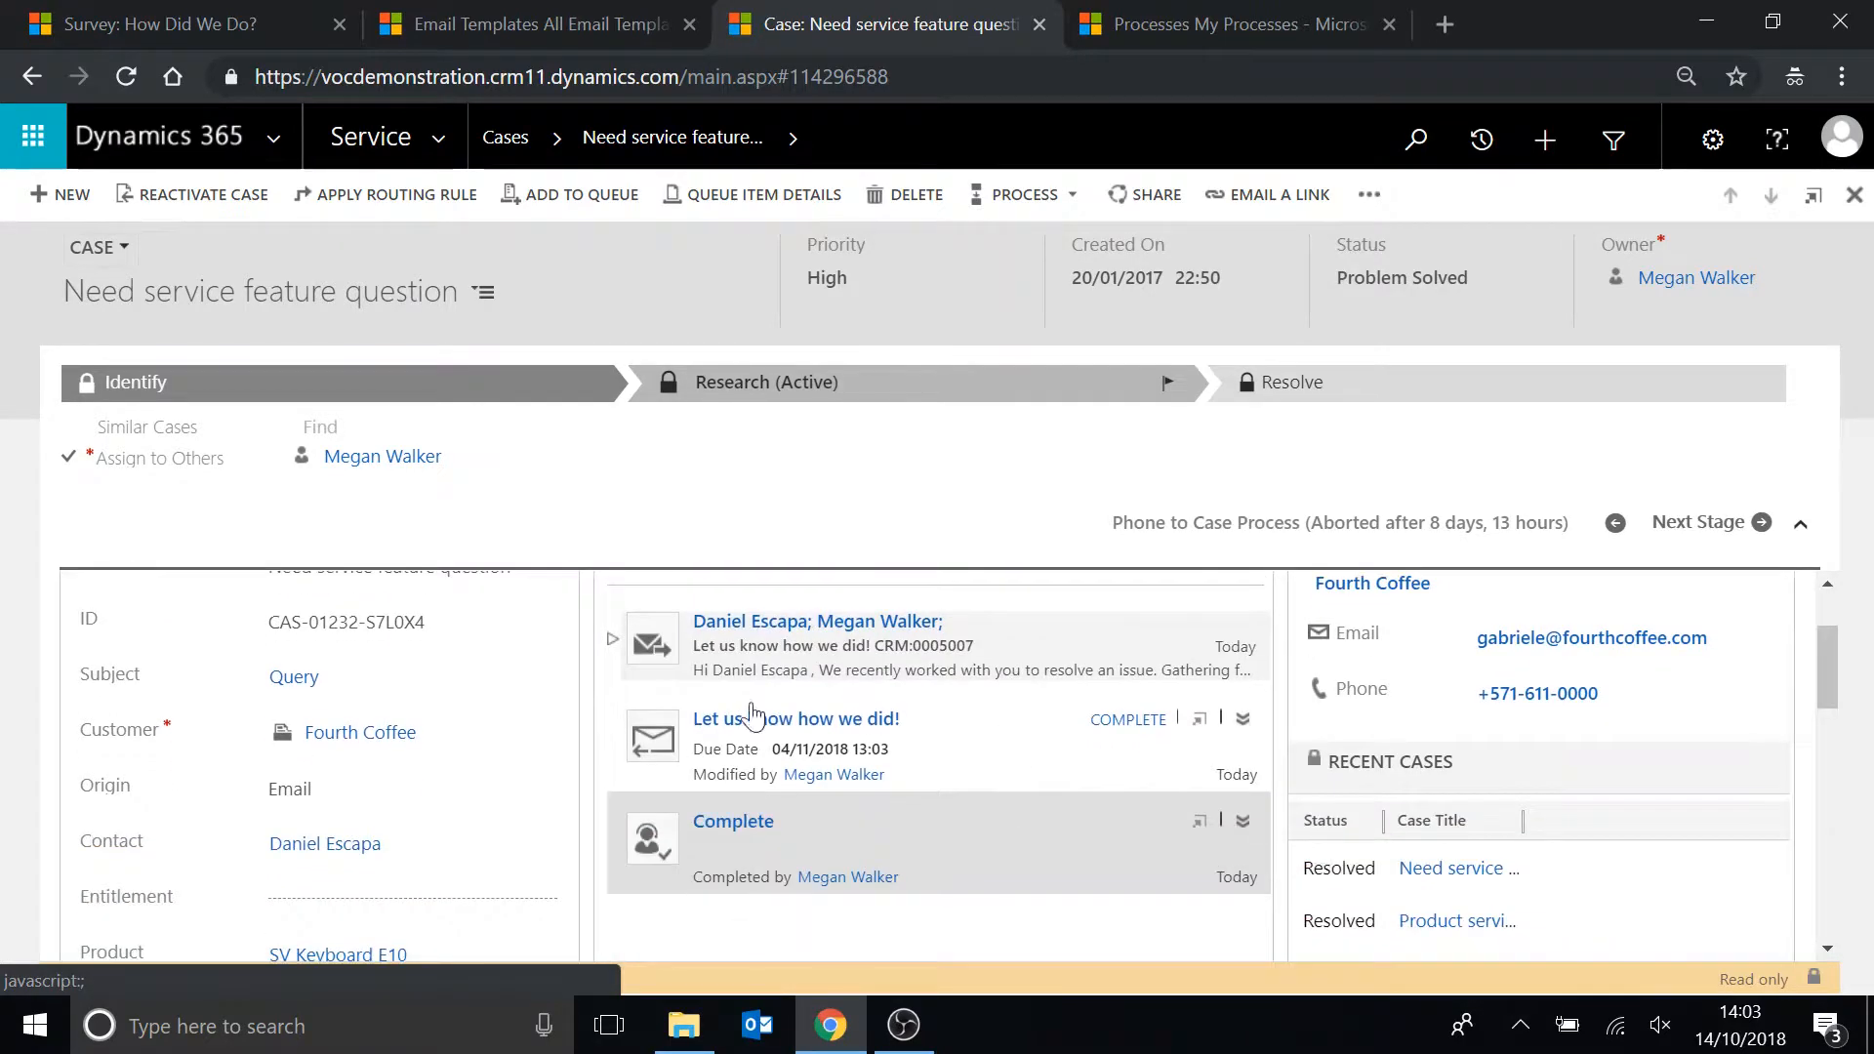
pyautogui.click(653, 752)
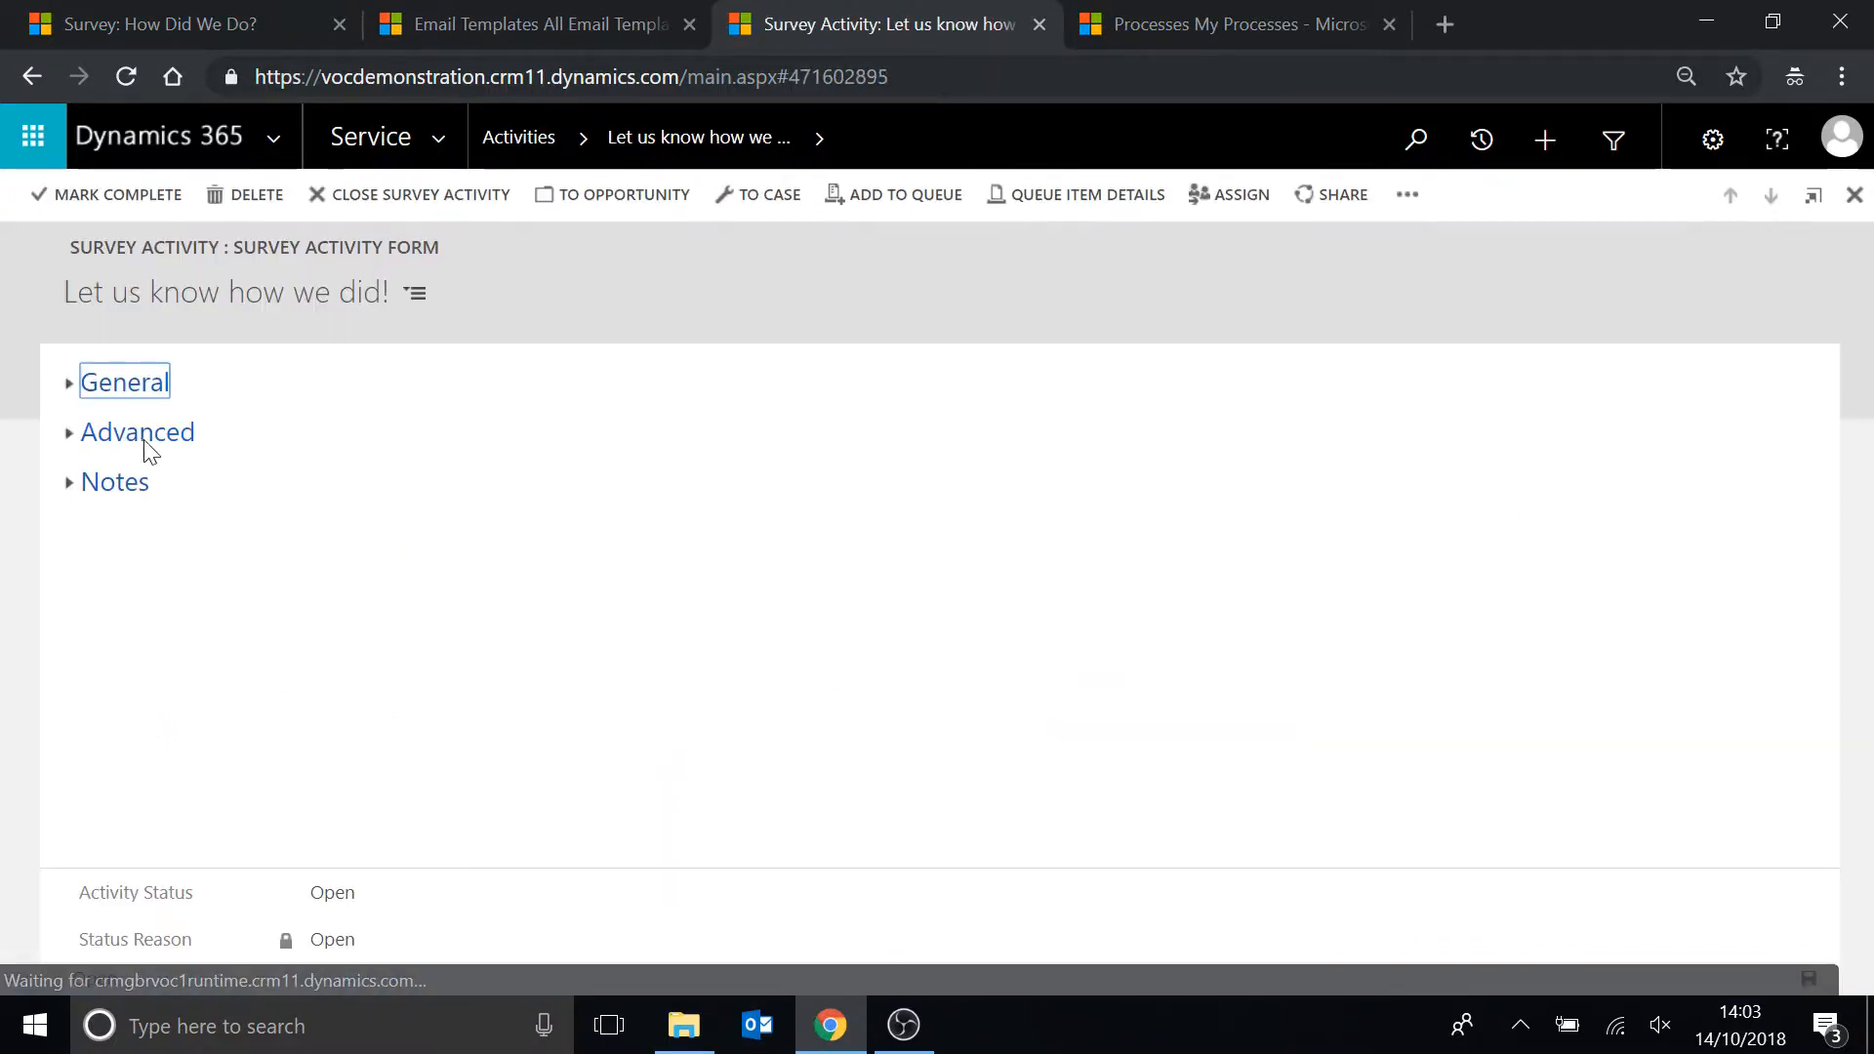
pyautogui.click(68, 384)
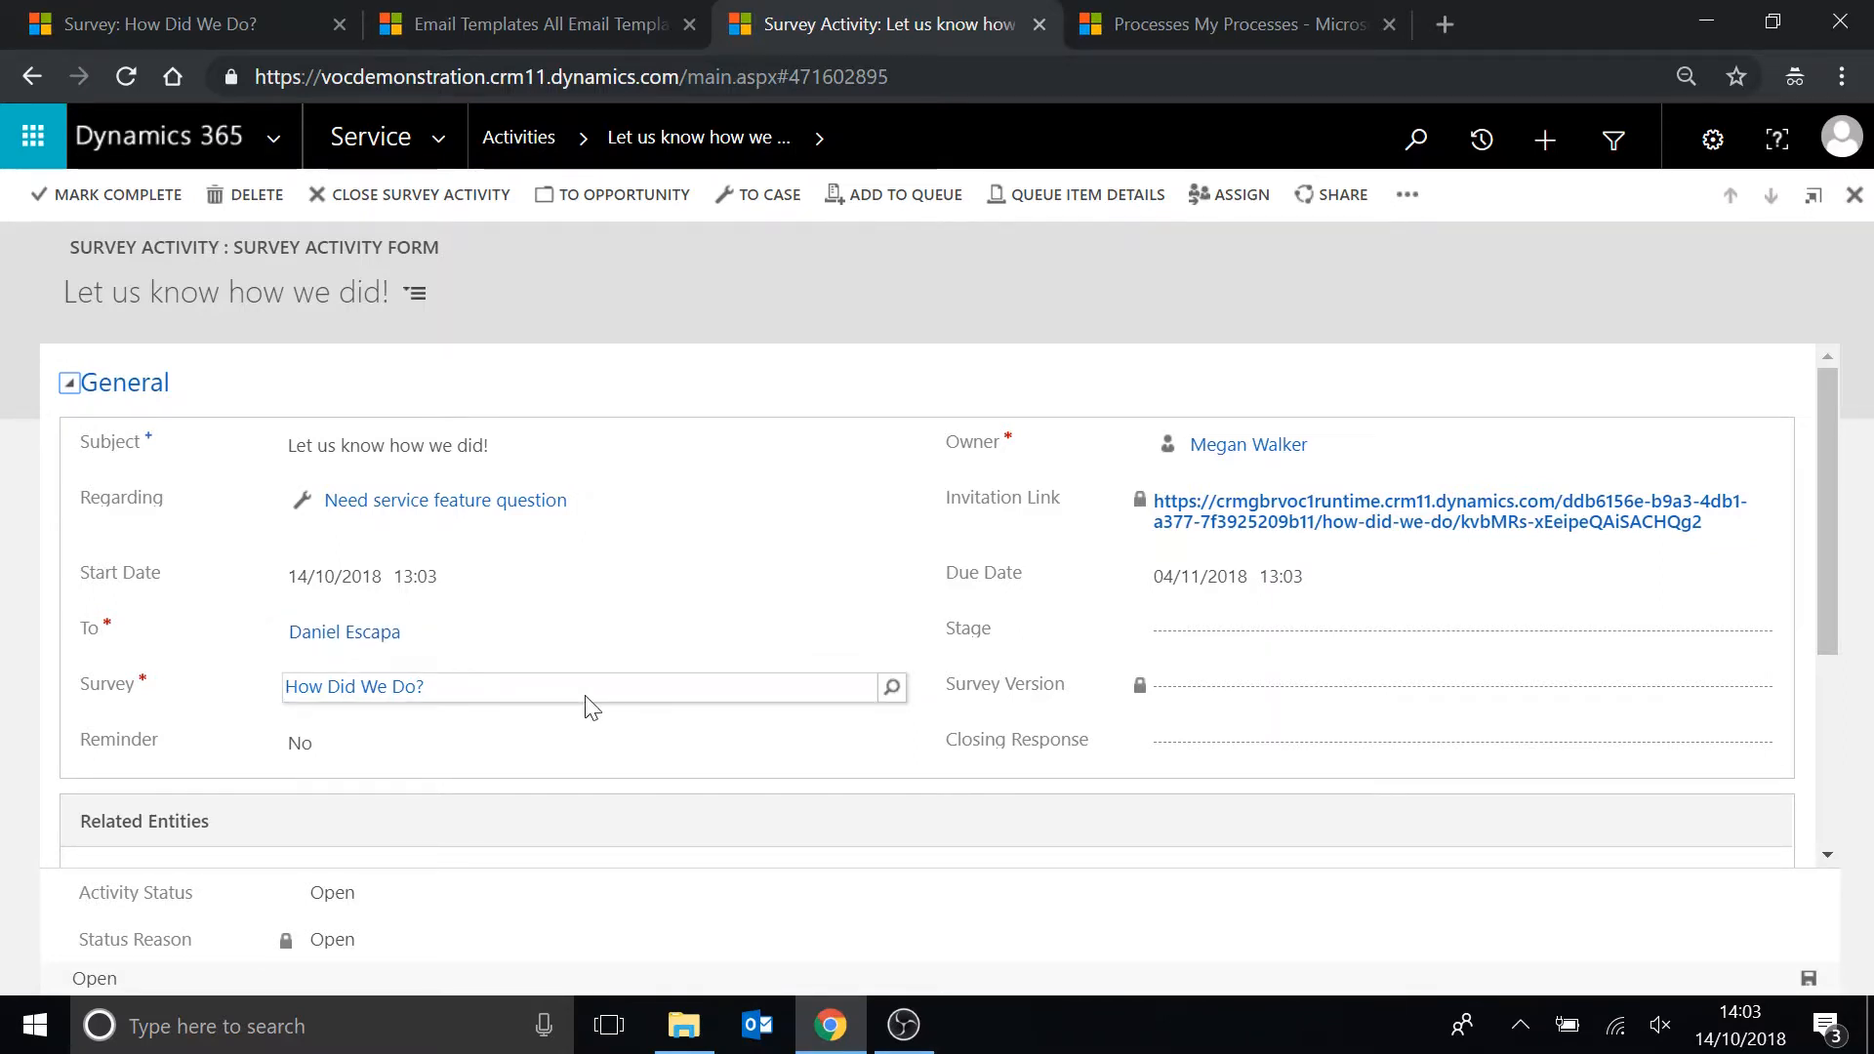
# Open the survey activity's invitation link again, close the survey window, and review the activity's fields.
pyautogui.click(1250, 527)
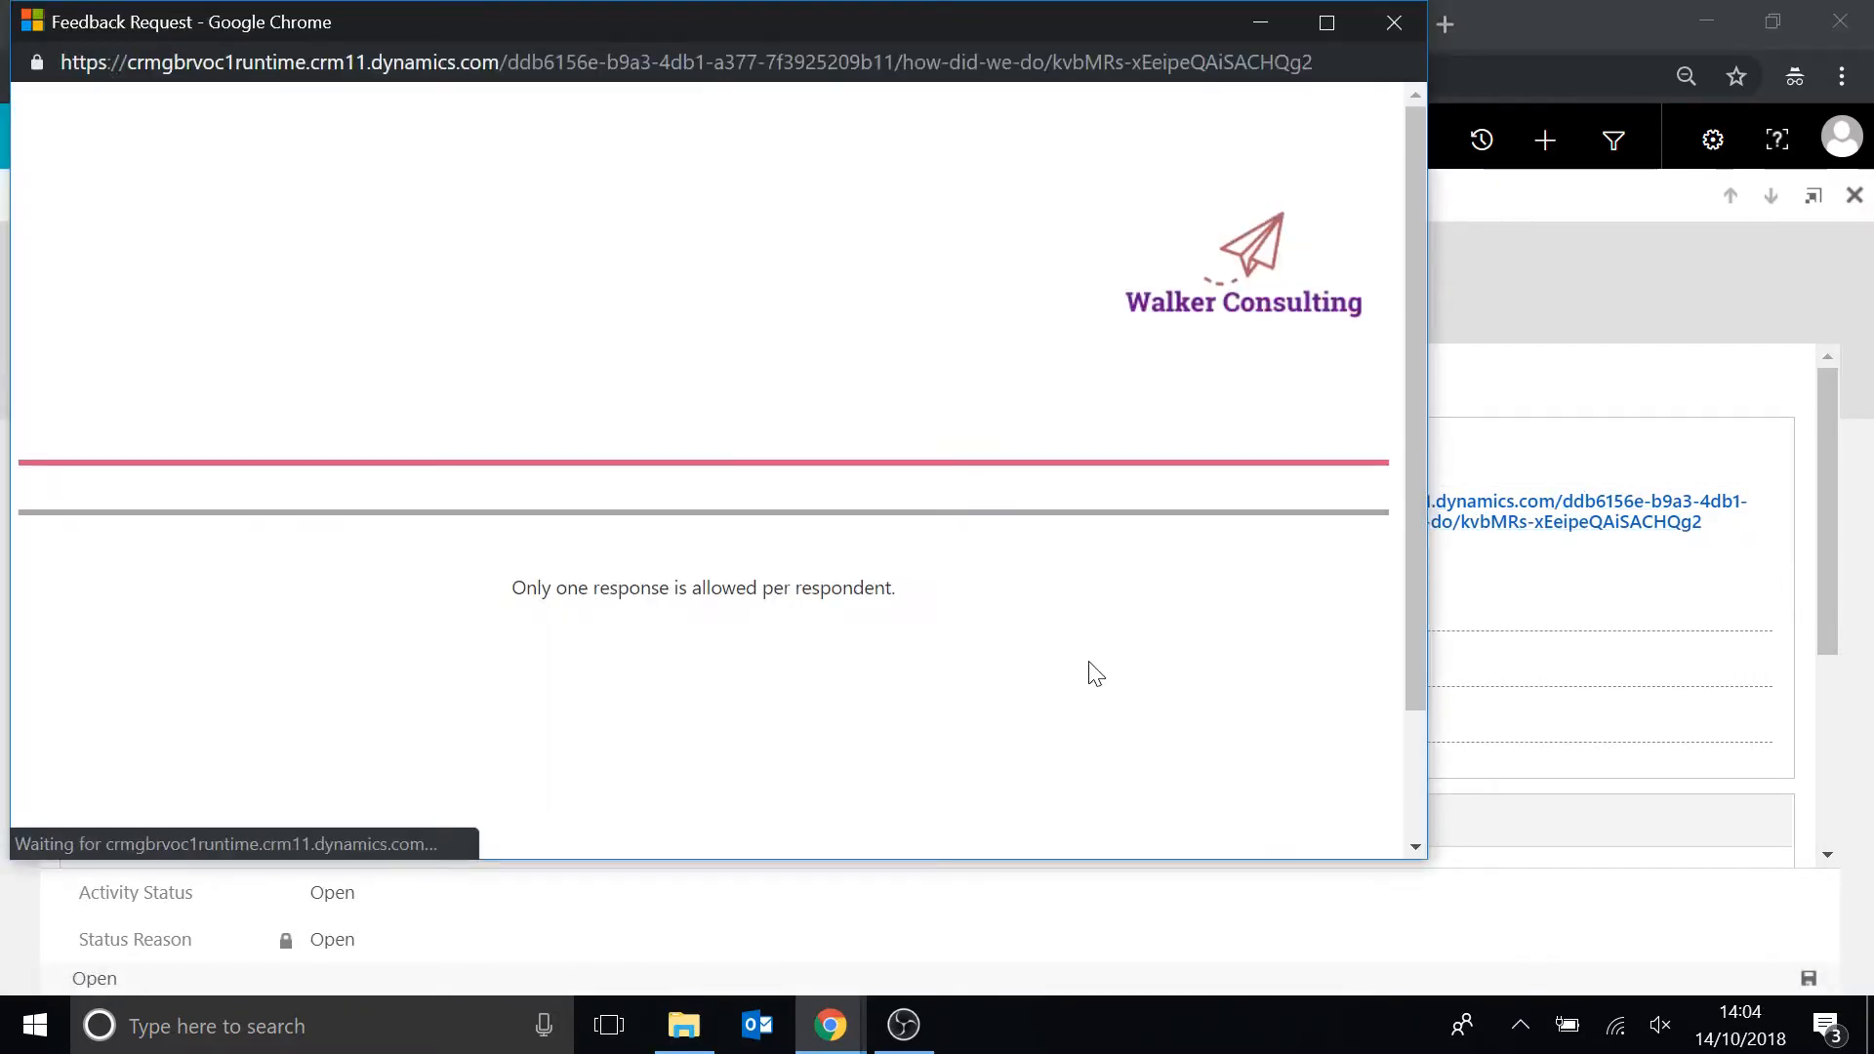
pyautogui.click(1392, 32)
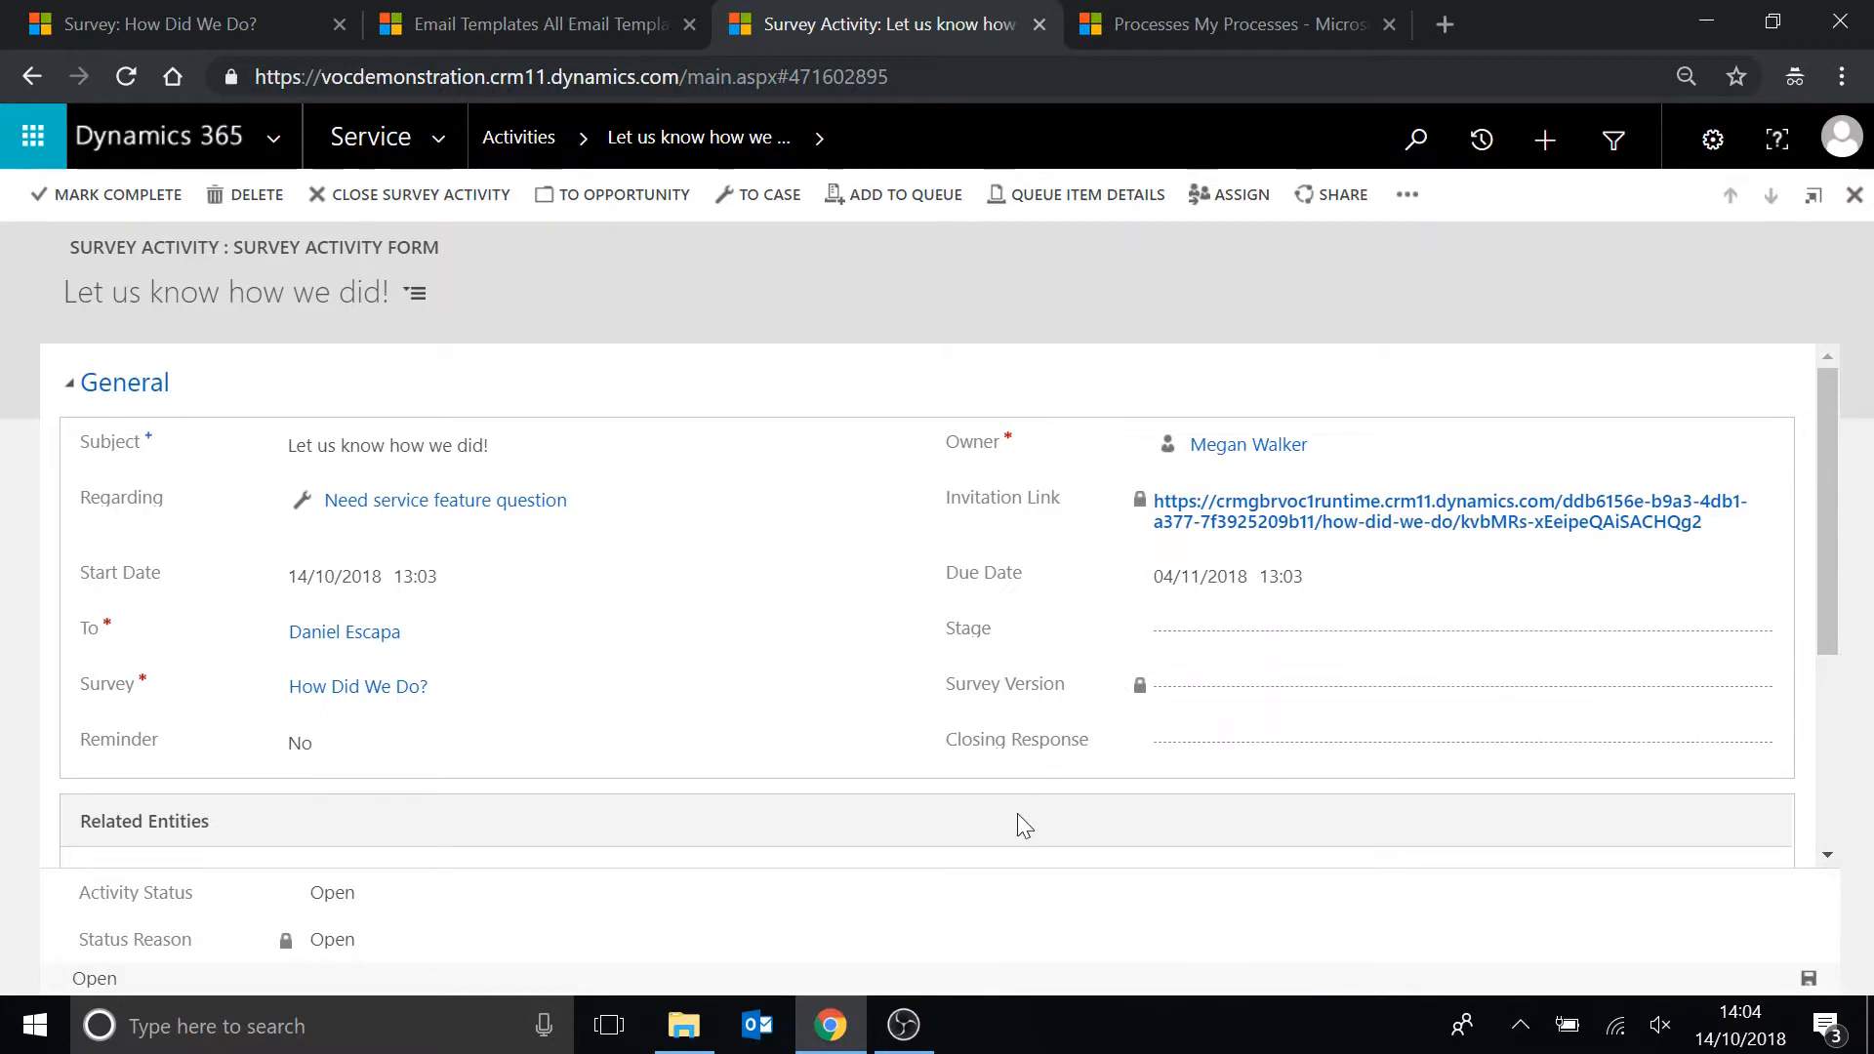
pyautogui.scroll(-3, 964, 845)
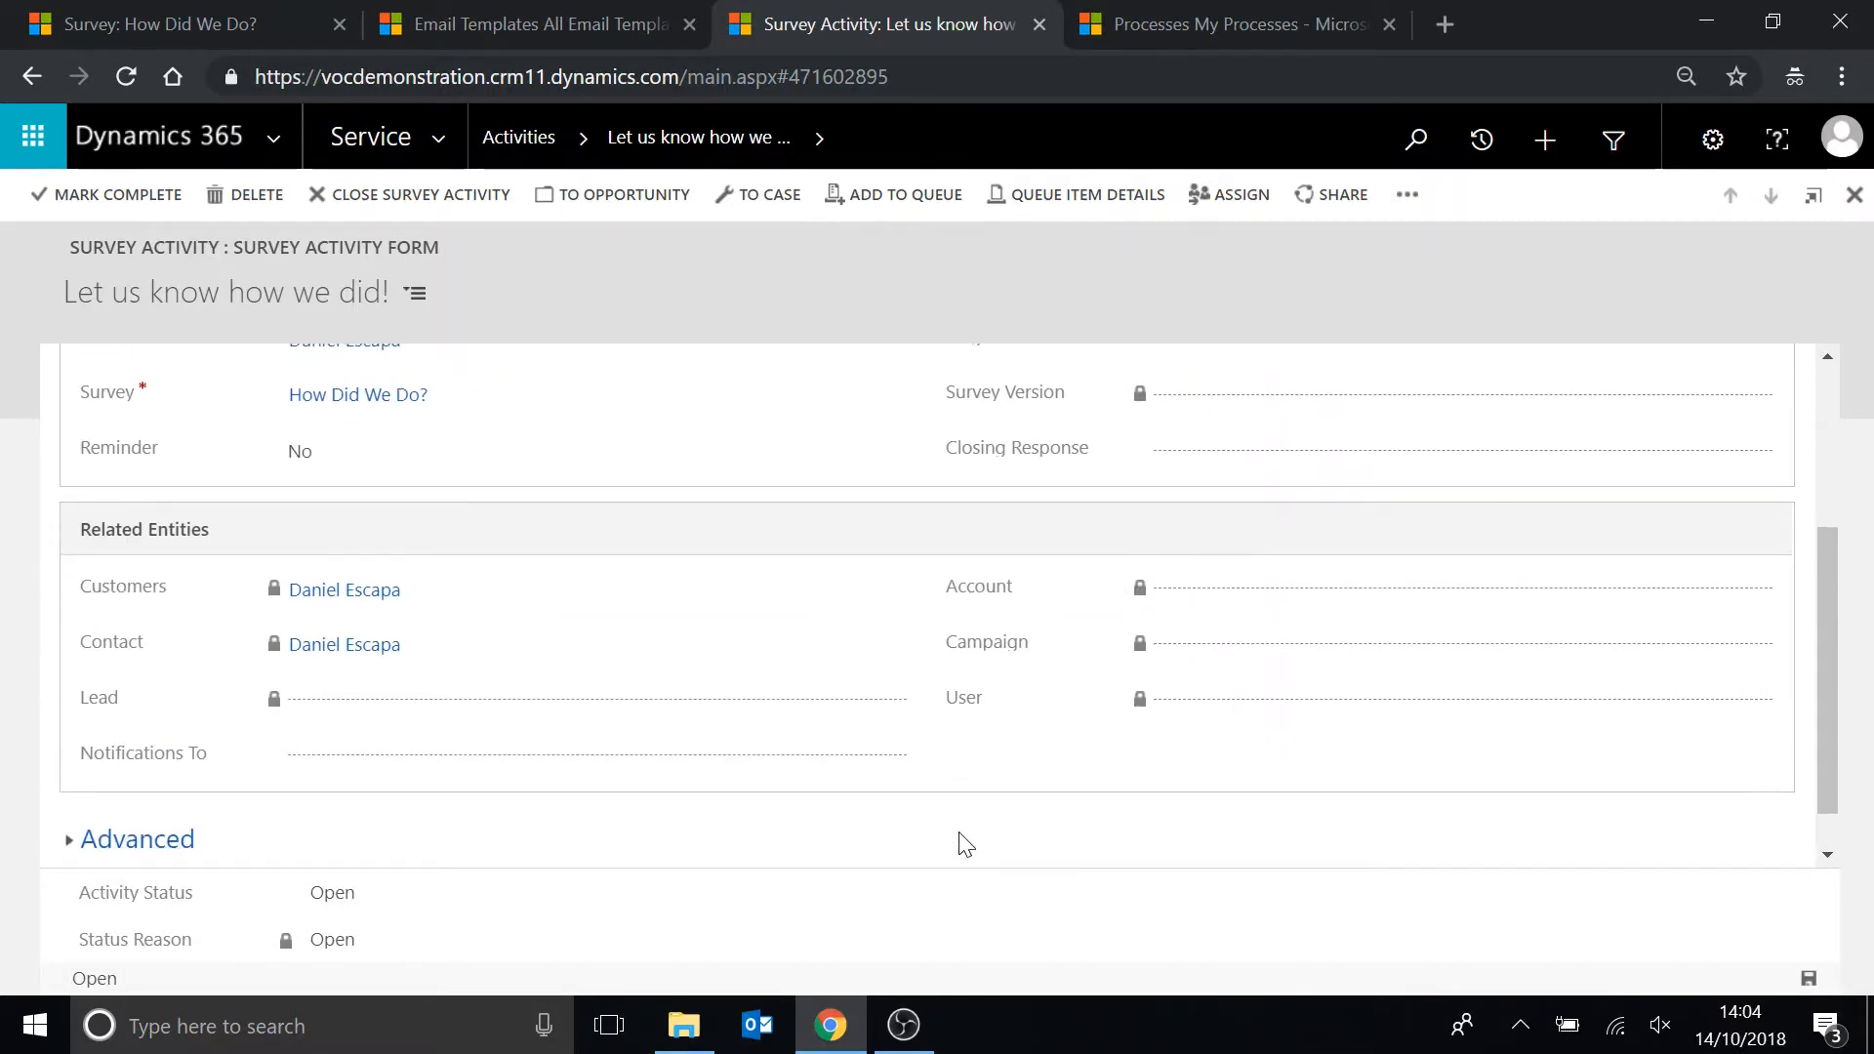
pyautogui.scroll(3, 962, 840)
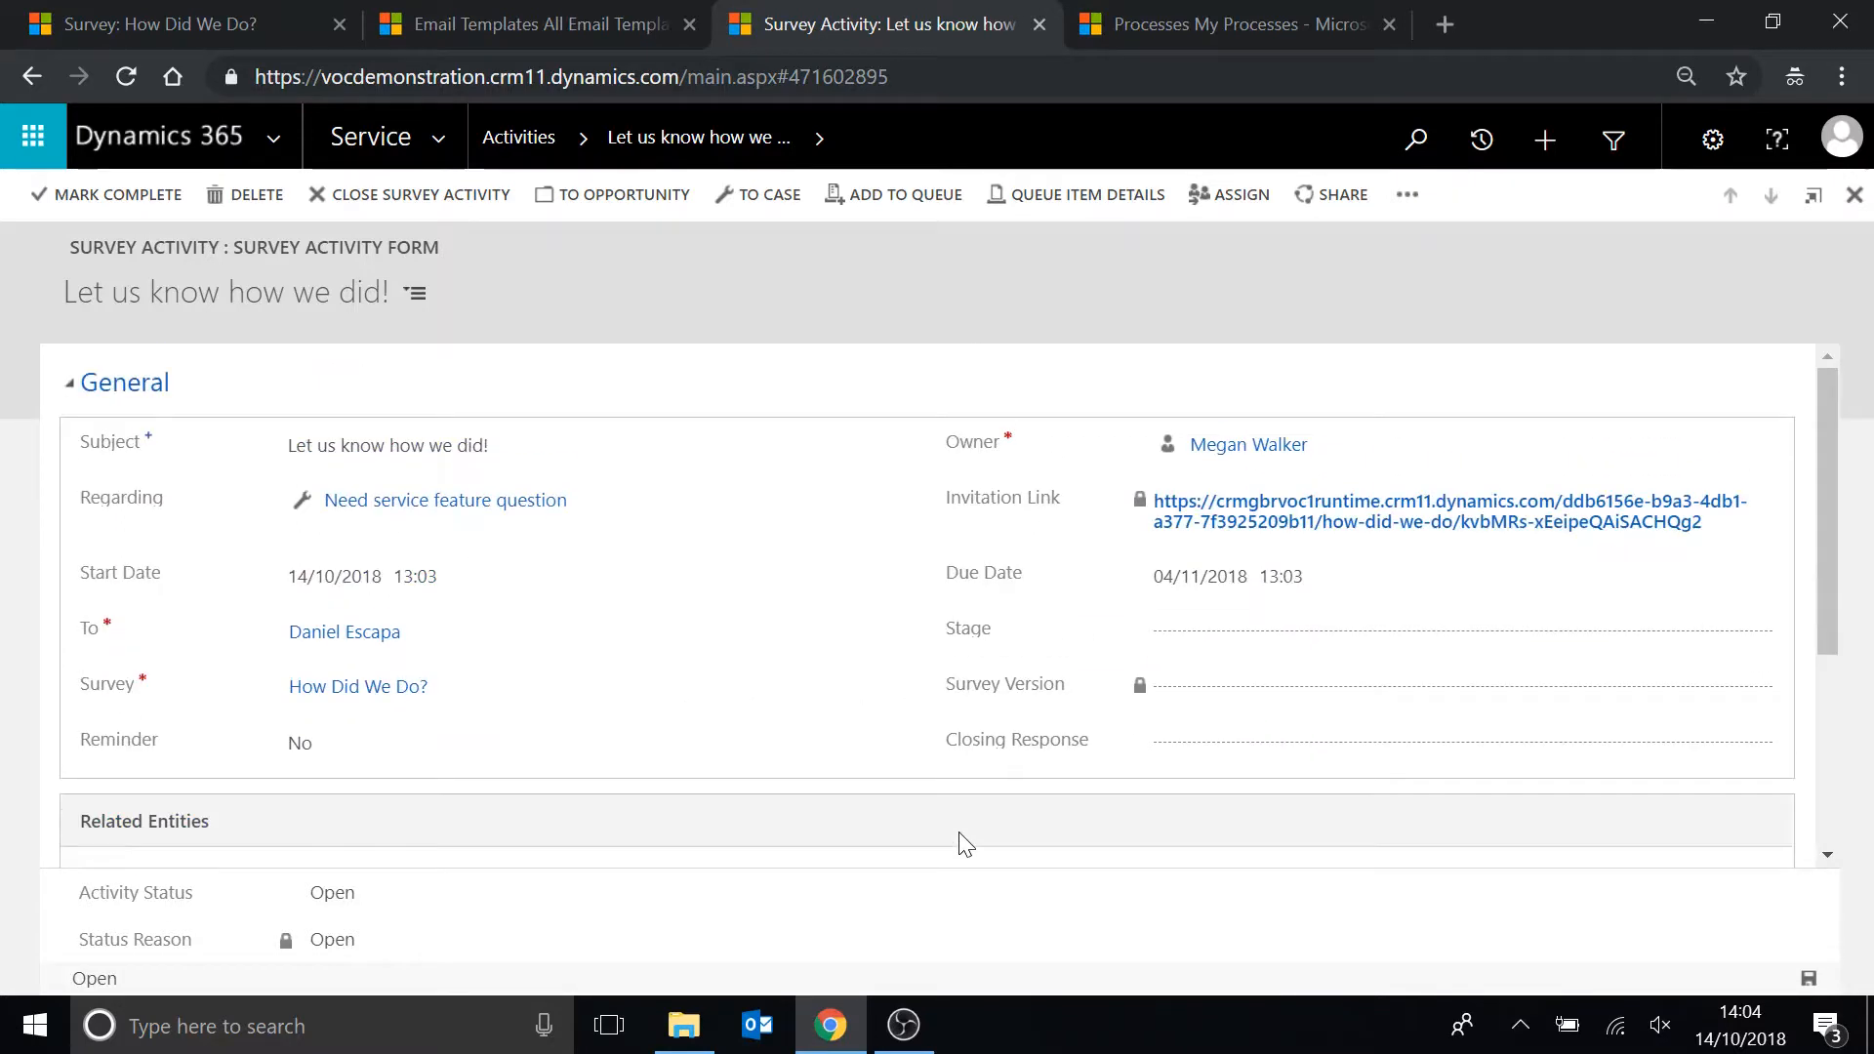
# Go to Voice of the Customer Survey Responses and open the newest How Did We Do? response.
pyautogui.click(439, 143)
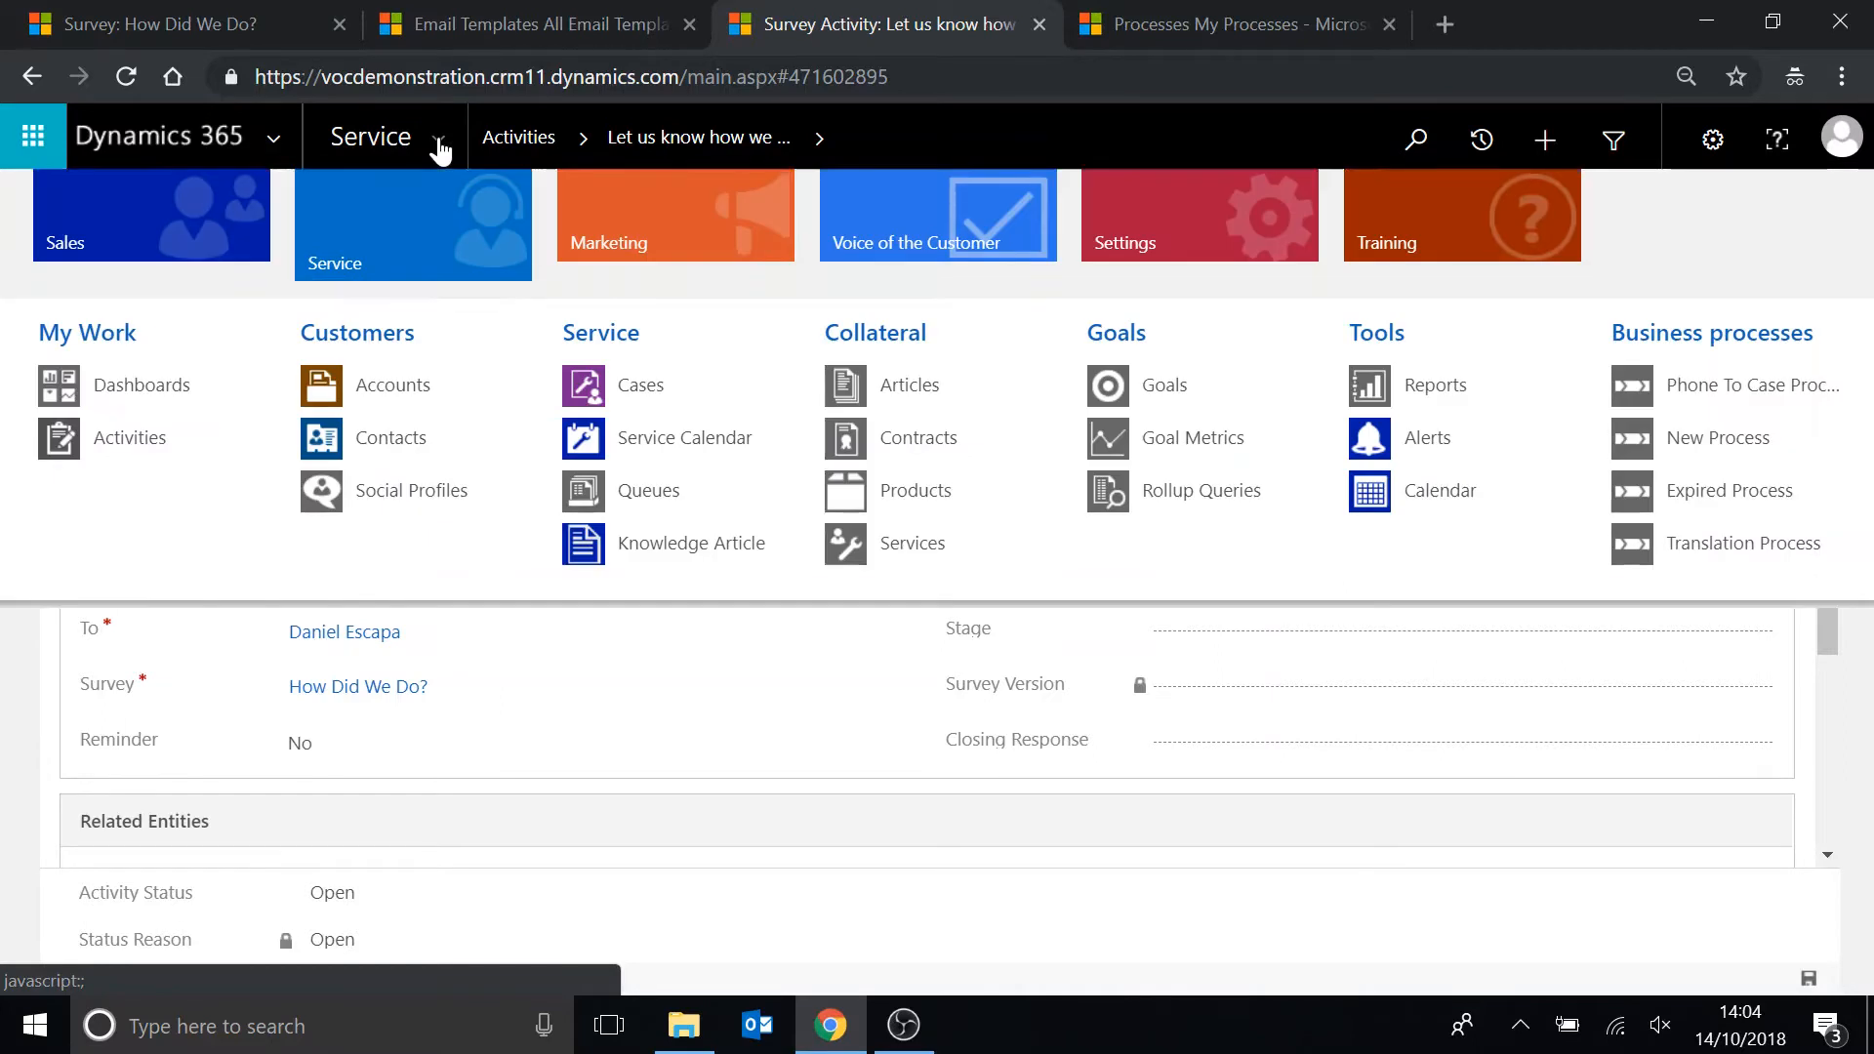
pyautogui.click(941, 238)
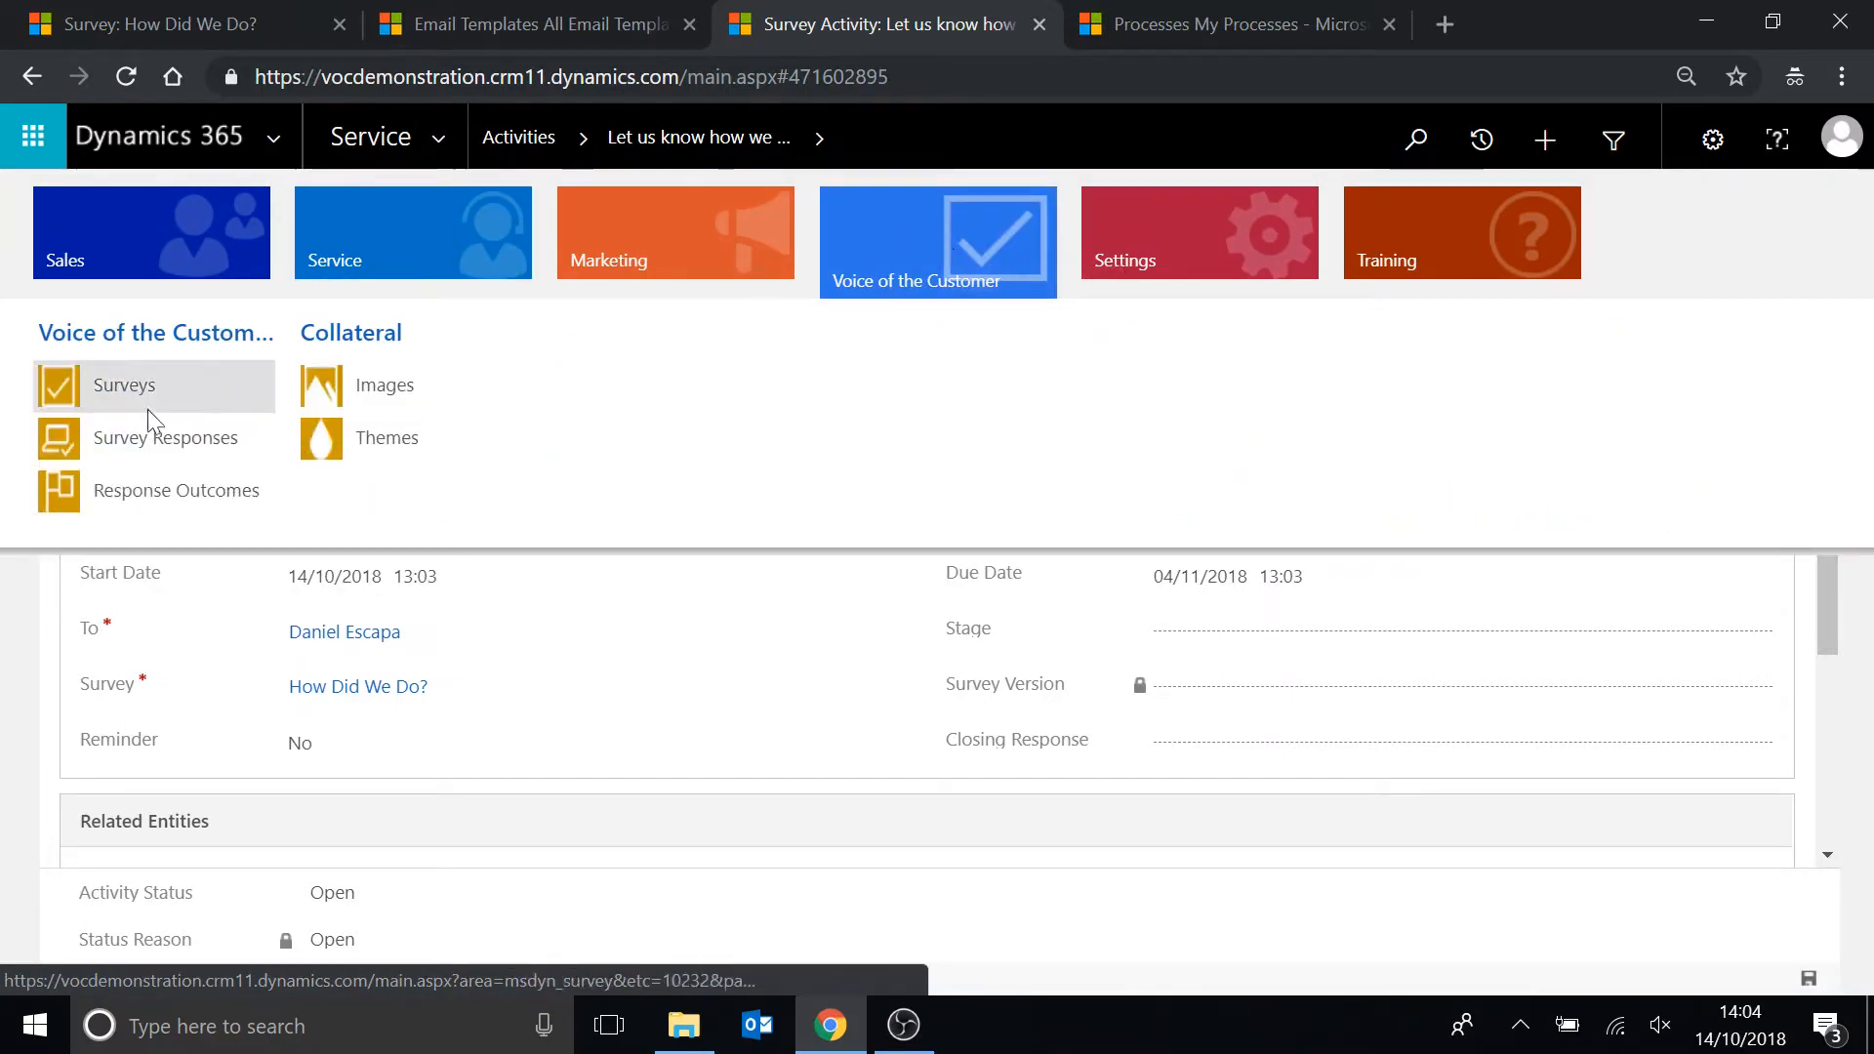
pyautogui.click(125, 448)
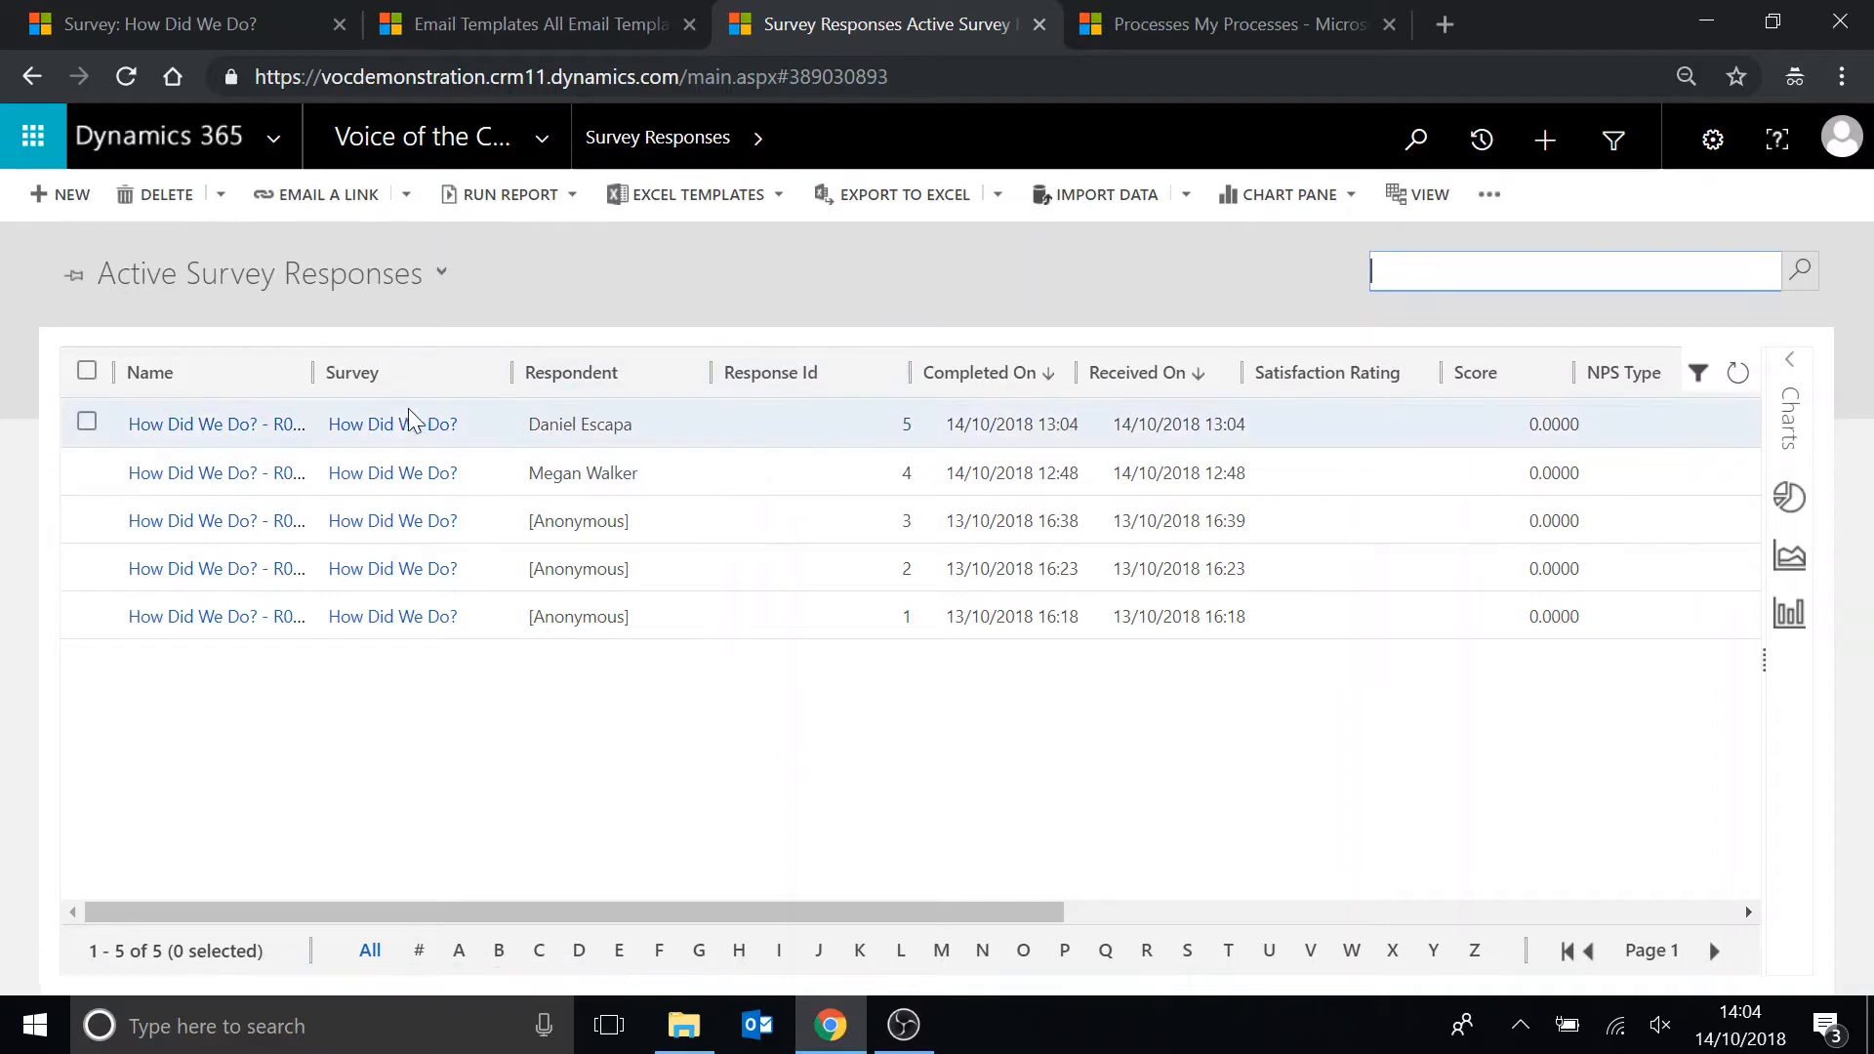
pyautogui.click(740, 430)
pyautogui.doubleClick(739, 430)
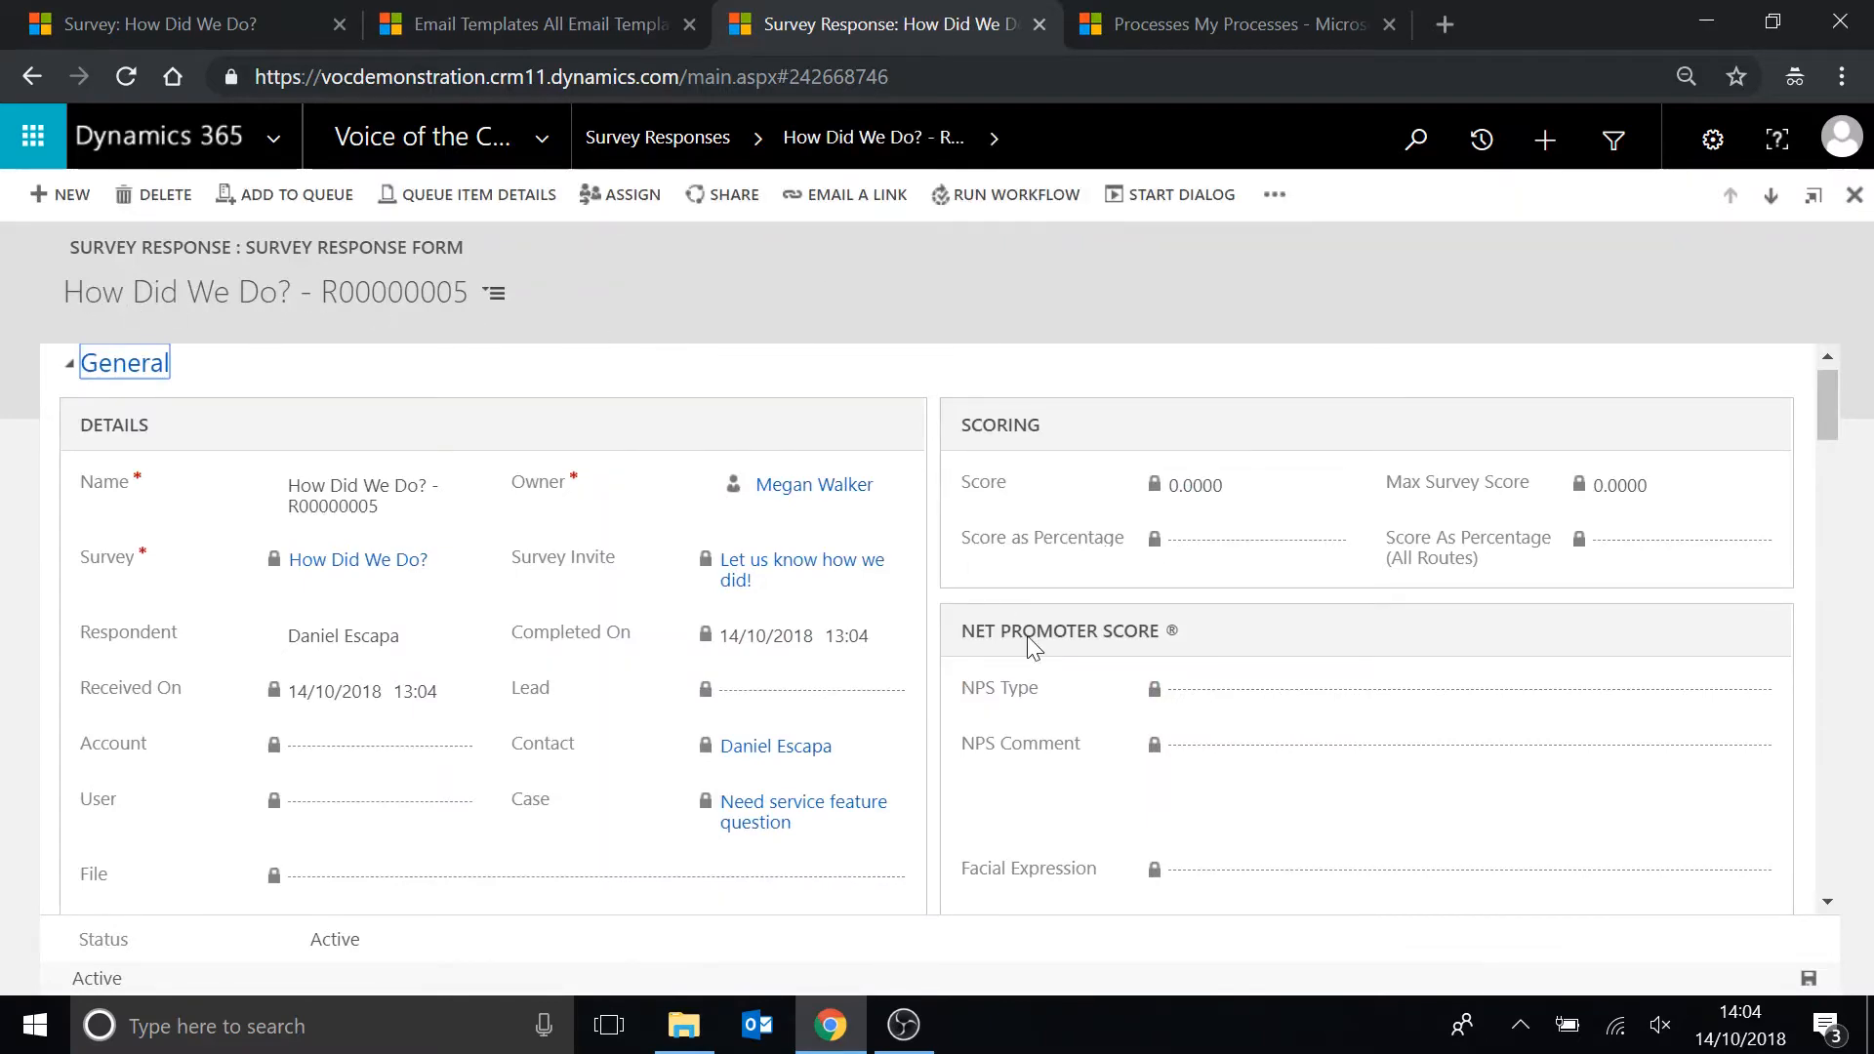
# Examine the survey response's Response Summary and its scoring and Net Promoter Score details.
pyautogui.scroll(-2, 1106, 712)
pyautogui.scroll(-6, 1106, 713)
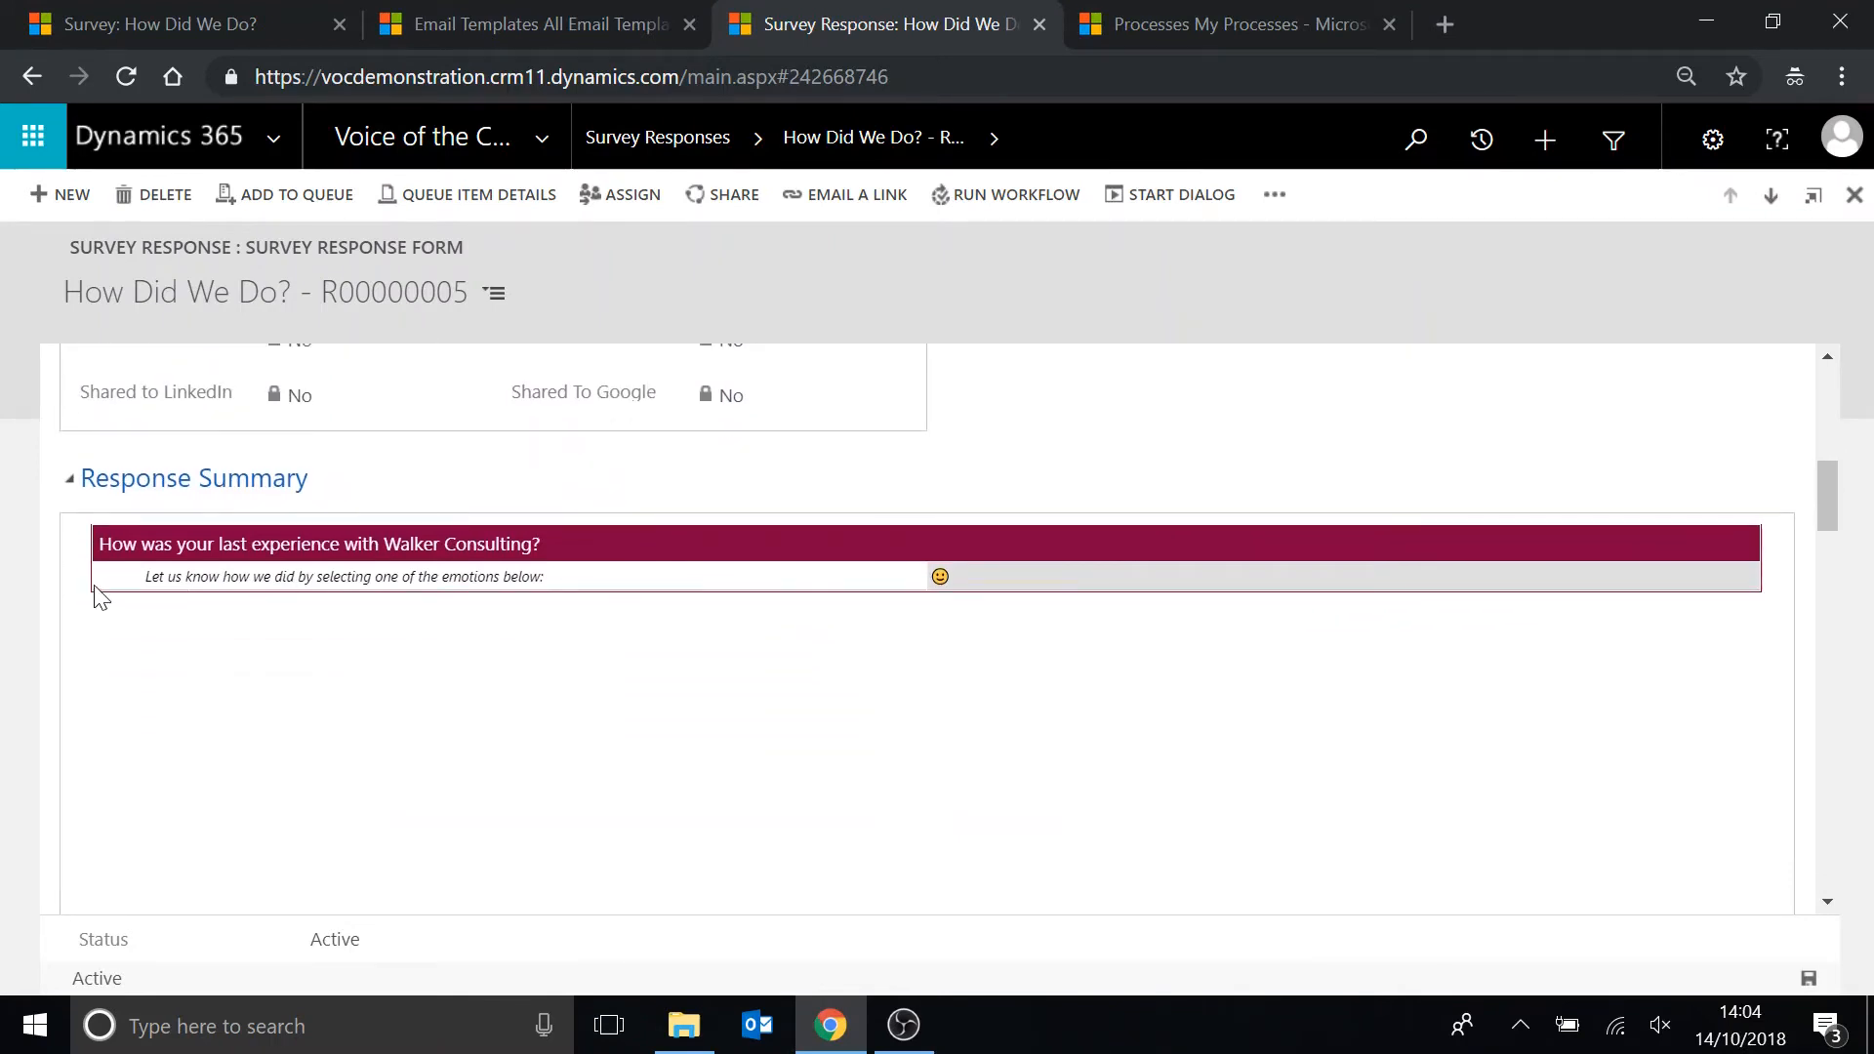
pyautogui.moveTo(140, 578); pyautogui.dragTo(630, 593)
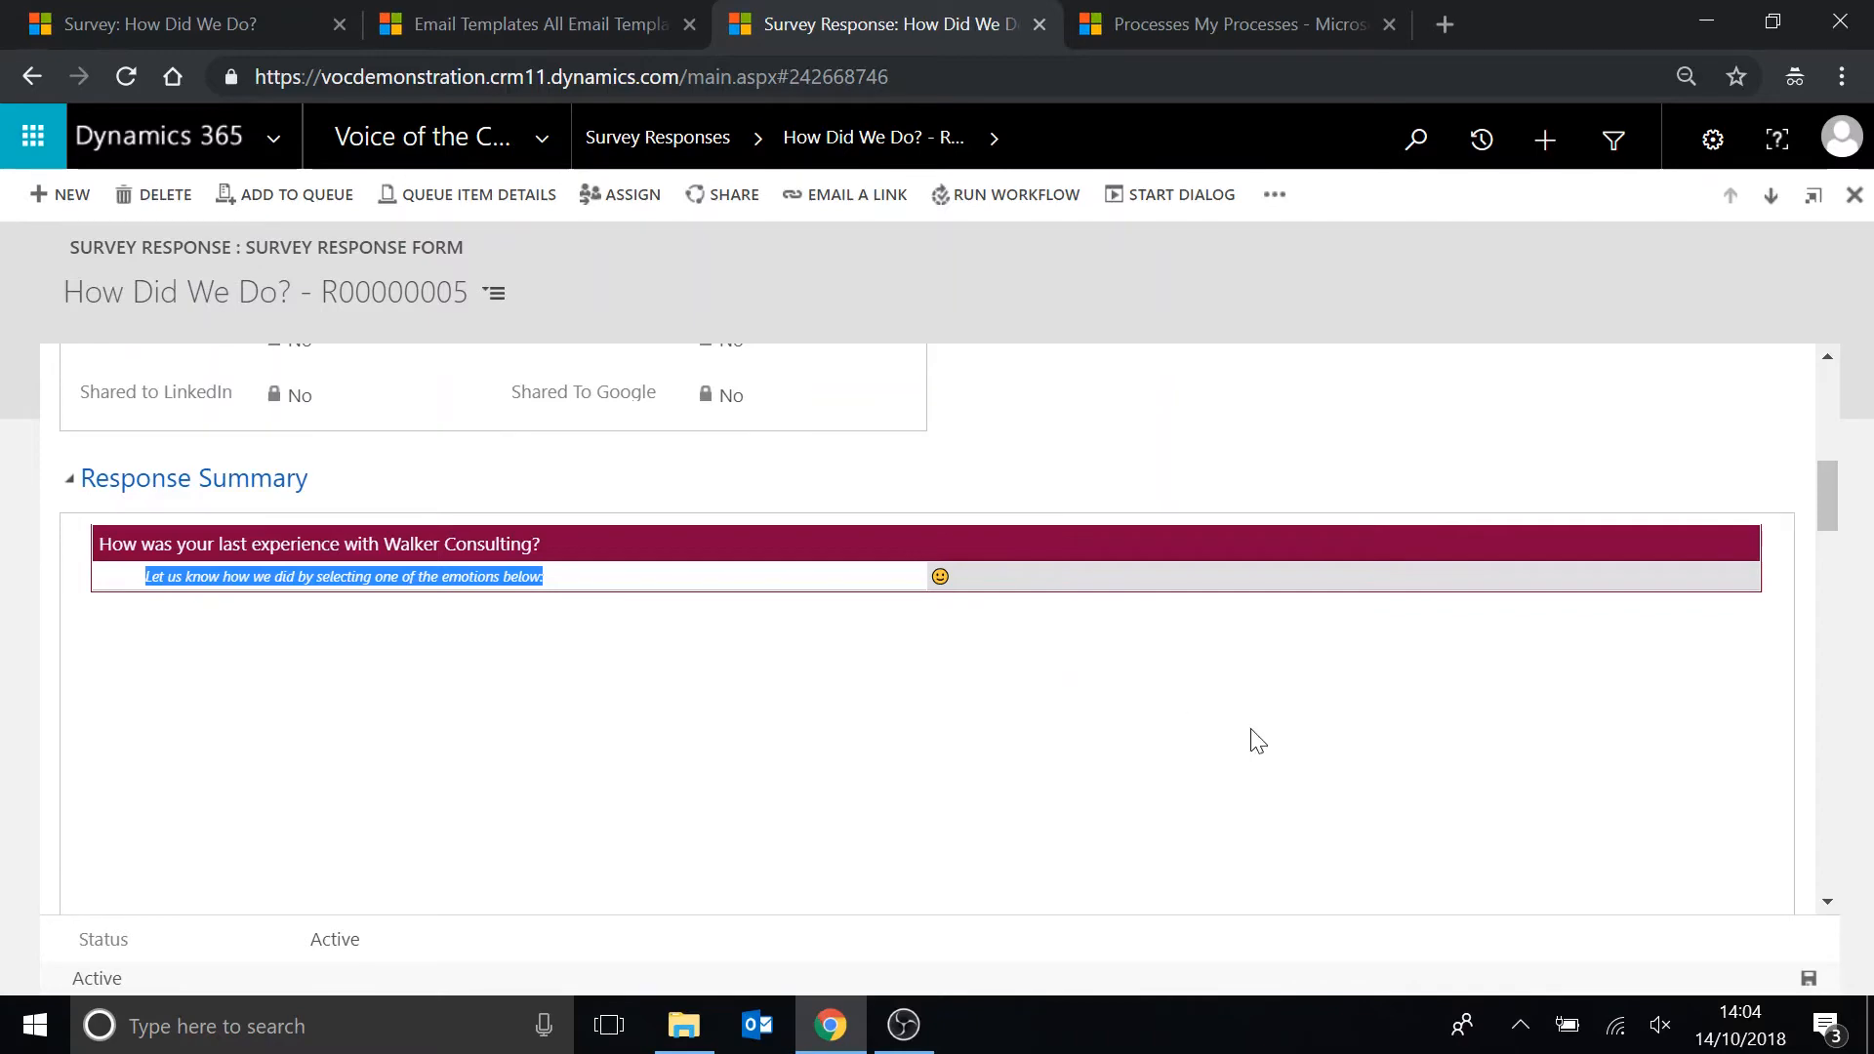
pyautogui.scroll(10, 1258, 742)
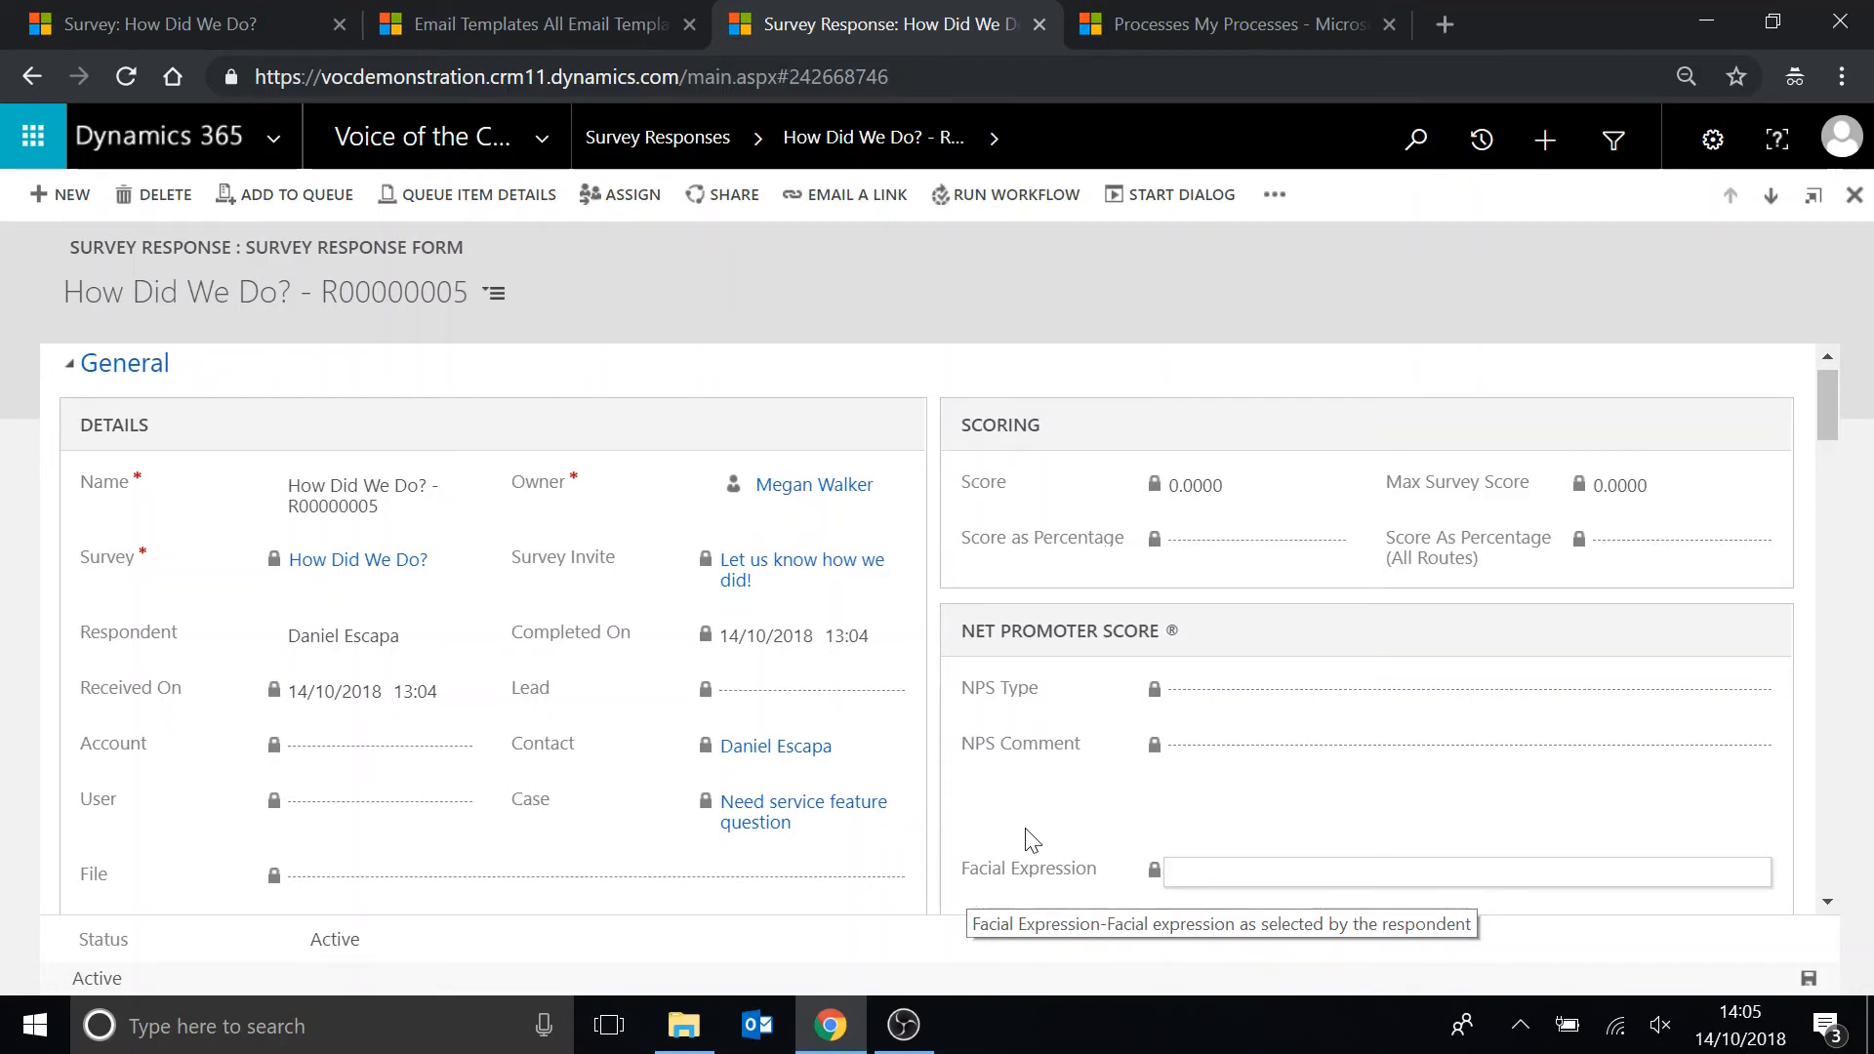
pyautogui.scroll(1, 974, 451)
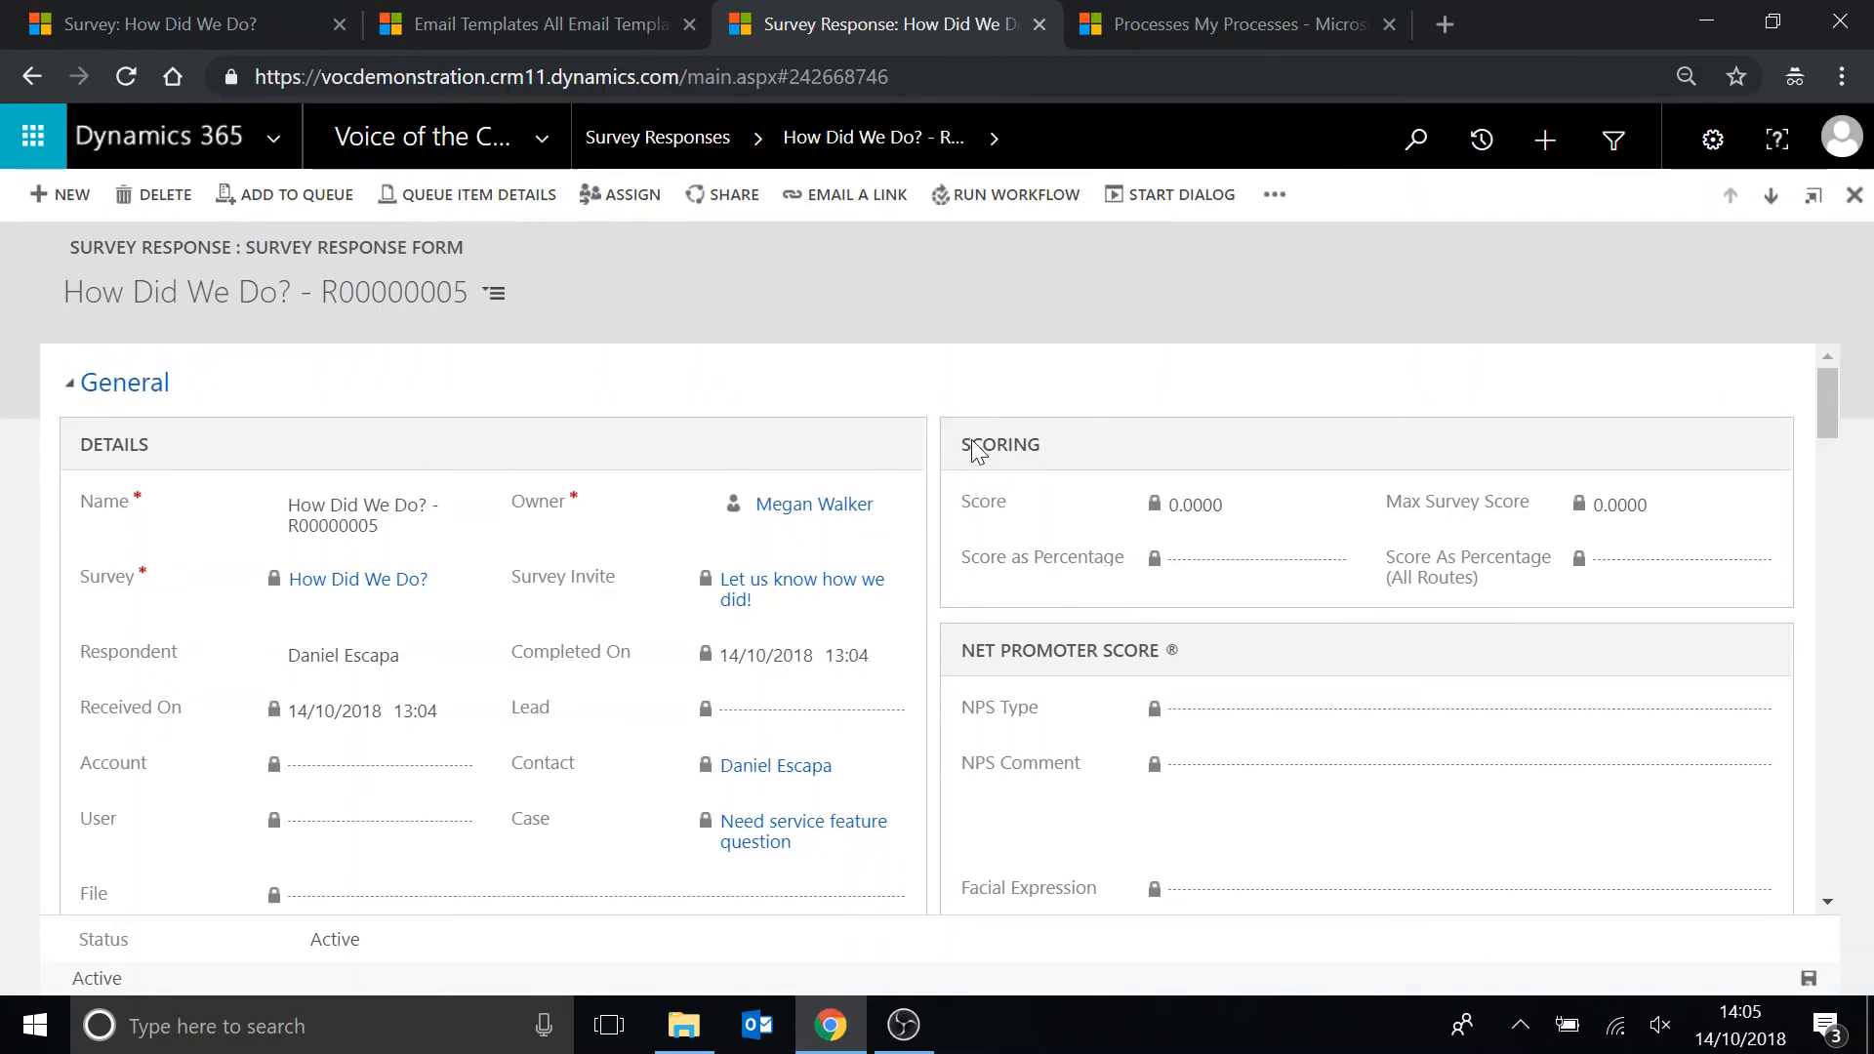